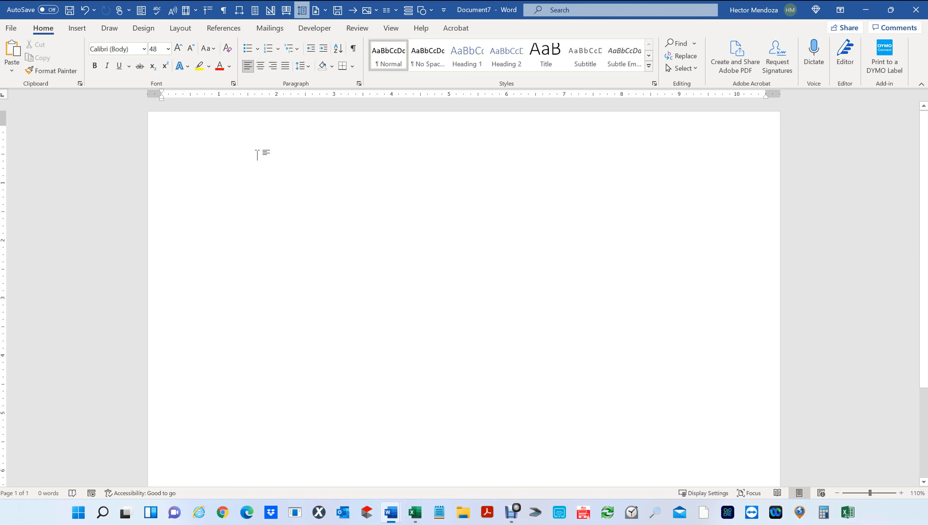
Paste the copy, cut and paste notes into the blank document and copy the "Keep Source Formatting" sentence
type("Copy, Cut, past, and special Past  Keep Source Formatting: It will past like the external source formatting.  Use Destination Styles:  Copies the table but lives the formatting.  Link & Keep Source Formatting: This keeps the formatting and keeps the link to the original. If you make a change to the original, it will make the change in the work document.  Link & Use Destination Styles:  Copies the table but lives the formatting. This keeps the formatting and keeps the link to the original. If you make a change to the original, it will make the change in the work document.  Picture: This will past a photo of the text.  Keep text only:  No formatting, but it will keep the tabs and returns.")
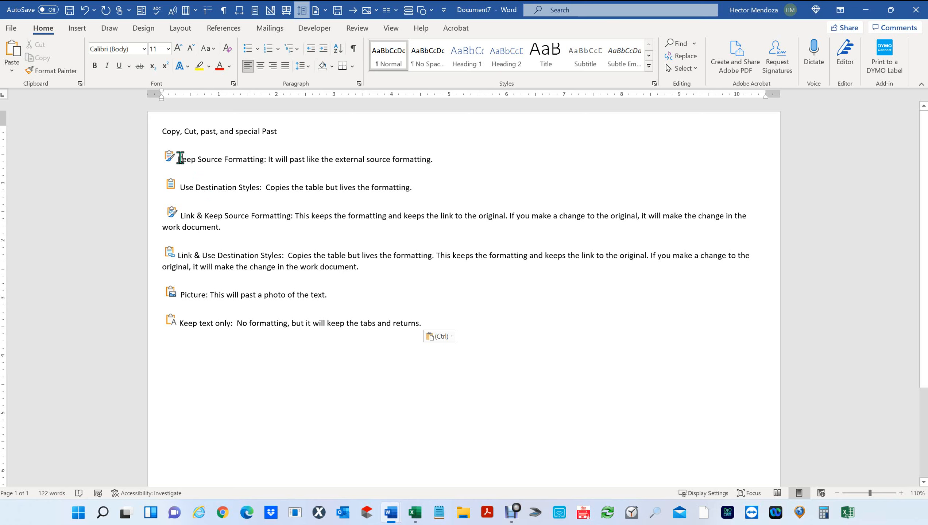
left_click_drag(180, 159, 432, 159)
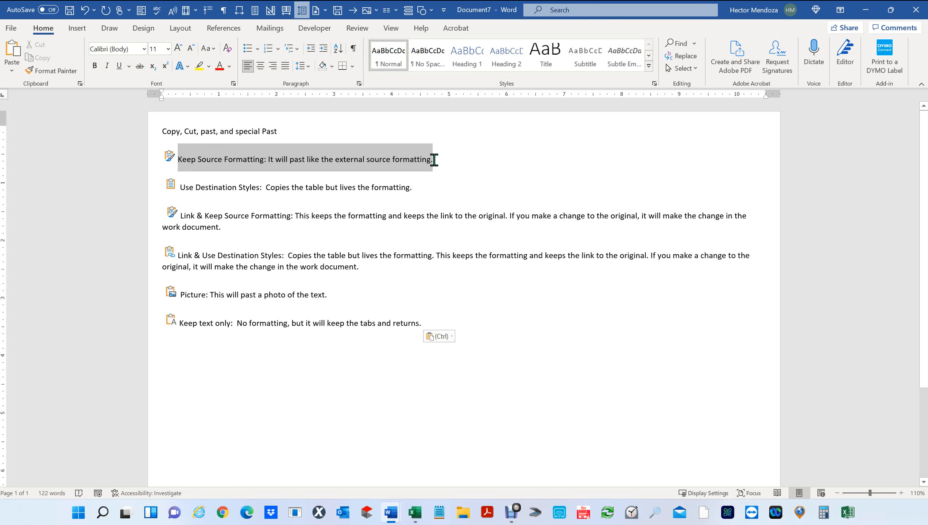
left_click_drag(434, 160, 434, 160)
key("super+c")
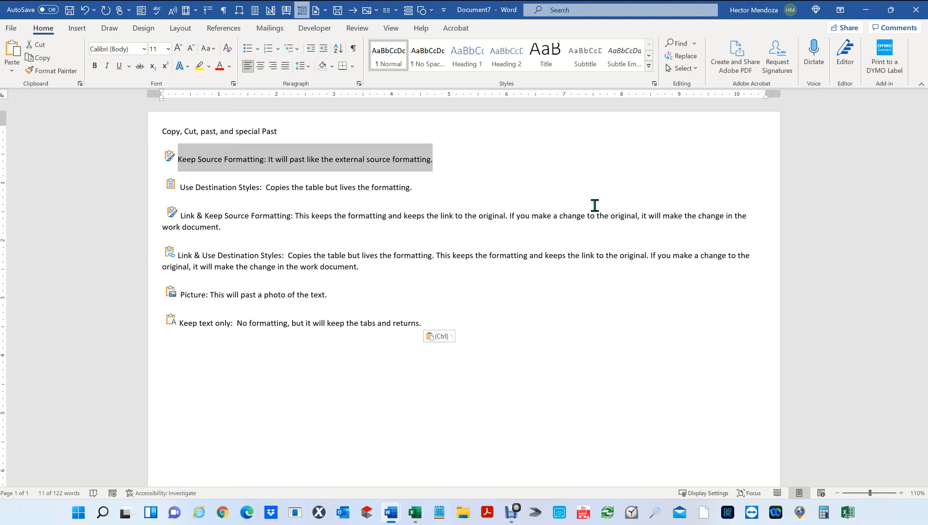
left_click(15, 75)
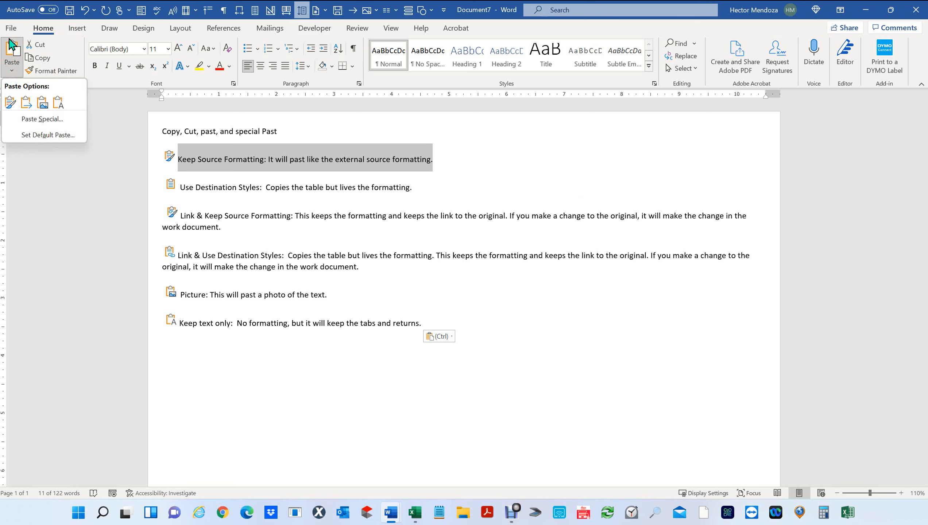
left_click(13, 52)
left_click(13, 51)
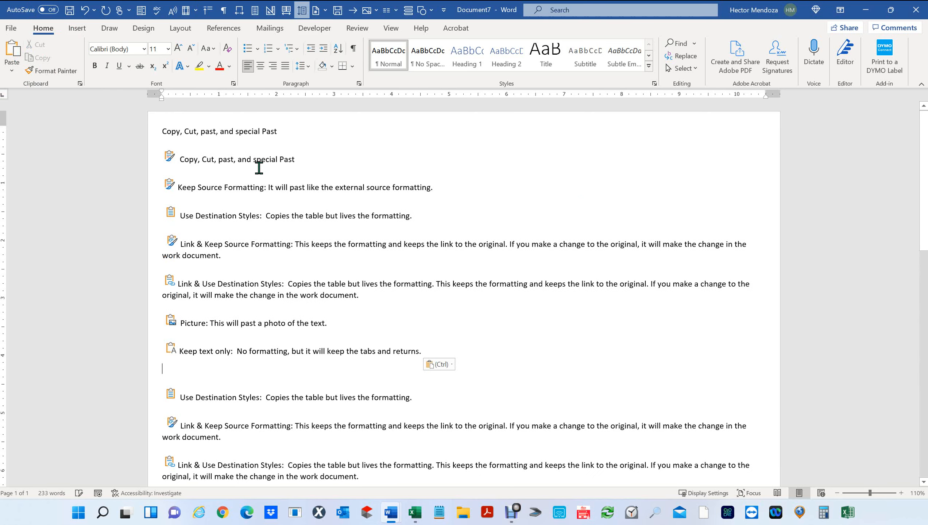
key("ctrl+z")
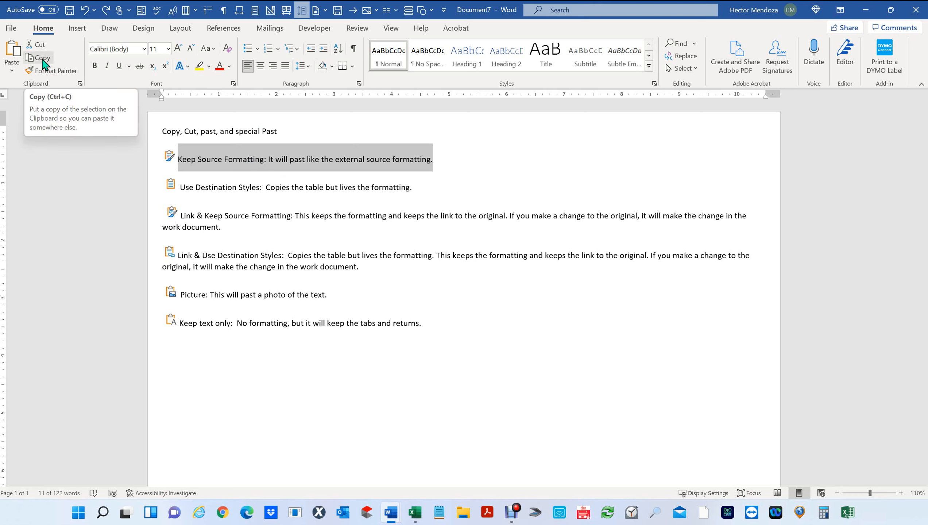
Copy the "Keep Source Formatting" sentence onto a new line below the notes and undo the paste
left_click(42, 58)
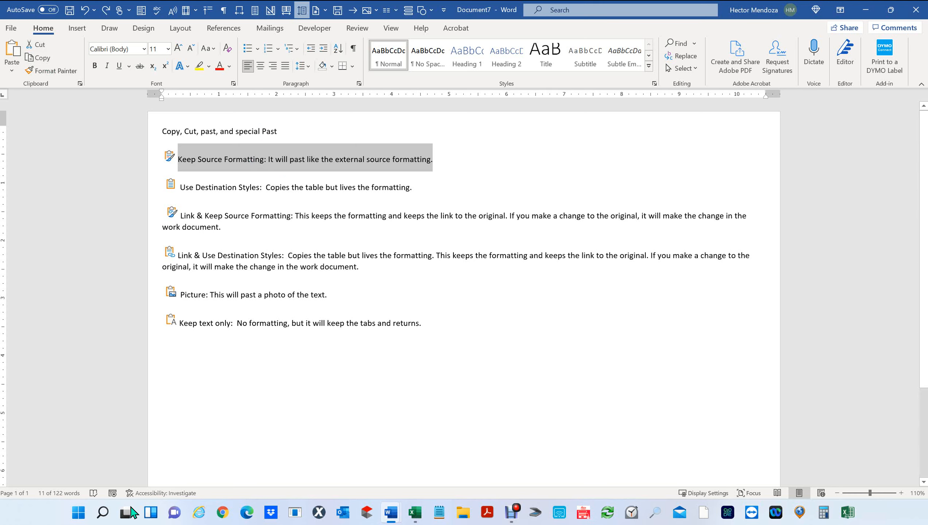
left_click(470, 329)
key("Return")
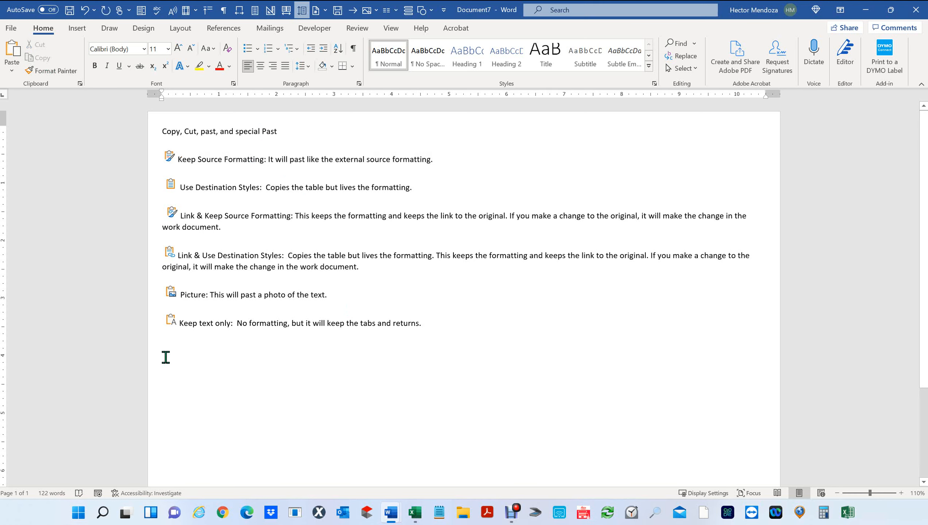
left_click(12, 51)
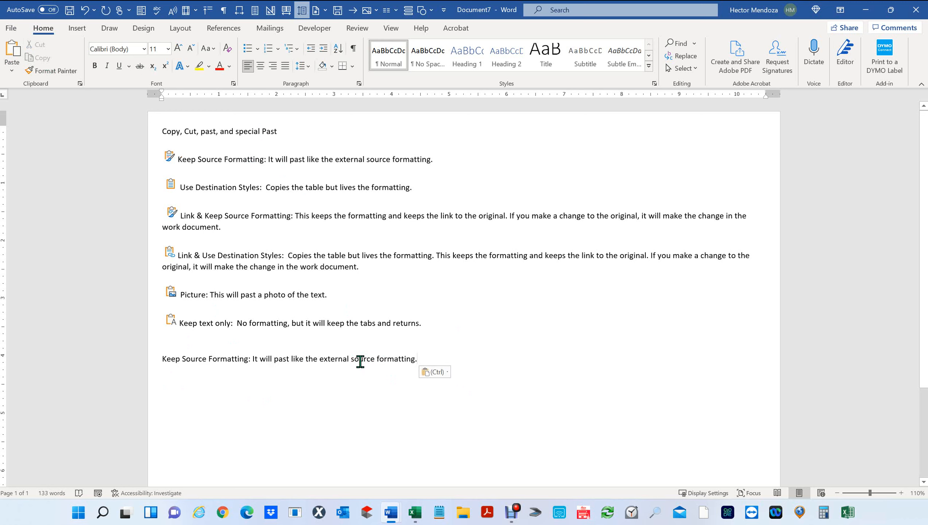
key("ctrl+z")
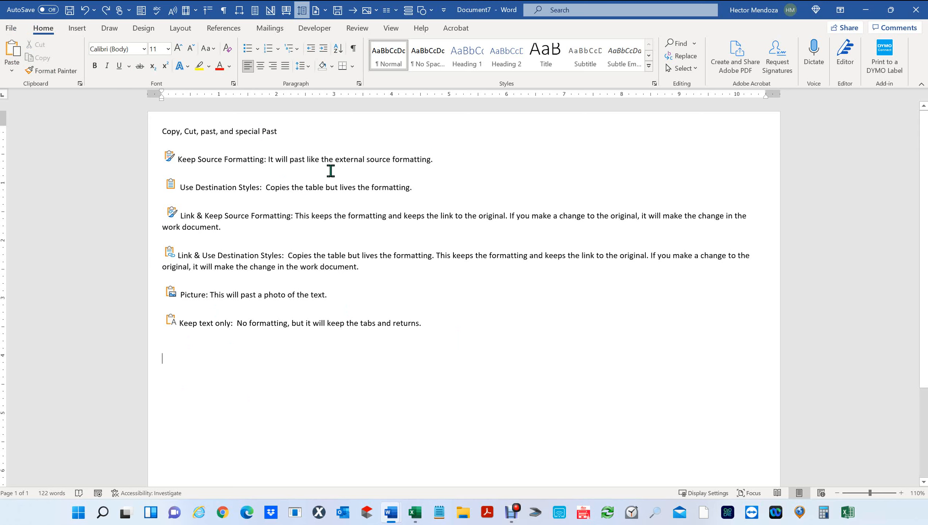
Paste the copied sentence below the notes with the Keep Source Formatting option and undo the paste
right_click(173, 360)
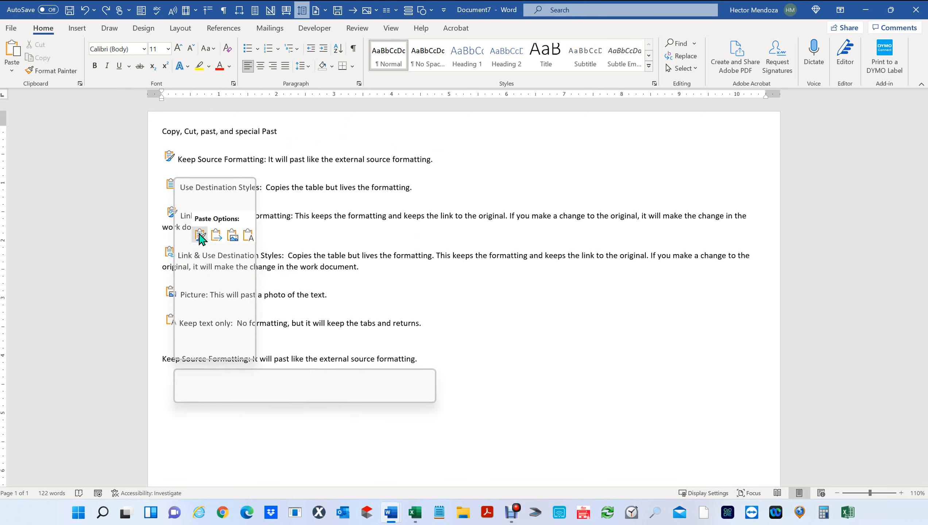
left_click(201, 235)
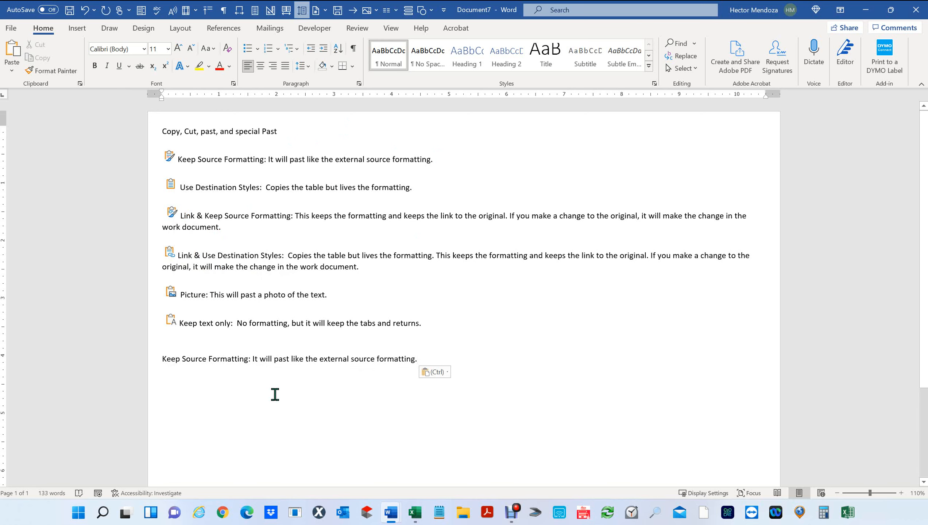
key("ctrl+z")
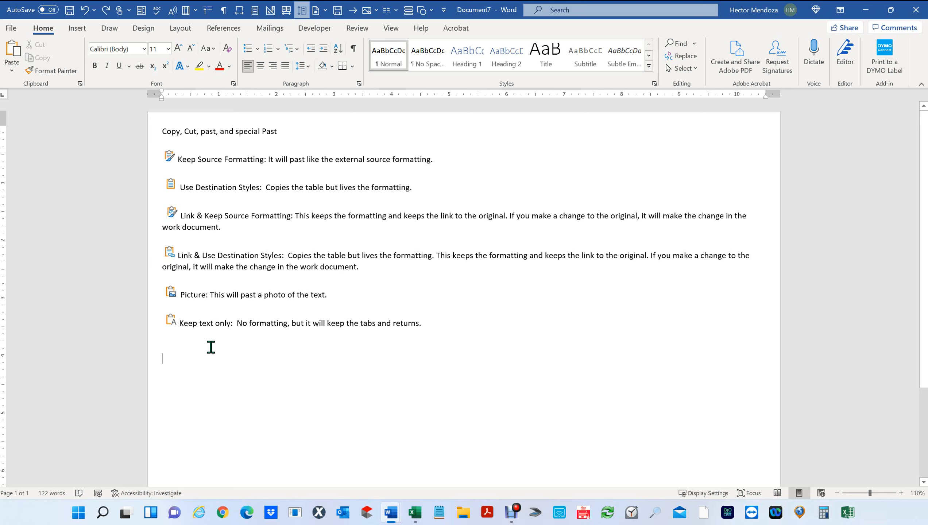
Paste the copied sentence once more below the notes and delete the pasted line
key("ctrl+v")
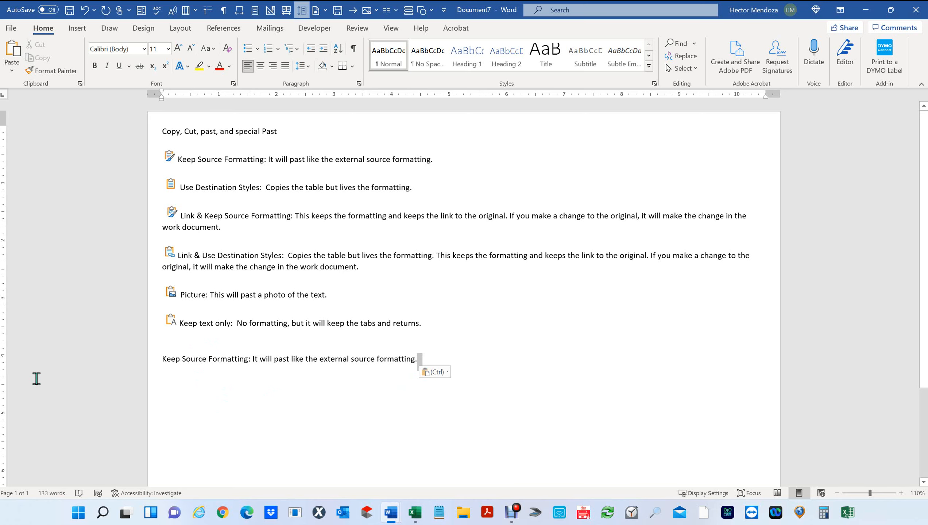
left_click(17, 359)
key("Delete")
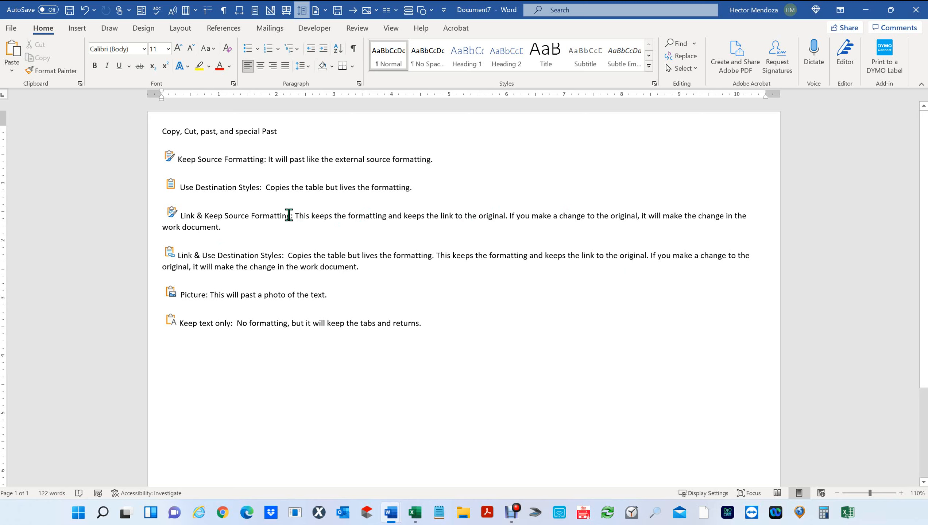
Move "This keeps the formatting" through "change to the original," from the "Link & Keep Source Formatting" entry to below the notes, and undo the move
left_click_drag(297, 213, 642, 213)
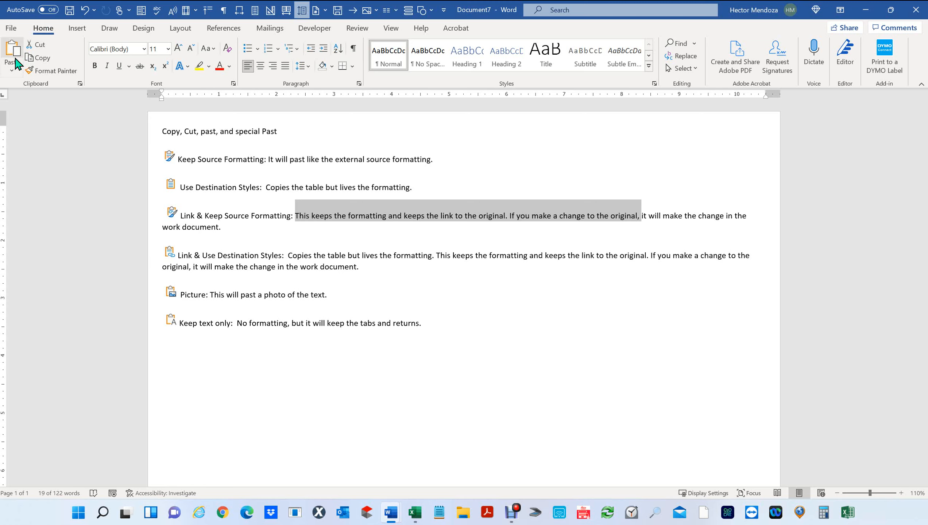
left_click(12, 71)
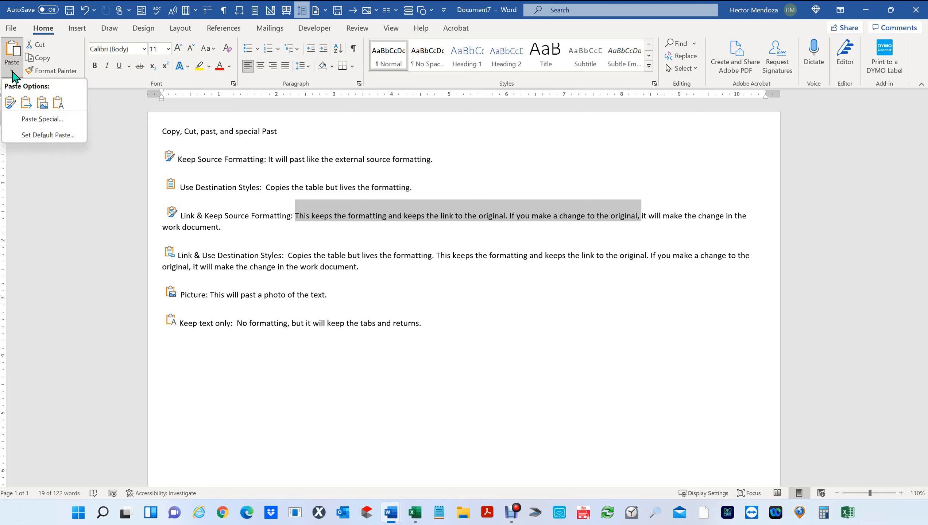
left_click(41, 48)
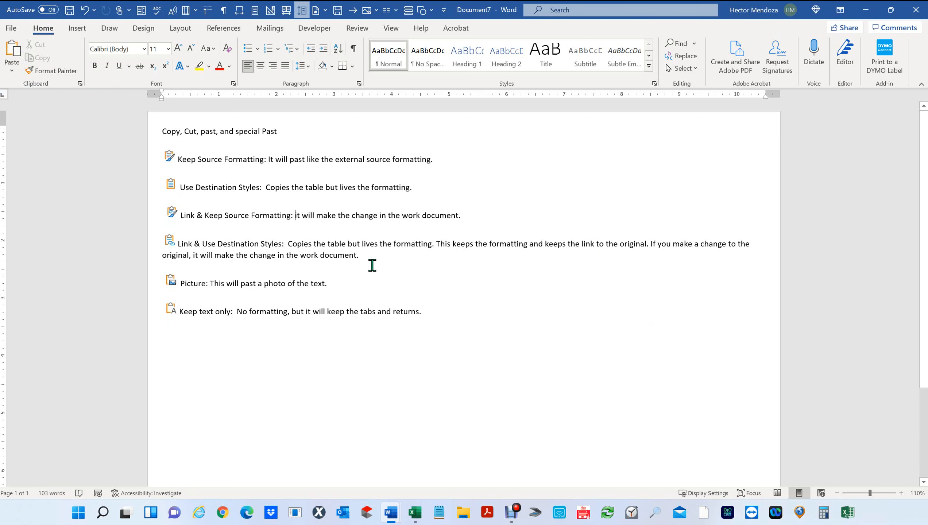
left_click(195, 369)
key("ctrl+v")
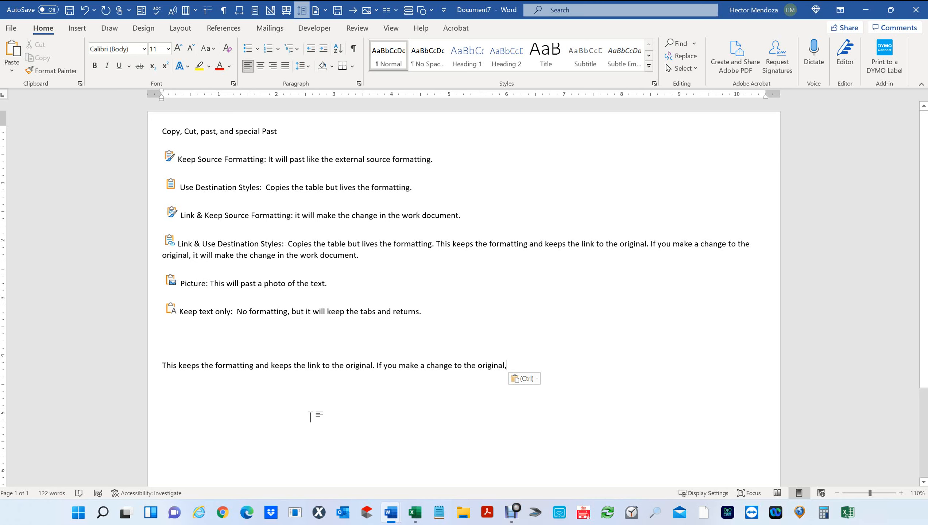
key("ctrl+z")
key("ctrl+z")
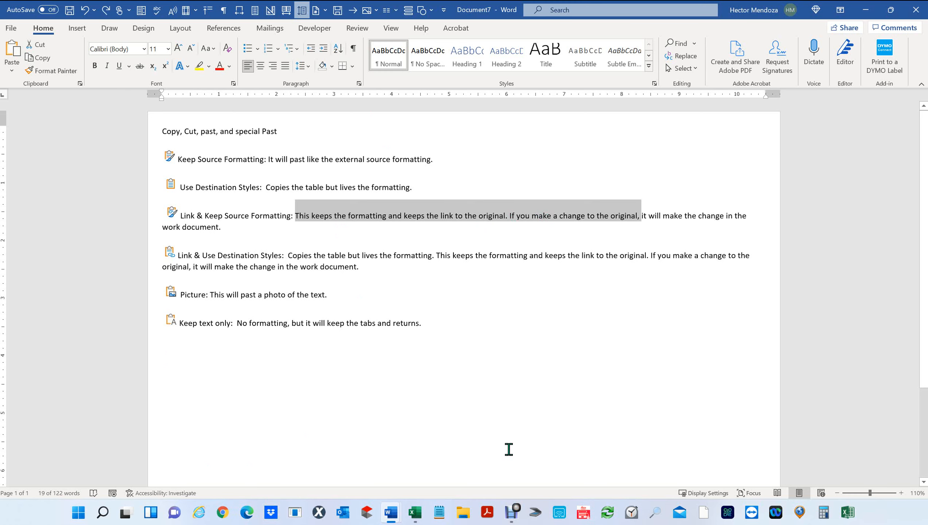
Cut the selected text from the "Link & Keep Source Formatting" entry, paste it below the notes and undo only the paste
key("ctrl+x")
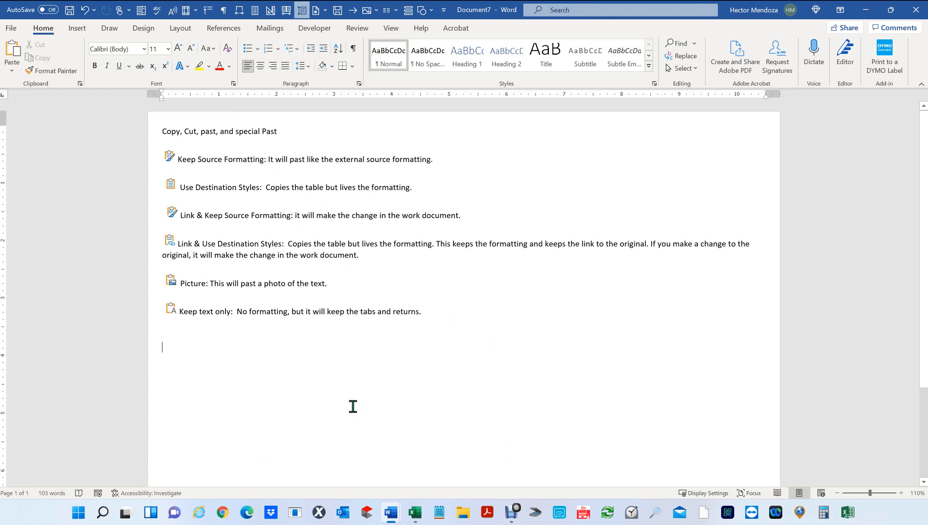
left_click(13, 71)
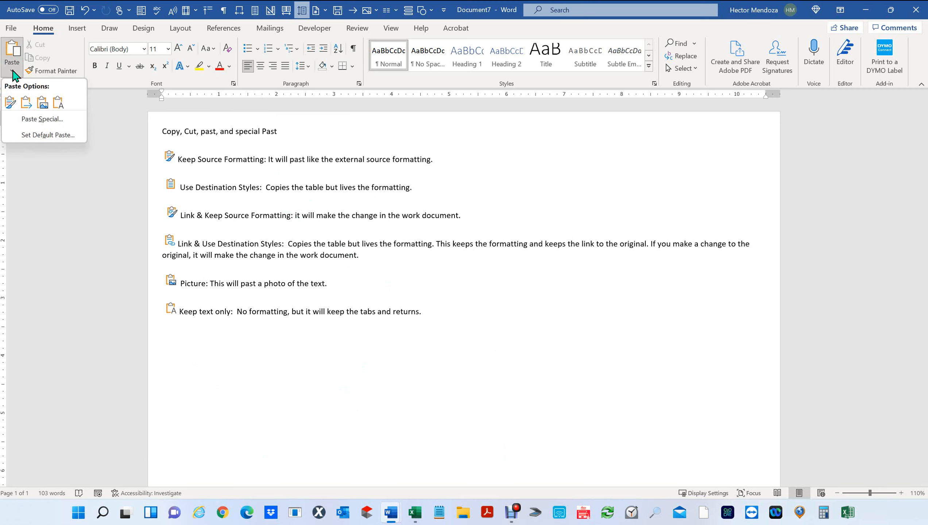
left_click(12, 52)
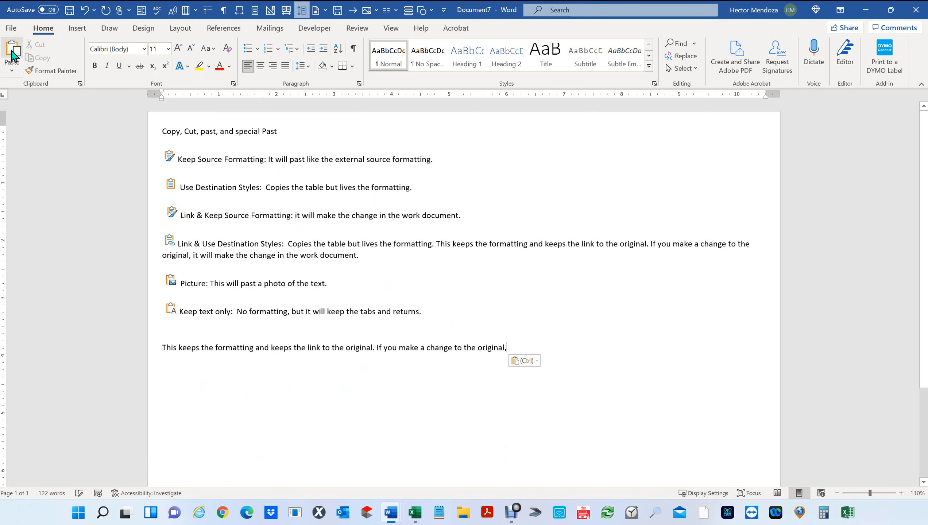
key("ctrl+z")
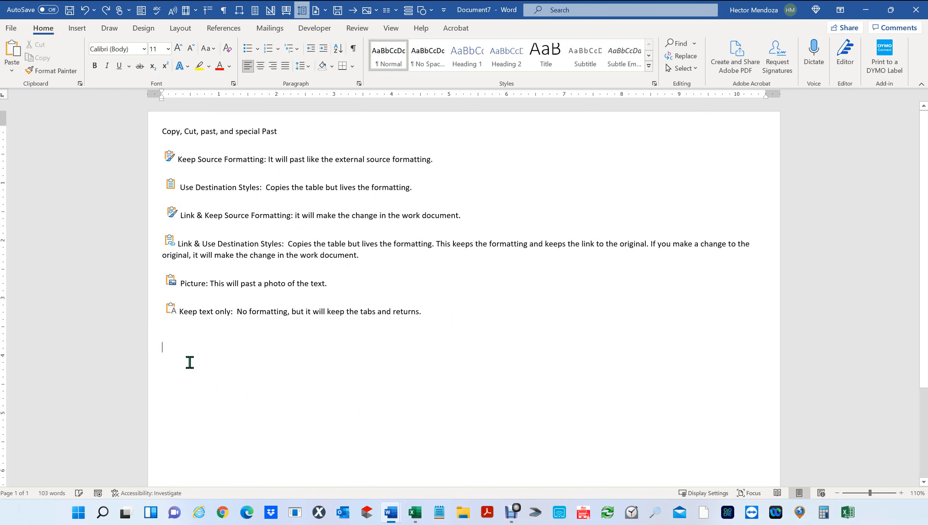
Paste the cut text below the notes with the Keep Source Formatting option and undo the paste
right_click(169, 345)
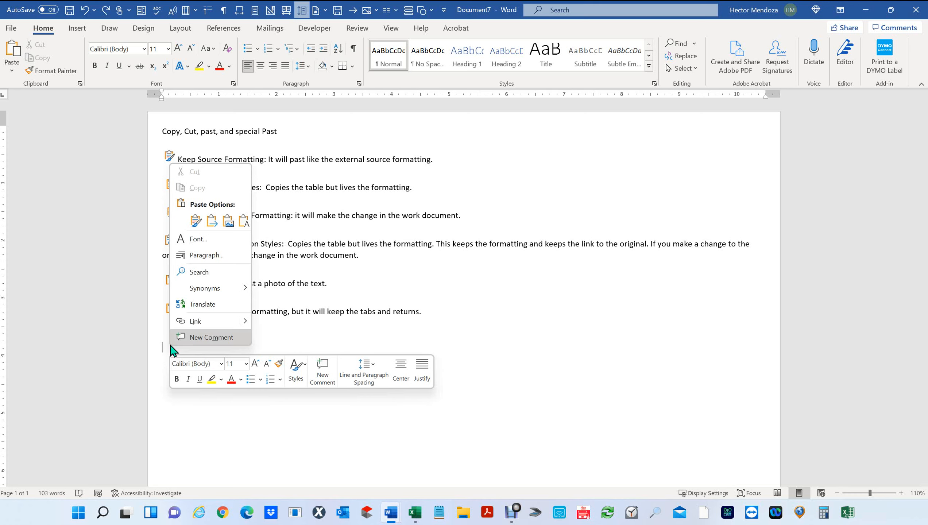
left_click(194, 219)
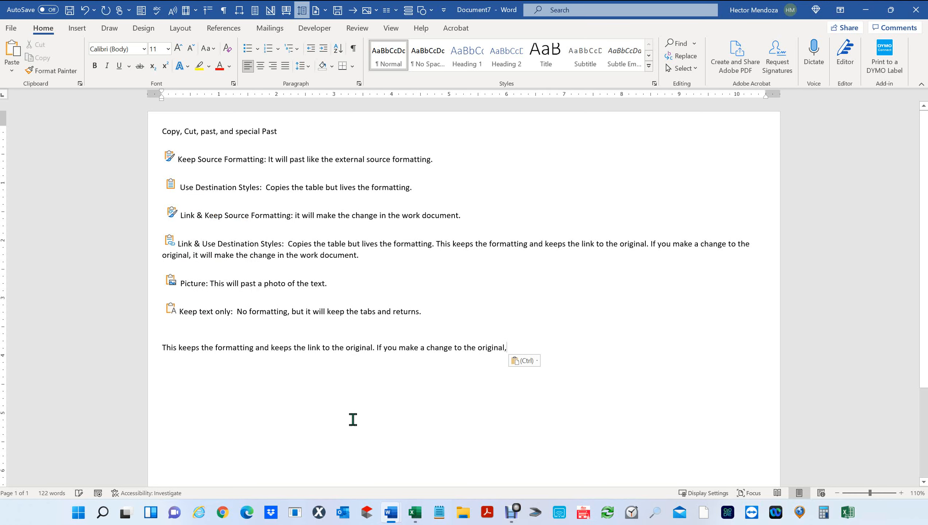
left_click(340, 429)
key("ctrl+z")
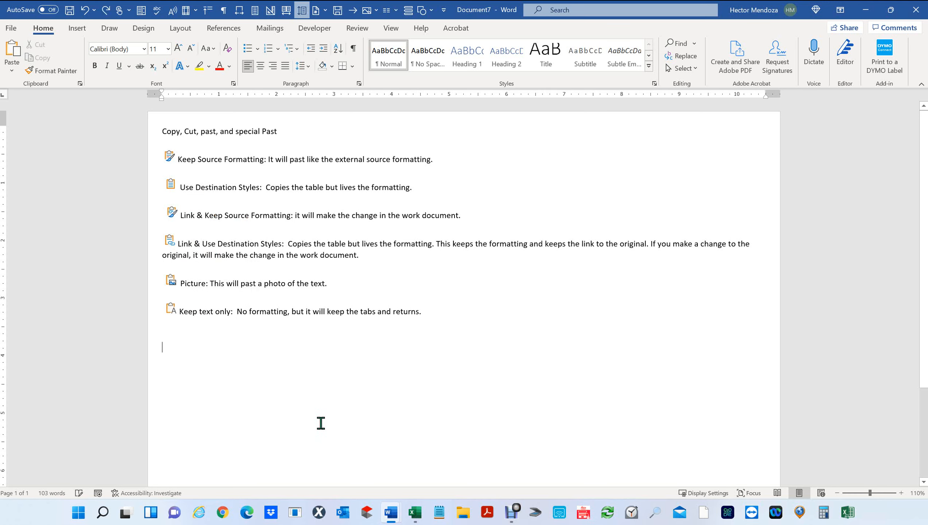
Paste the cut text on the empty line below the notes and add a line break
key("ctrl+v")
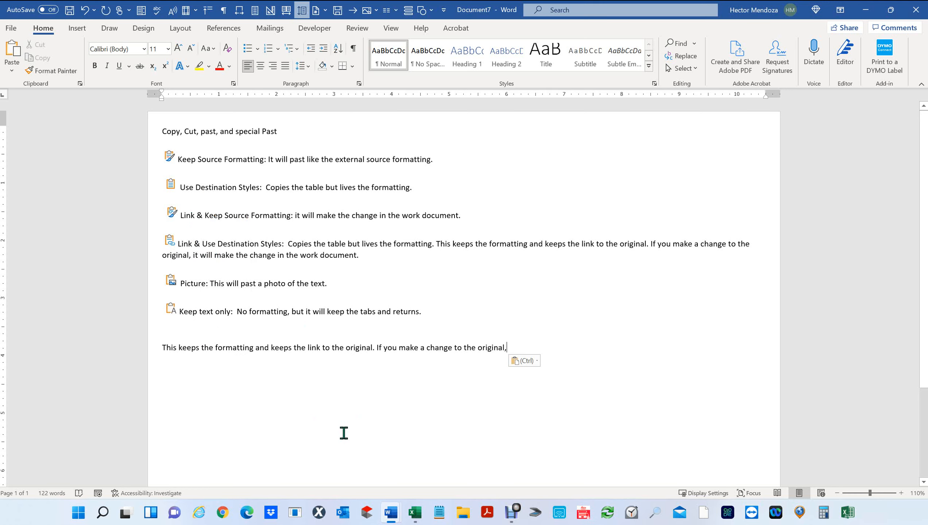
key("Return")
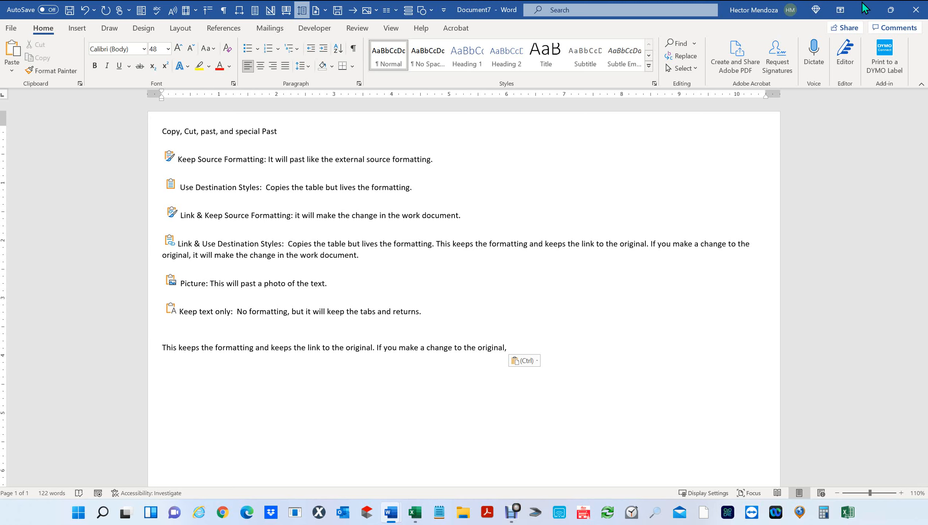
Close the notes document without saving its changes
left_click_drag(202, 190, 582, 337)
left_click(587, 336)
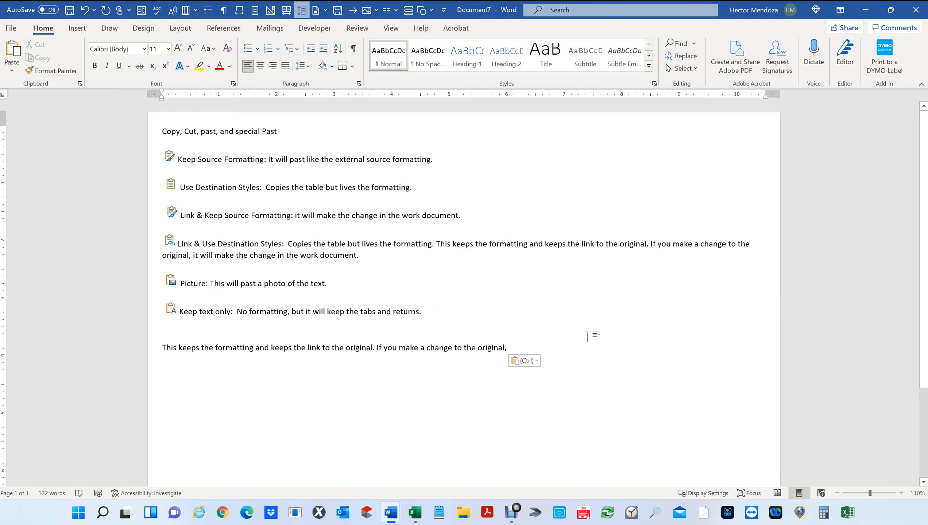
left_click(920, 11)
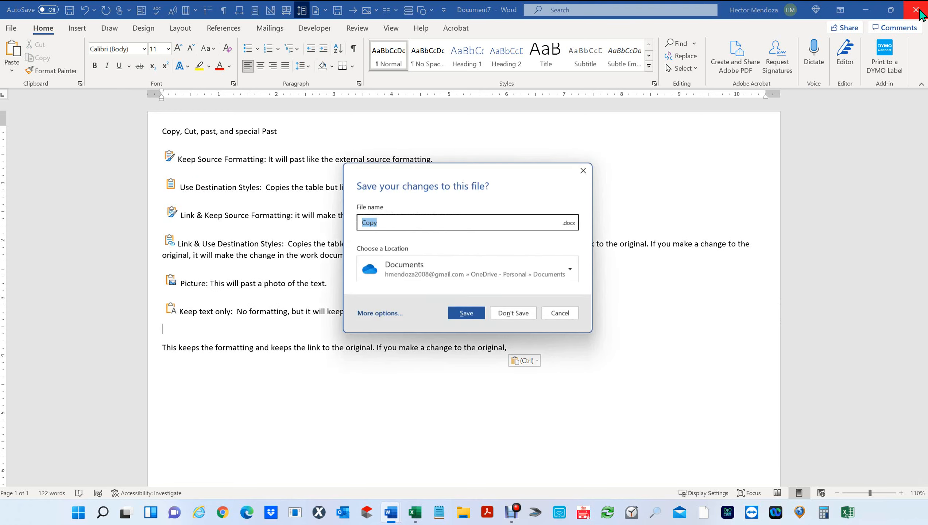
left_click(515, 317)
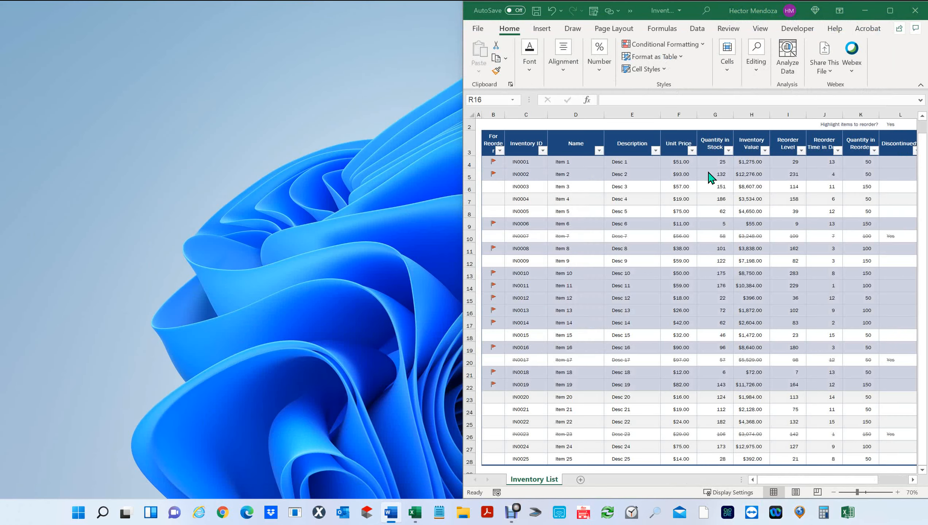
Enter the date 1/1/2021 as the description of Item 1 in cell E4 and fill the date series down through Item 8
left_click(642, 227)
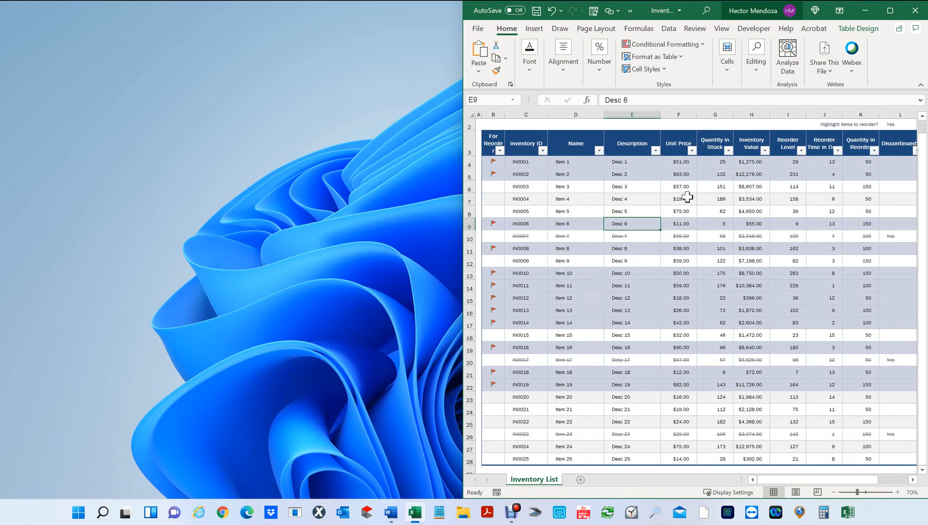
left_click(625, 161)
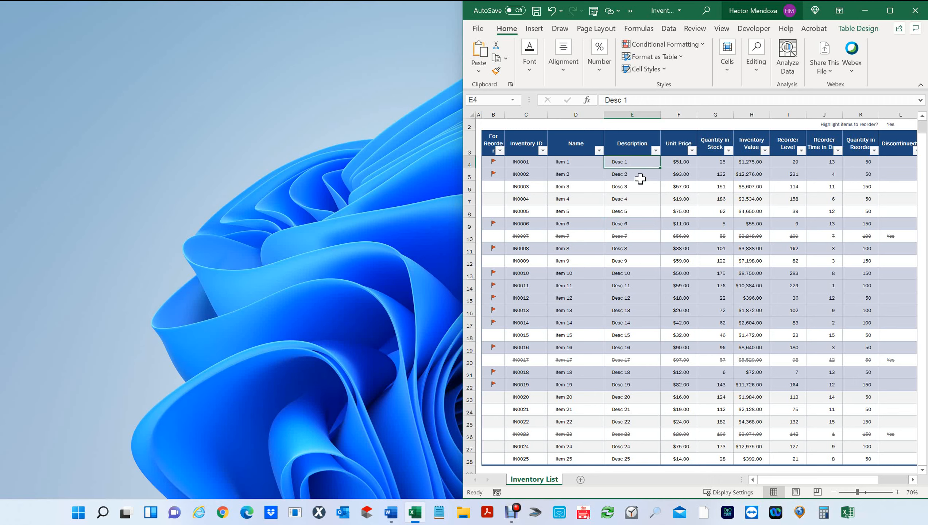
type("J")
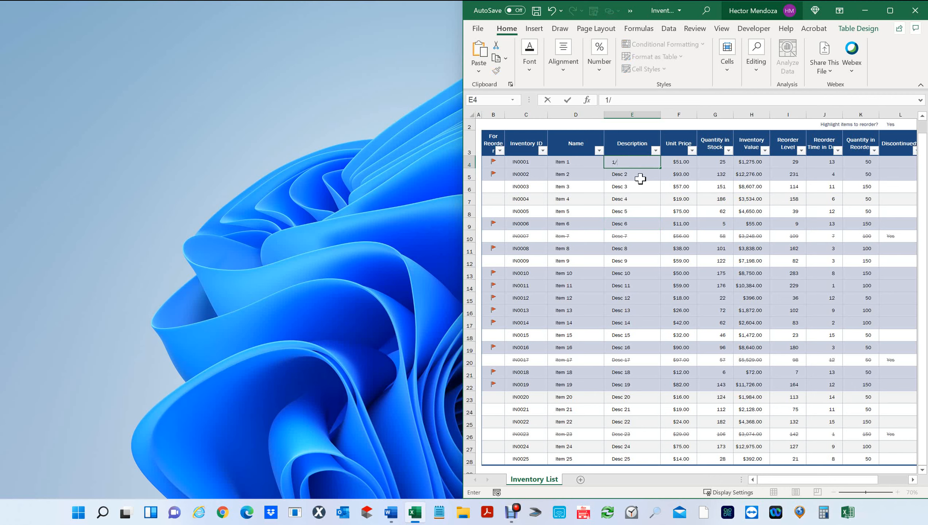
left_click(624, 163)
type("1/2021")
key("Return")
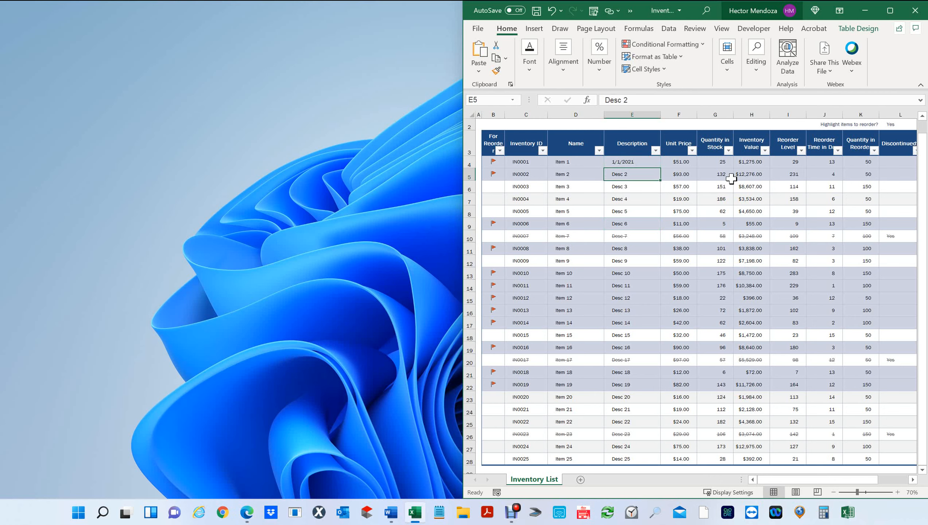
left_click(620, 163)
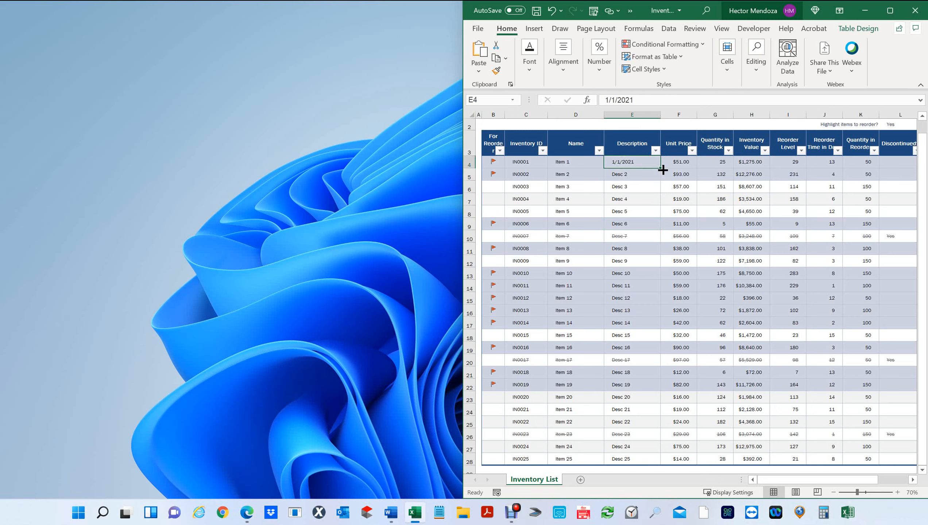
left_click_drag(660, 166, 656, 256)
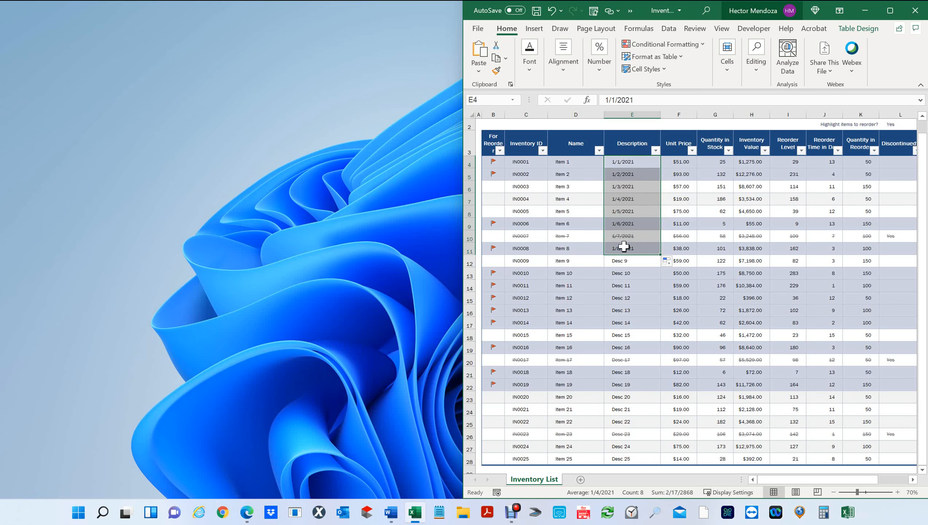
Copy the filled dates in E4:E11 and paste them over the descriptions starting at Item 9 and again starting at Item 17
key("ctrl+c")
left_click(626, 261)
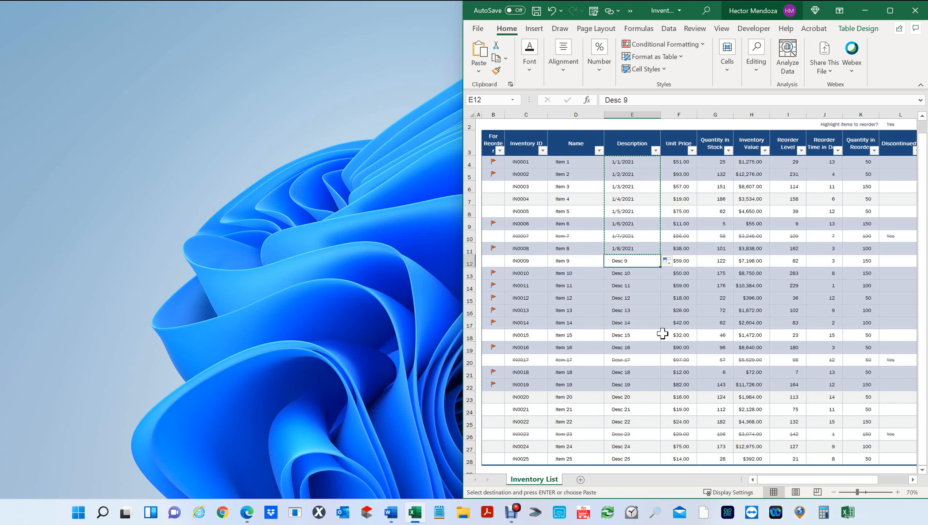
key("ctrl+v")
left_click(629, 360)
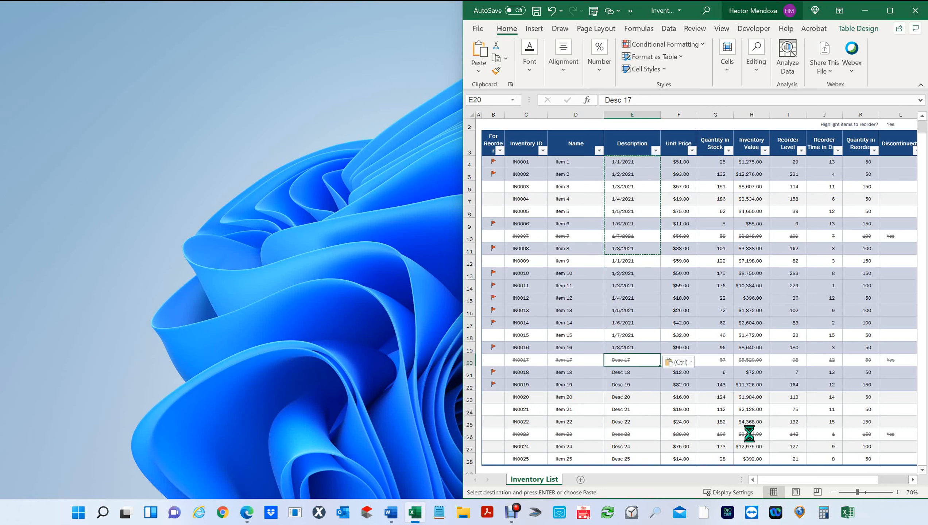
key("ctrl+v")
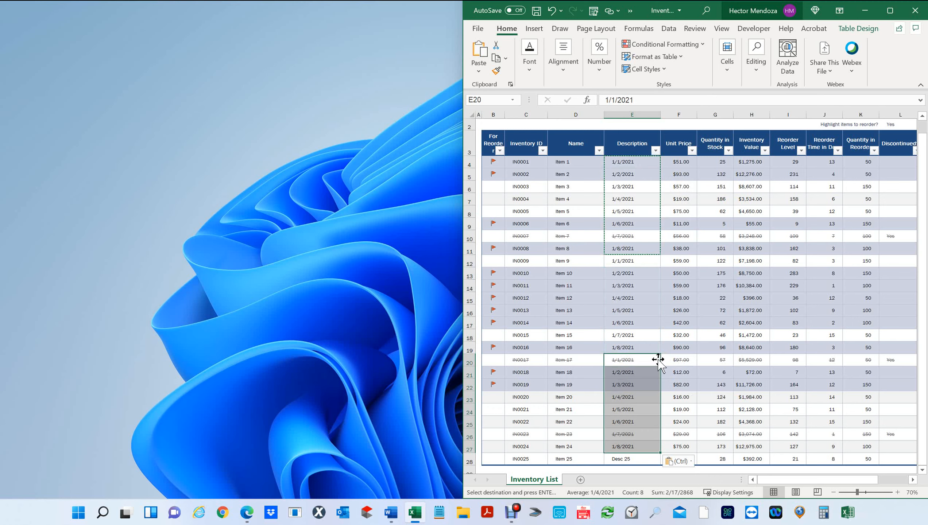
Format the whole Description column with the long date type "*Wednesday, March 14, 2012" and autofit the column width
left_click(632, 116)
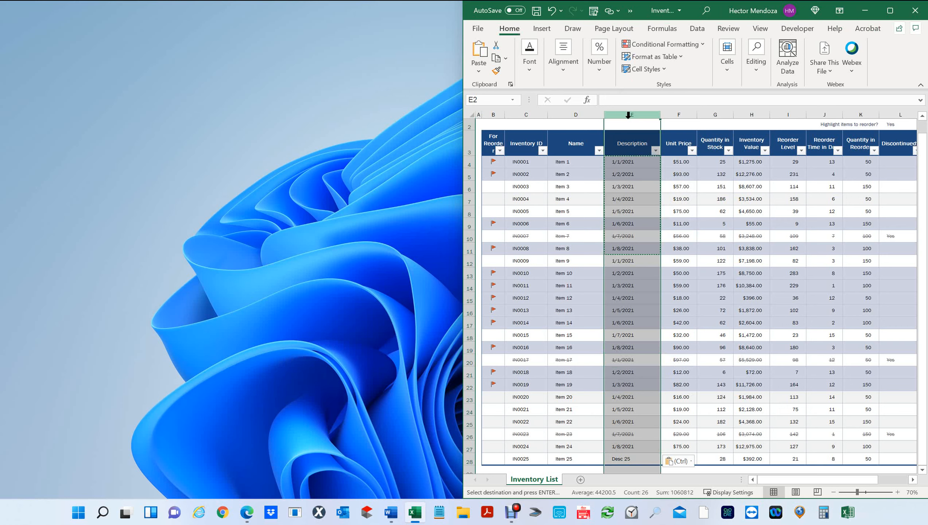
key("ctrl+1")
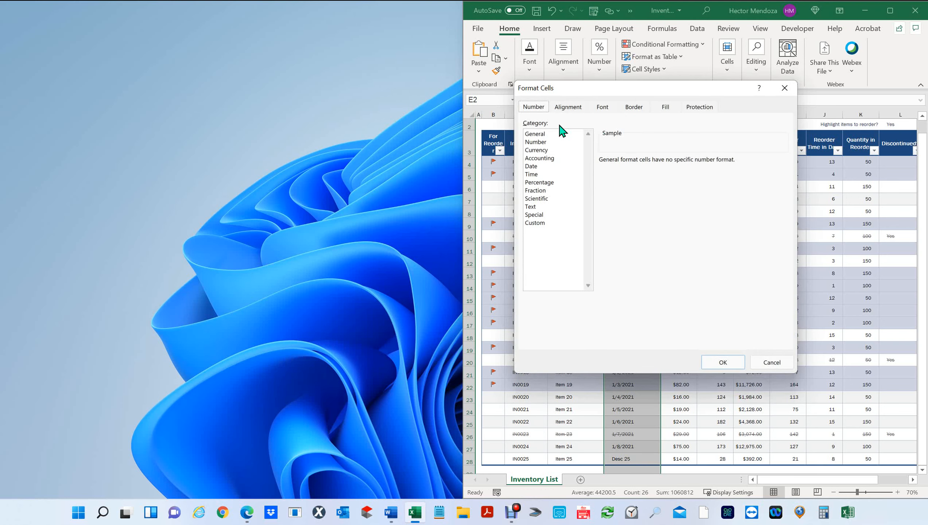
left_click(535, 167)
left_click(636, 179)
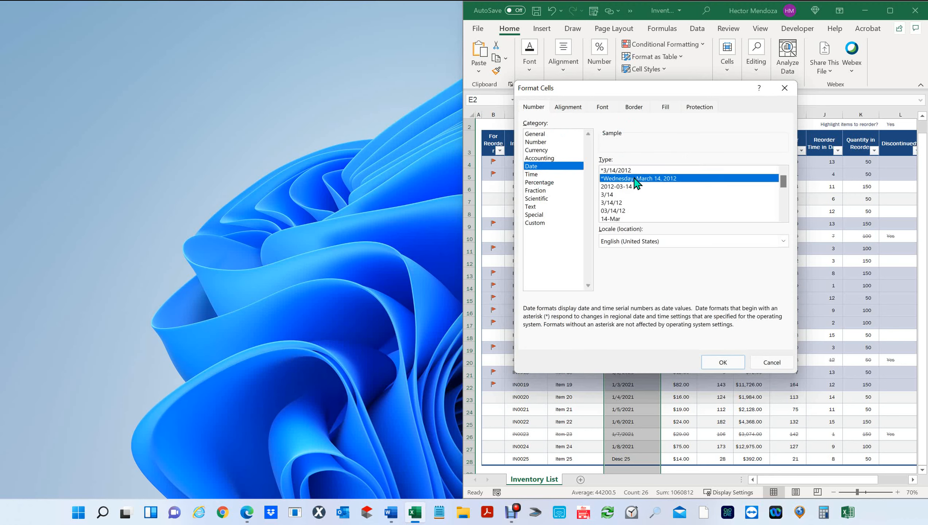
left_click(723, 363)
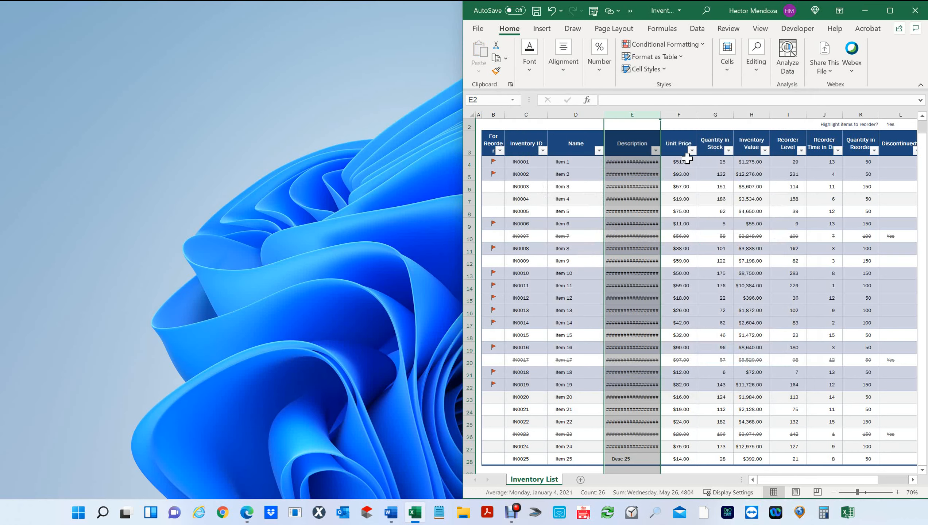
double_click(660, 115)
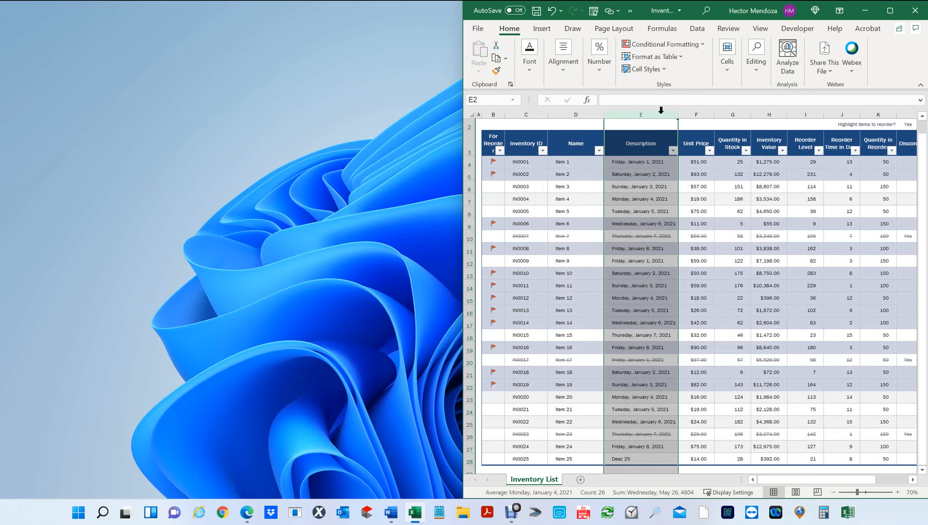
left_click(806, 334)
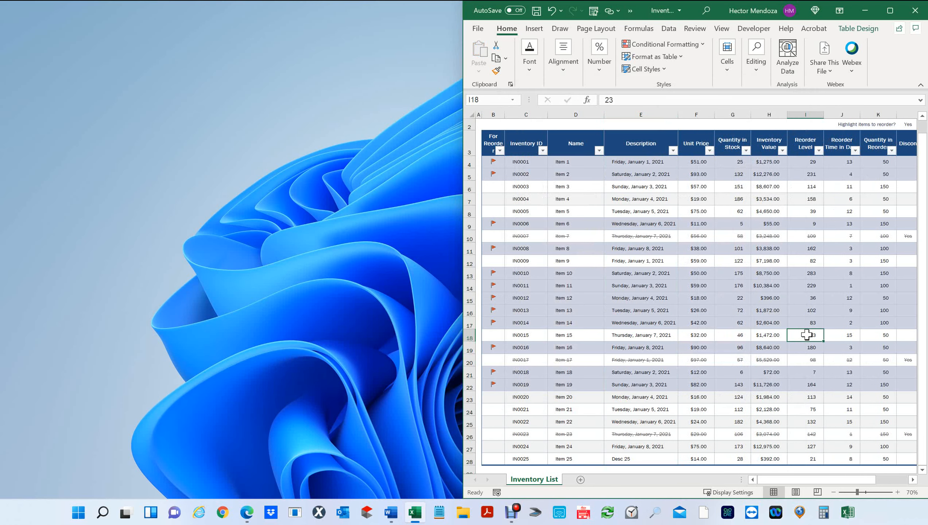
Filter the Description column to show only January 03, 2021, and undo the filter
left_click(673, 151)
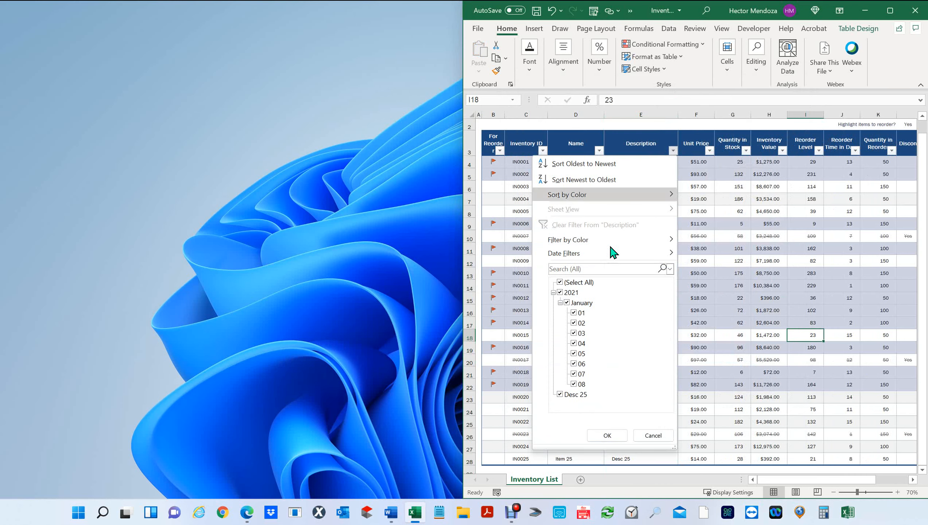
left_click(560, 282)
left_click(573, 333)
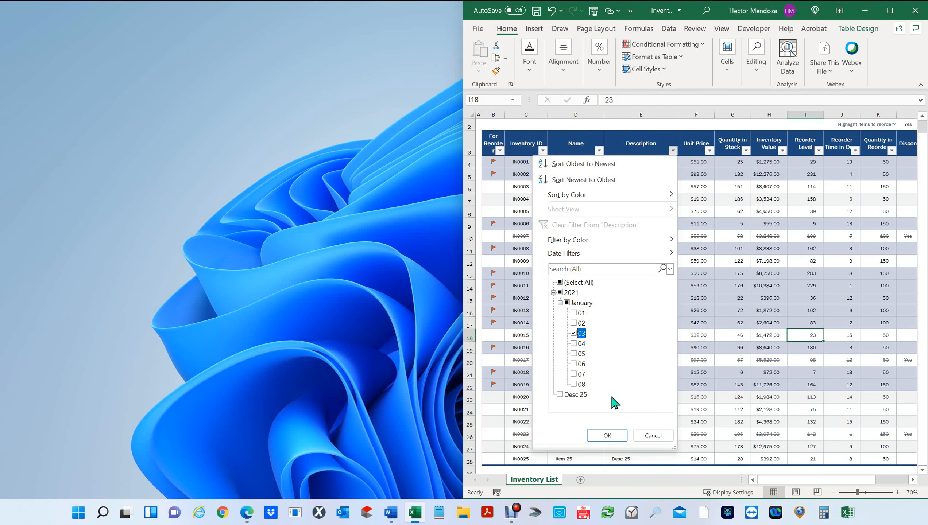
left_click(606, 436)
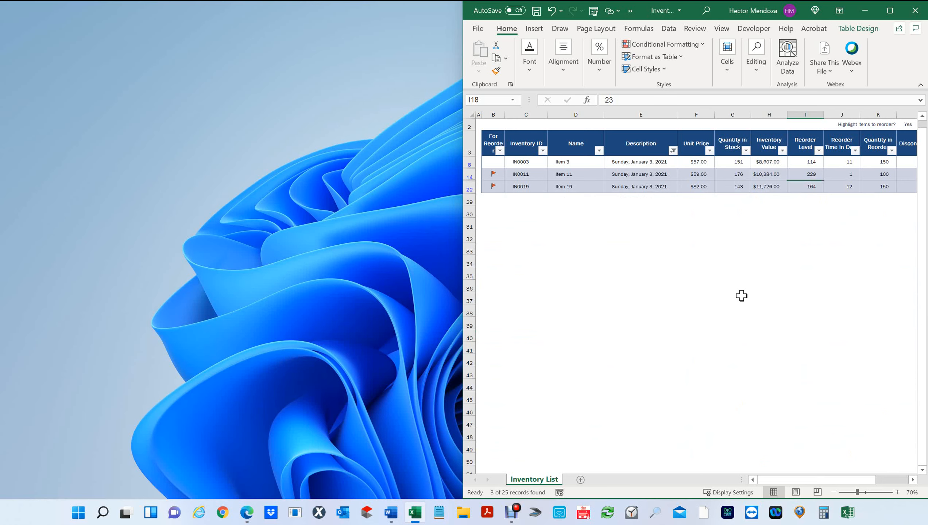
key("ctrl+z")
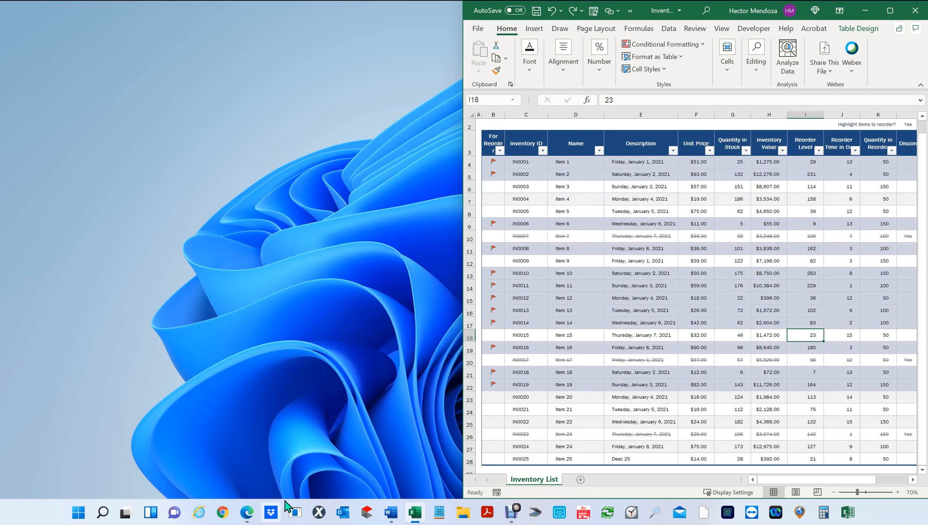
Switch to Word in a new window and create a blank document
right_click(393, 515)
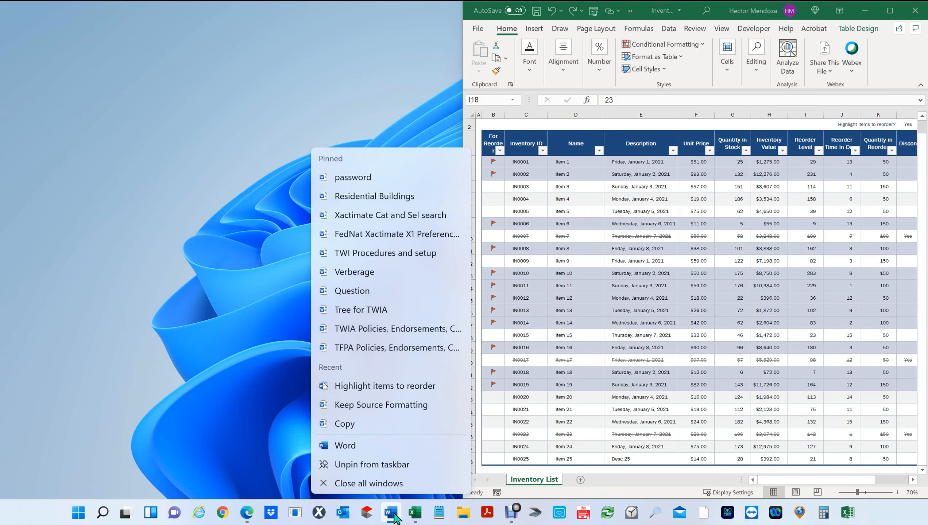
left_click(369, 444)
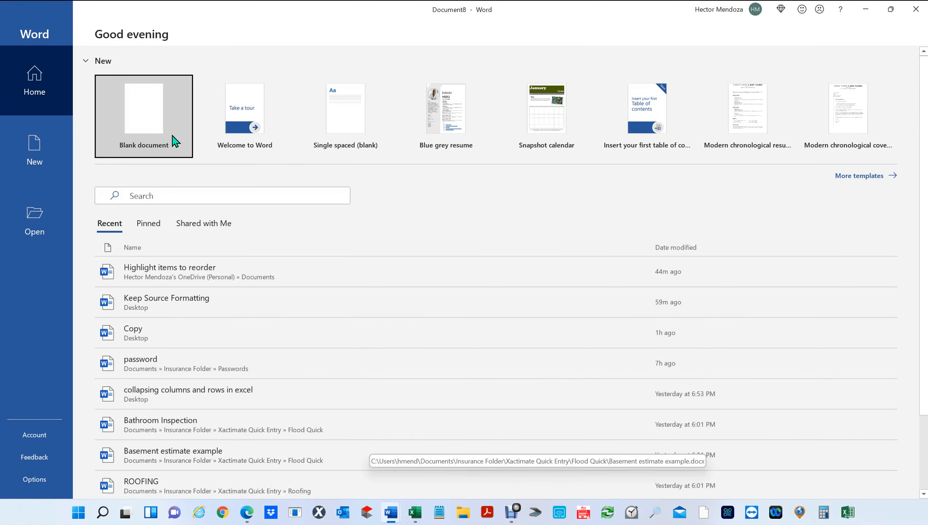
left_click(148, 121)
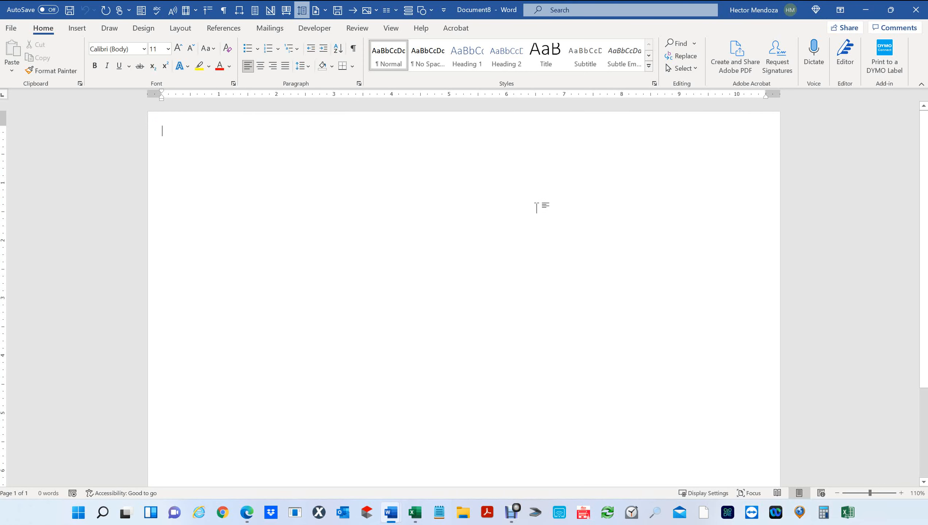
Set a custom paper size of 13" width and 15" height for the whole document, ignoring the margin warning
left_click(183, 31)
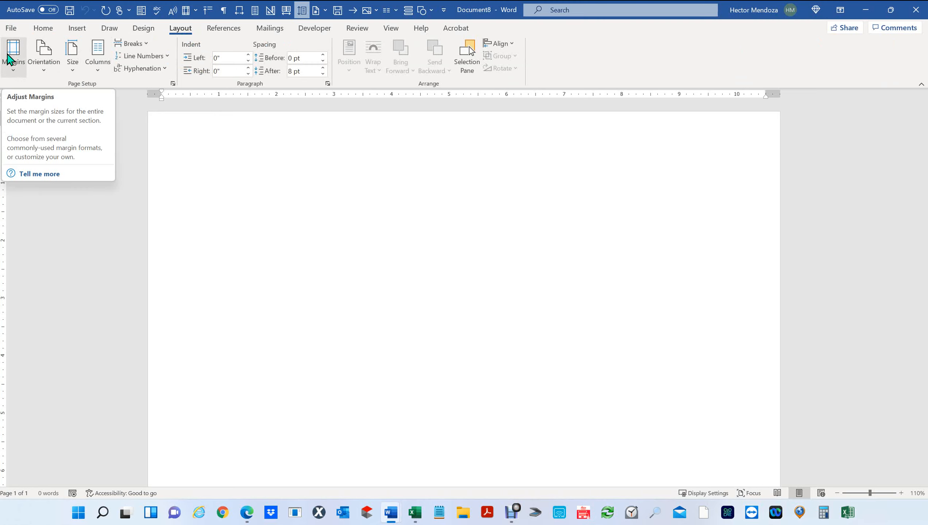
left_click(75, 58)
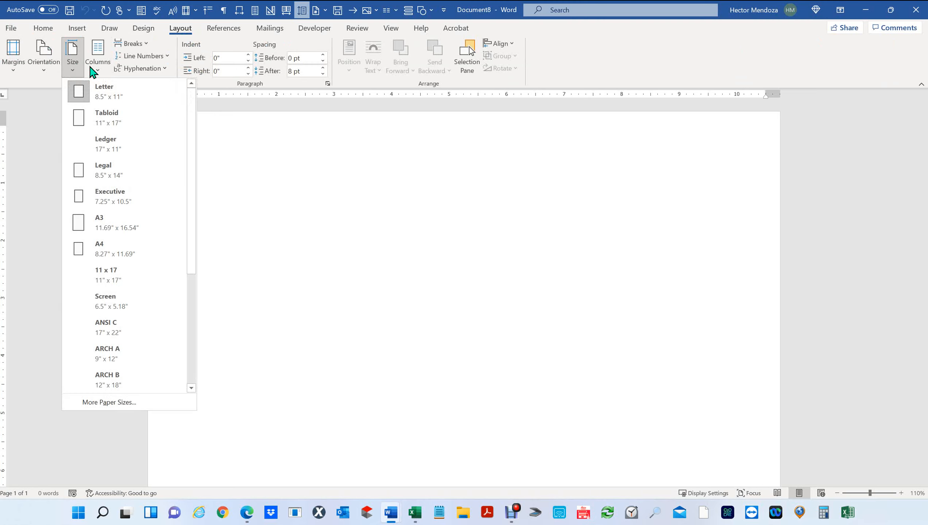
left_click(118, 406)
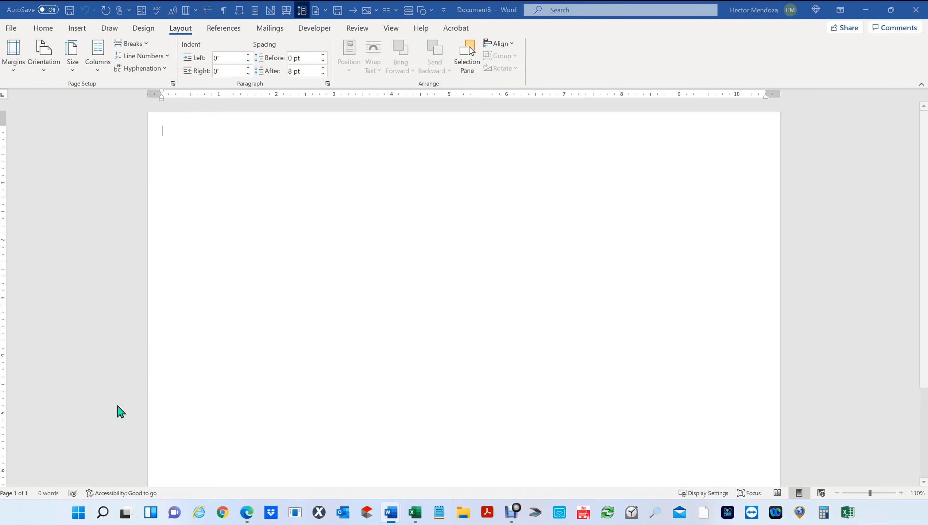
key("Tab")
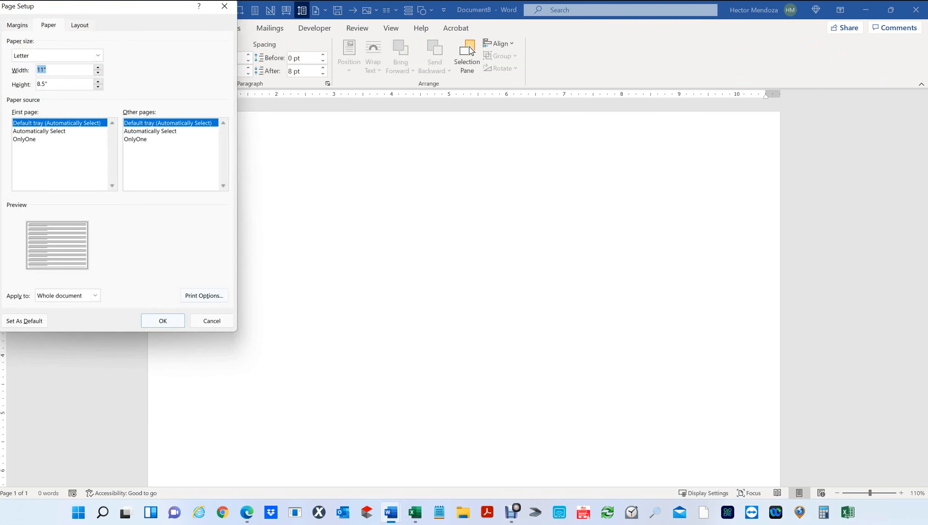
type("13")
key("Tab")
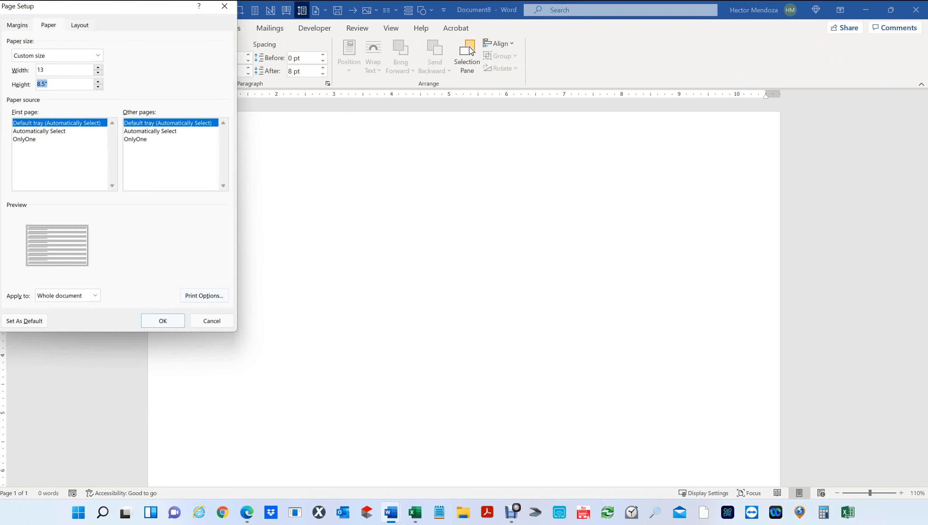
type("15")
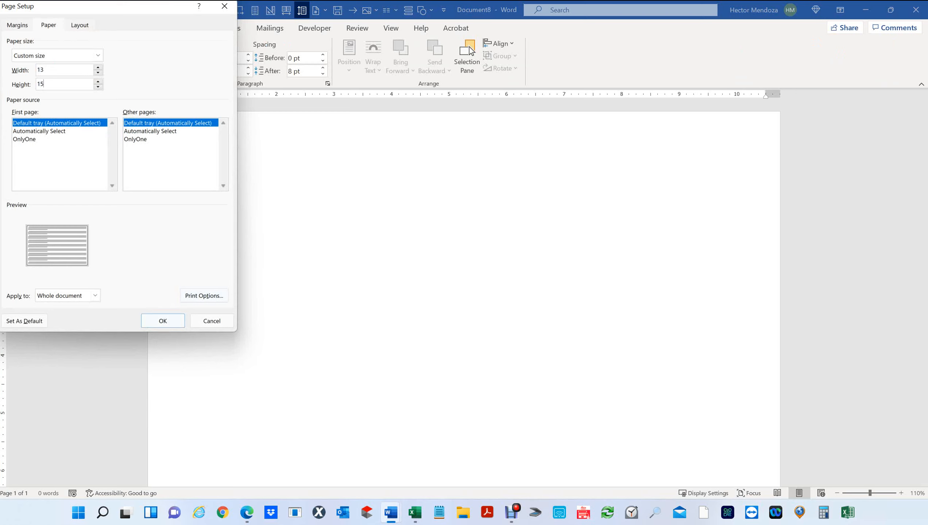
left_click(162, 321)
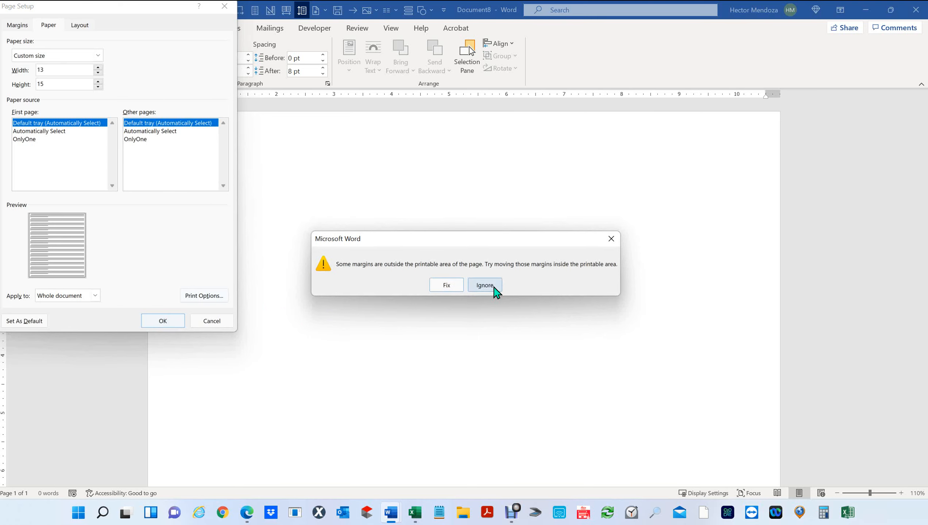
left_click(486, 286)
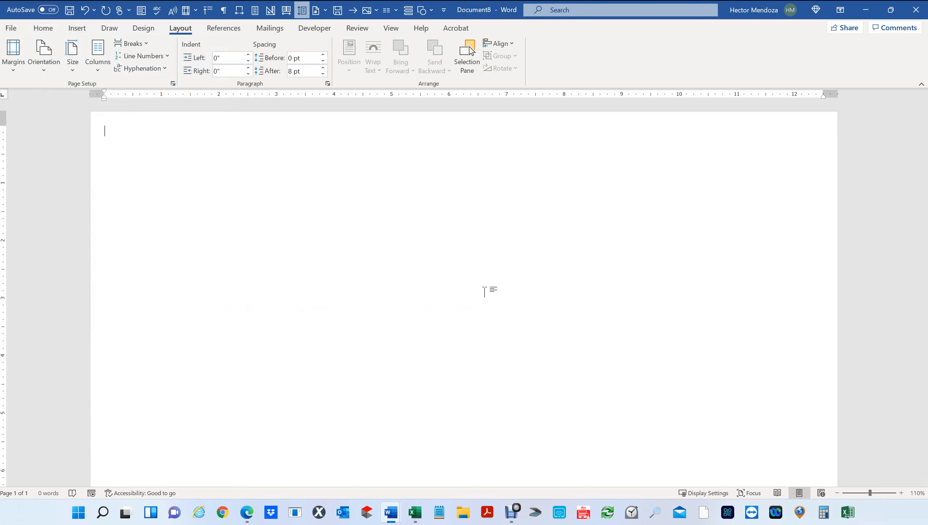
Snap the blank Word document beside the Excel workbook and adjust the divider so Word takes slightly less than half the screen
key("super+Left")
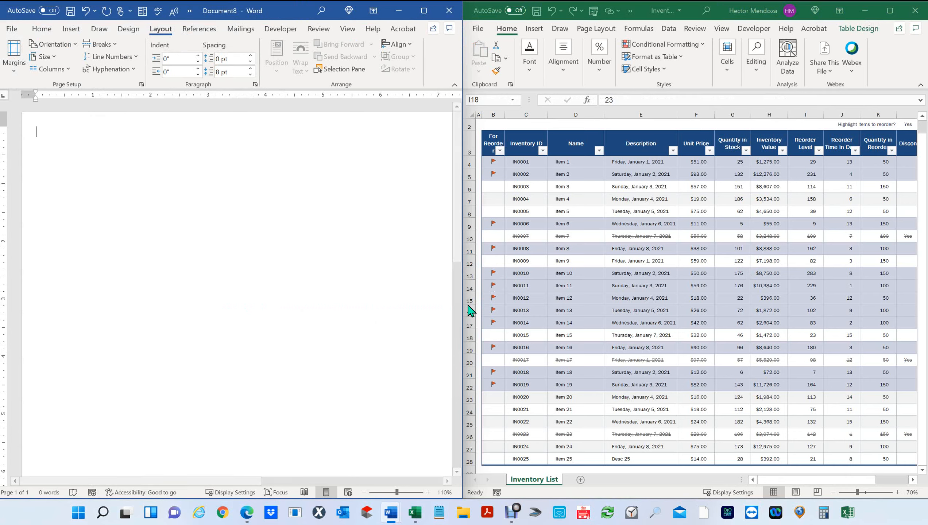
mouse_move(465, 312)
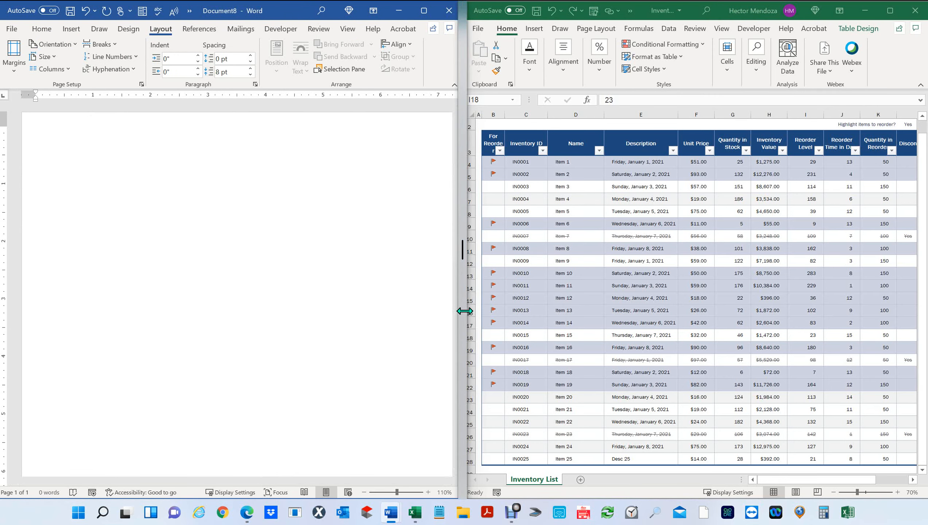
left_click_drag(464, 312, 183, 318)
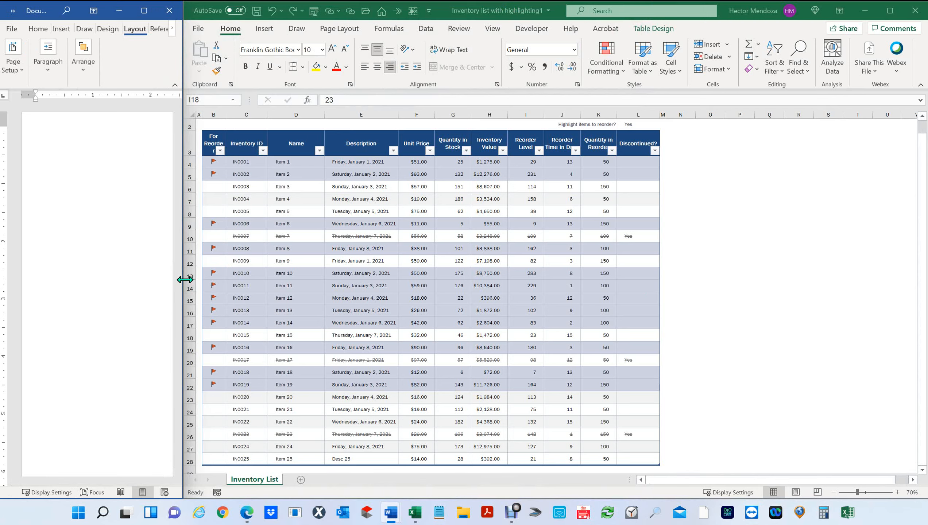
left_click_drag(185, 279, 663, 260)
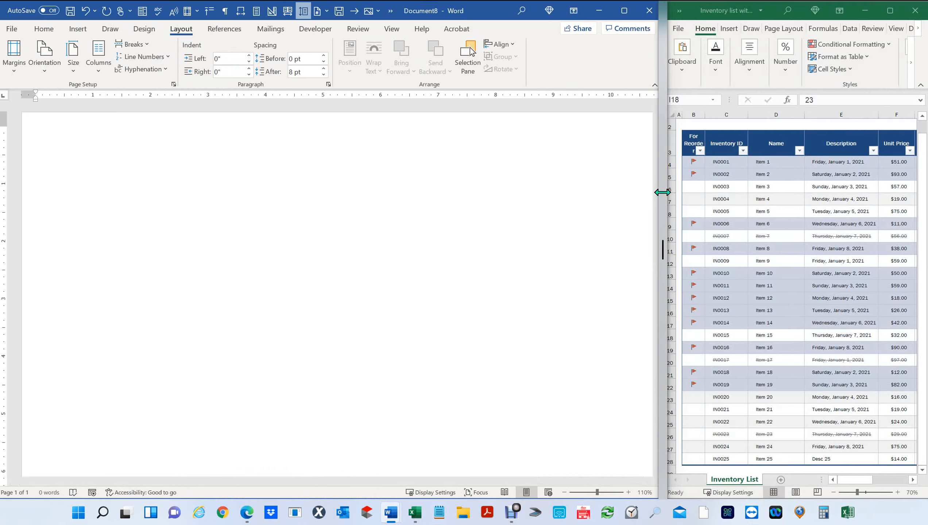
left_click_drag(663, 192, 442, 222)
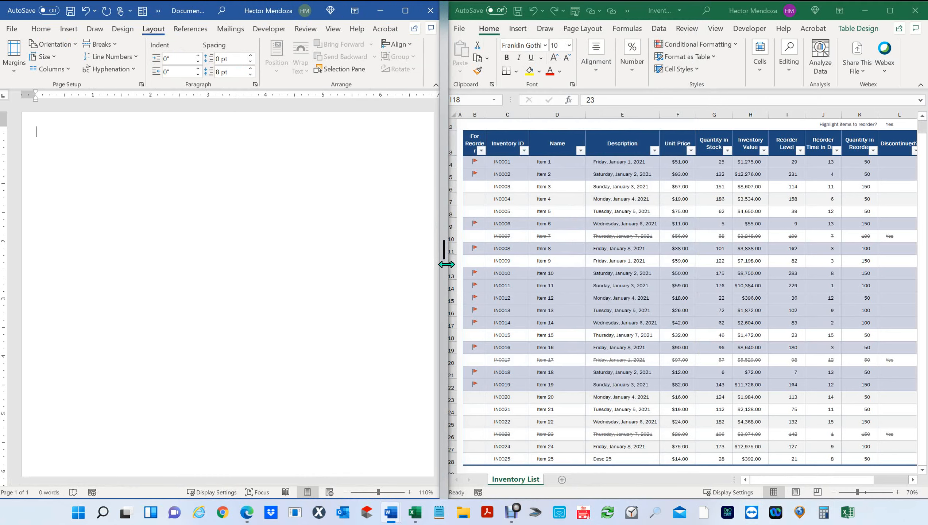
Widen the Excel window to fit every table column and copy the entire inventory table, including its header row
left_click_drag(446, 264, 350, 272)
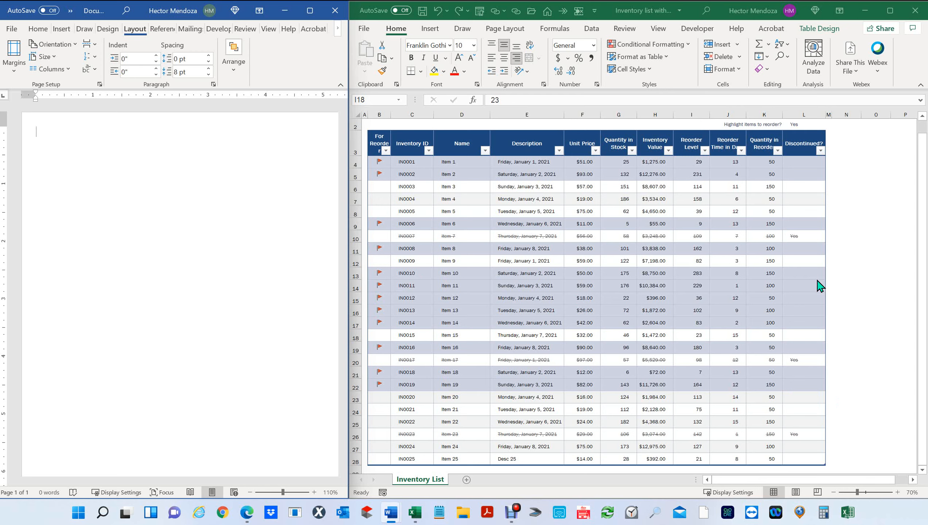
left_click(812, 460)
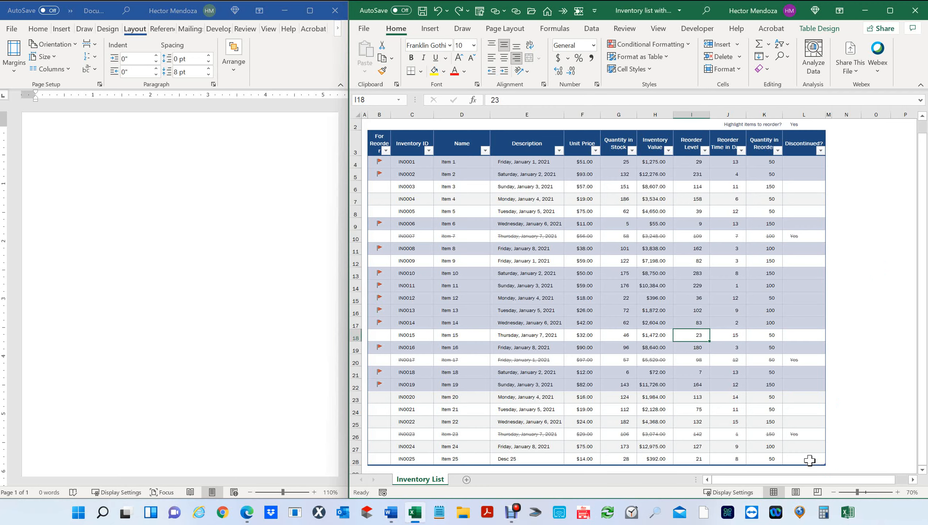
left_click_drag(810, 460, 382, 196)
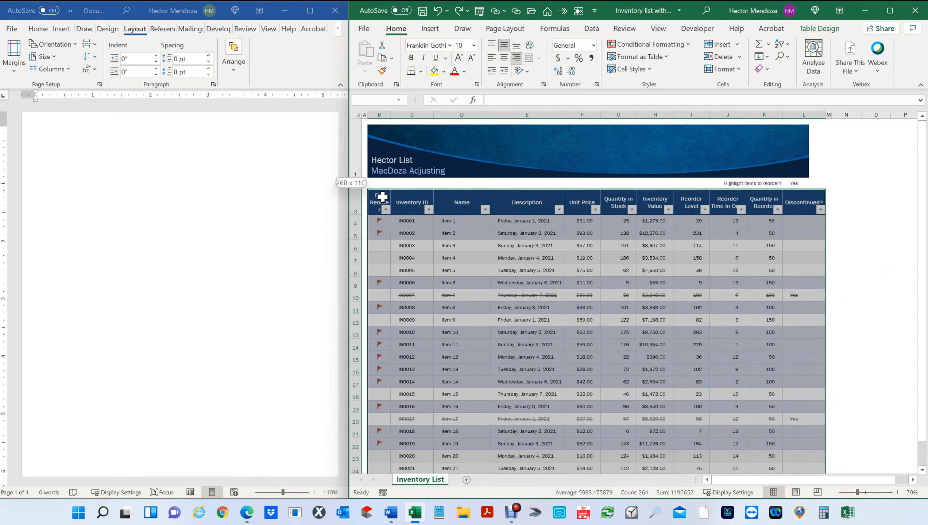
left_click_drag(382, 197, 382, 198)
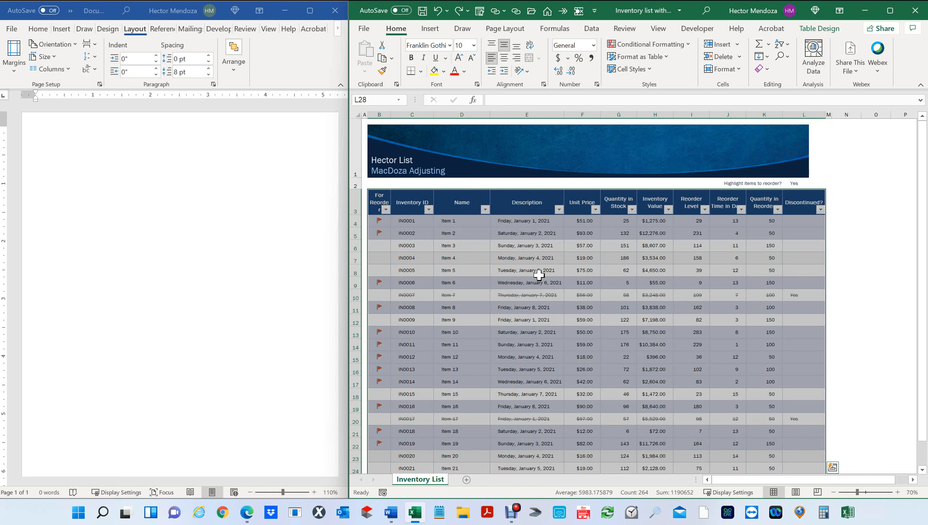
key("ctrl+c")
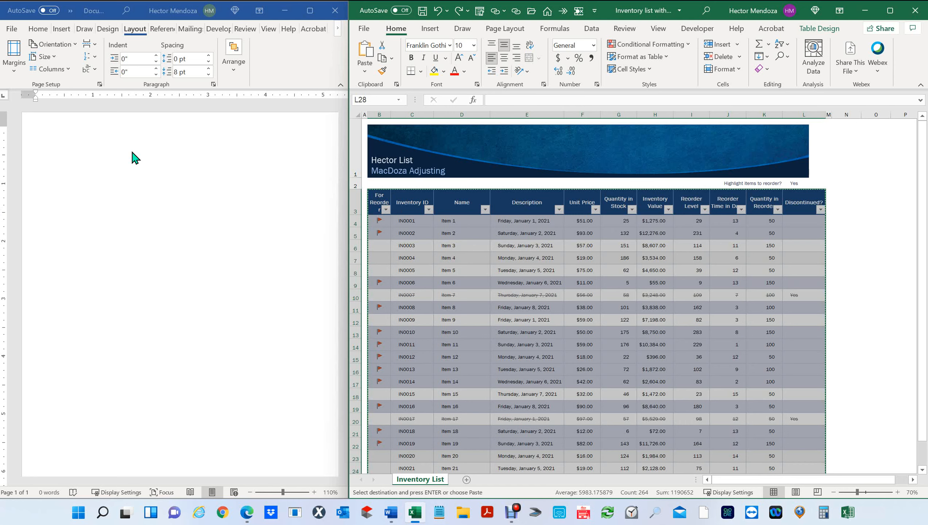
Paste the copied inventory table into the blank Word document with the default paste, and undo the paste
left_click(47, 151)
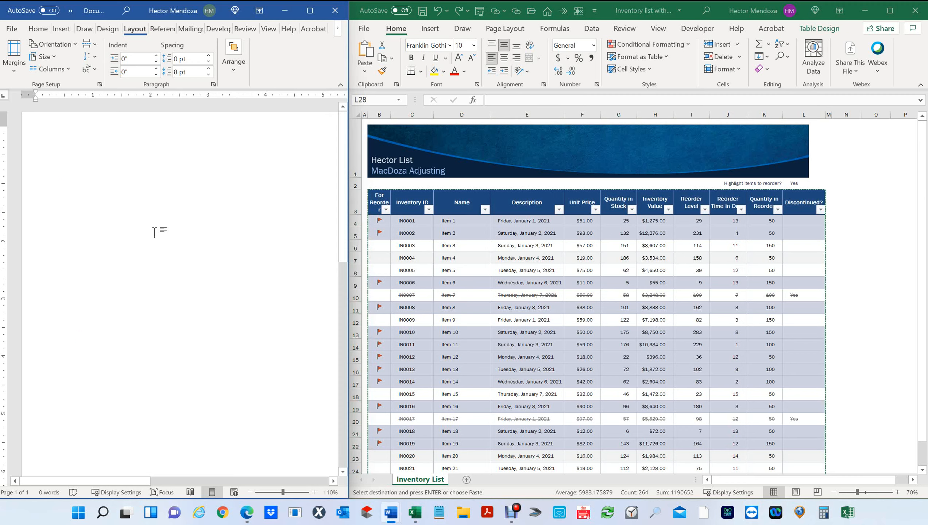
key("ctrl+v")
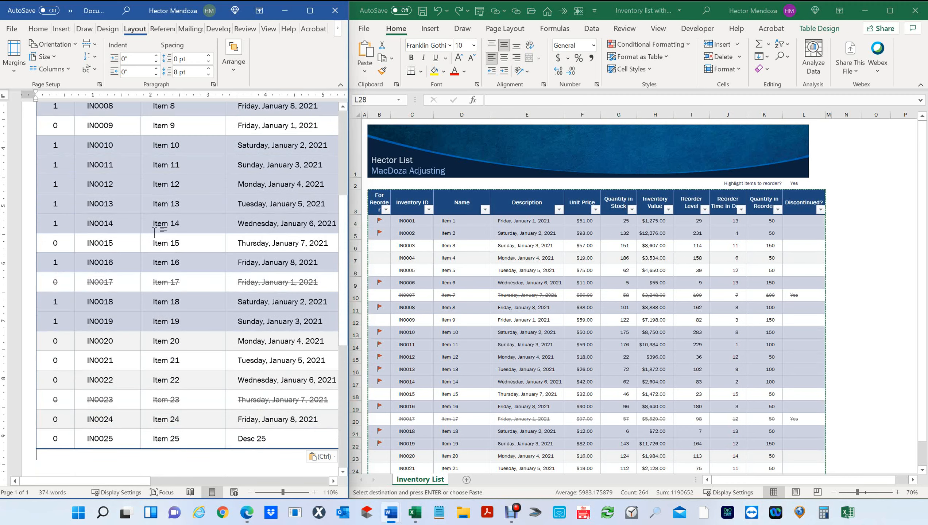
key("ctrl+z")
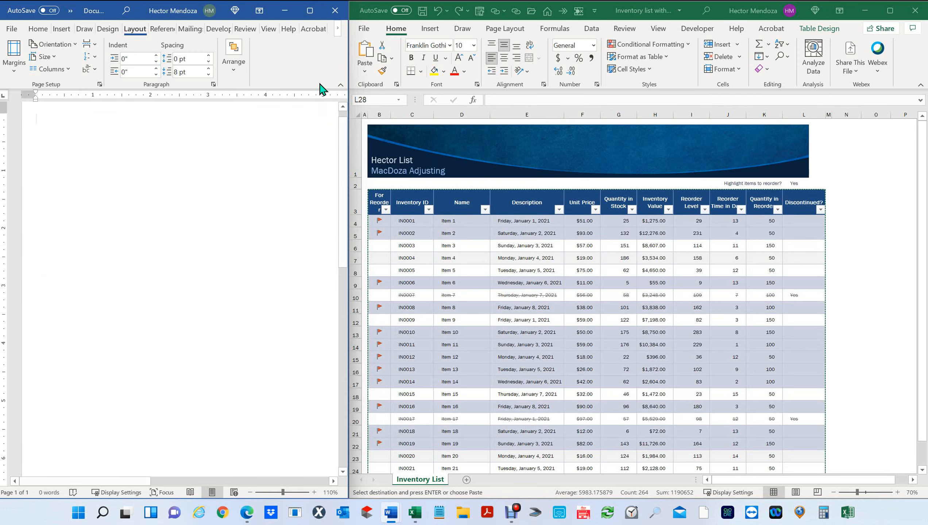
Widen the Word window to about two thirds of the screen and paste the copied table with Keep Source Formatting
left_click_drag(351, 161, 621, 146)
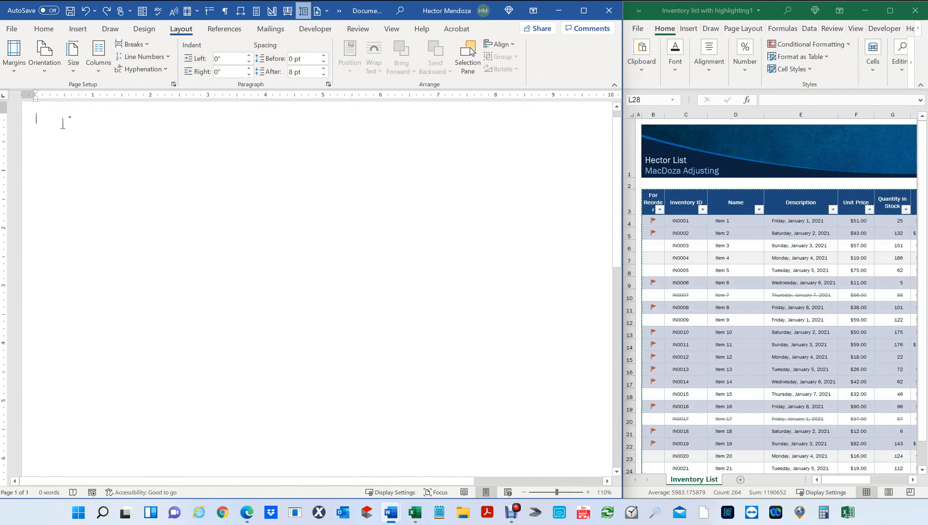
left_click(43, 29)
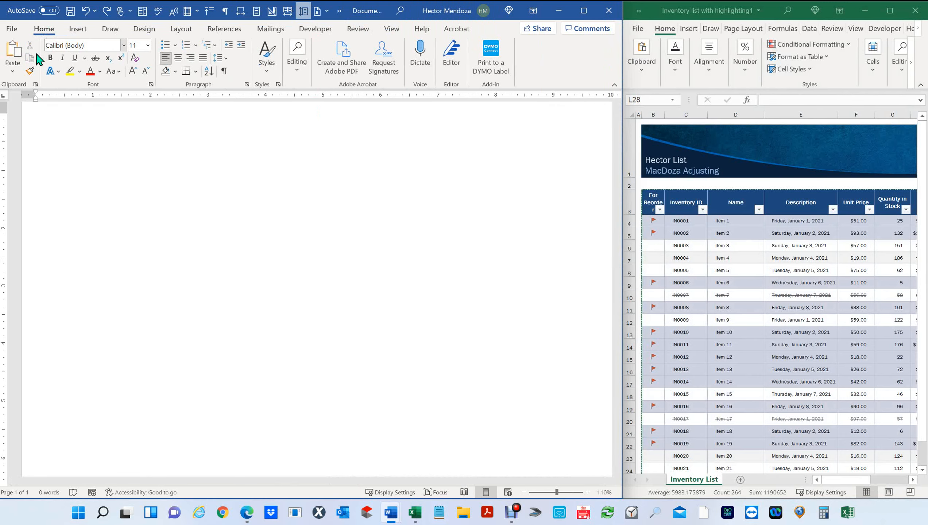
left_click(12, 72)
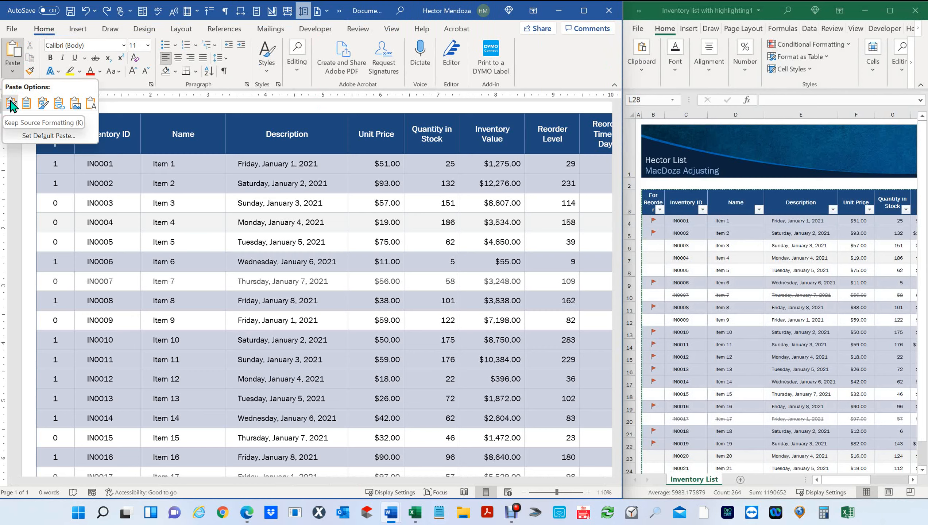
left_click(11, 104)
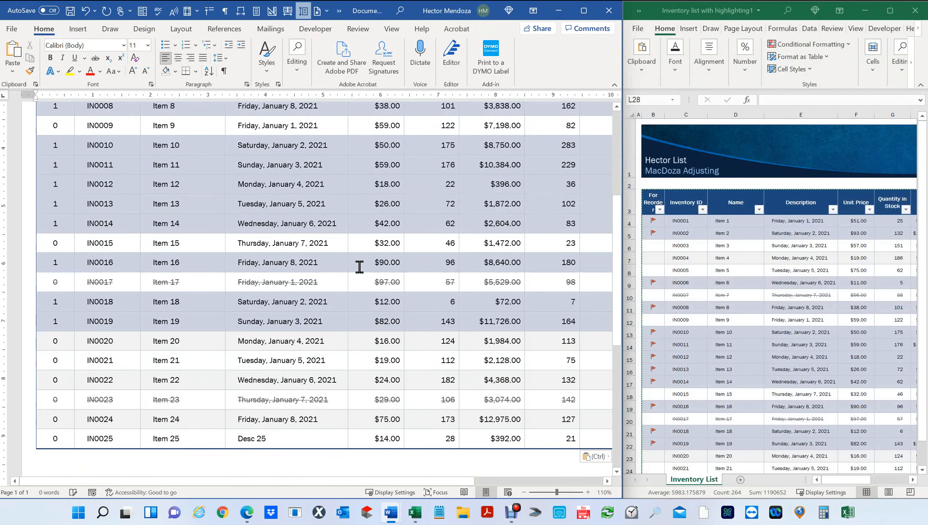
Narrow the Word window to about half the screen and set the document zoom to 70%
scroll(359, 267, "down", 4, "ctrl")
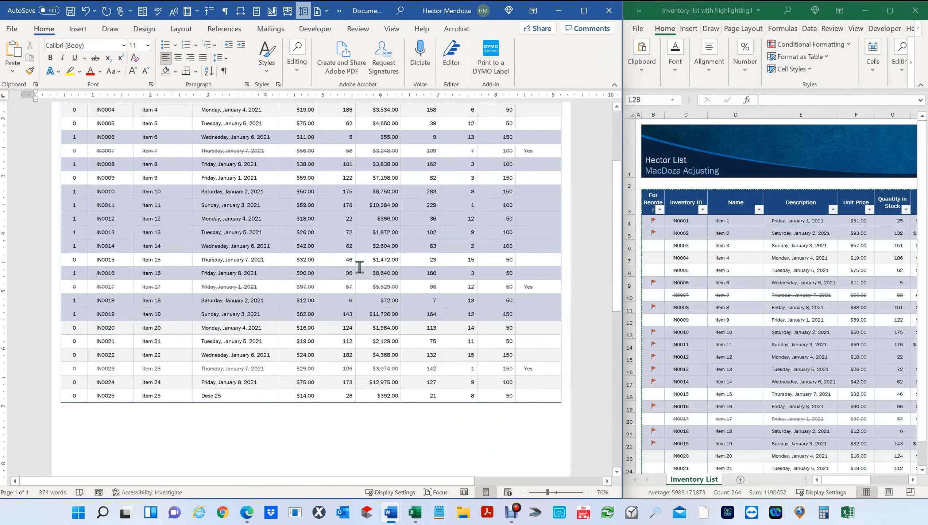
scroll(359, 267, "up", 1, "ctrl")
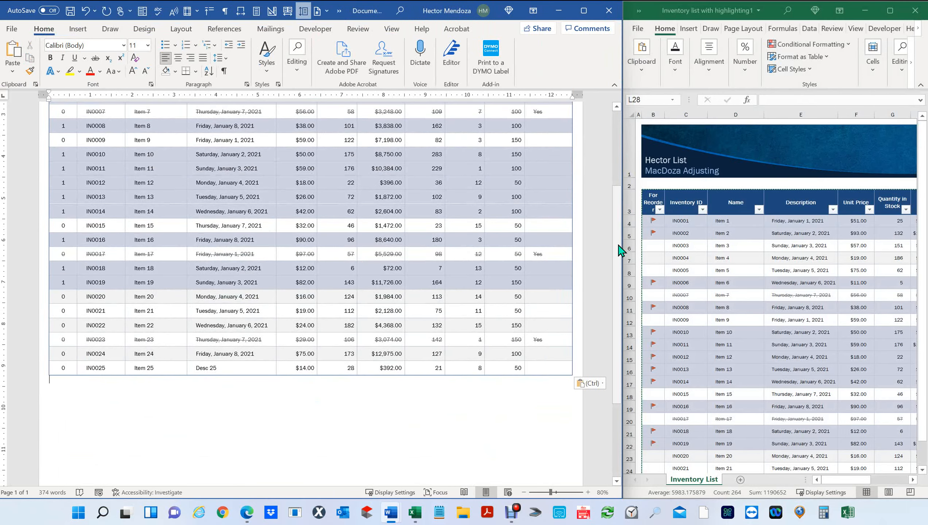
left_click_drag(618, 222, 489, 225)
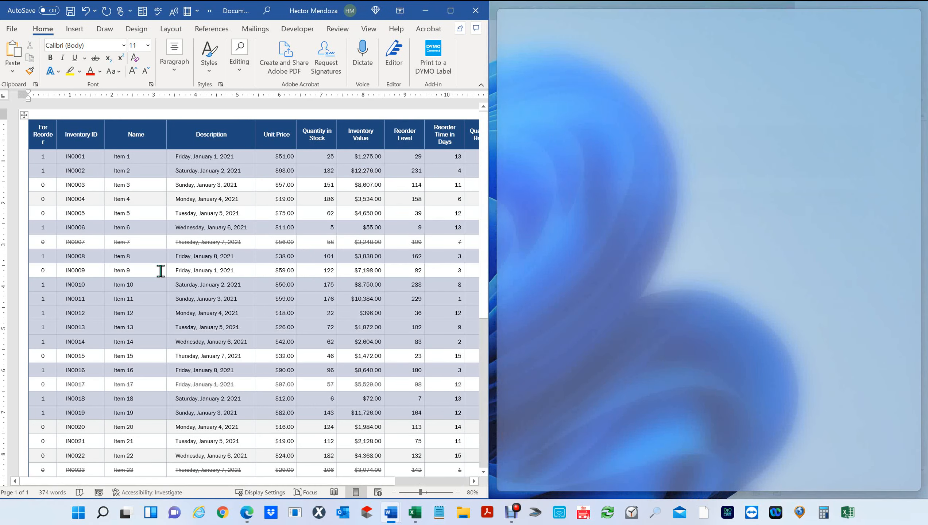
left_click(165, 270)
scroll(165, 270, "down", 2, "ctrl")
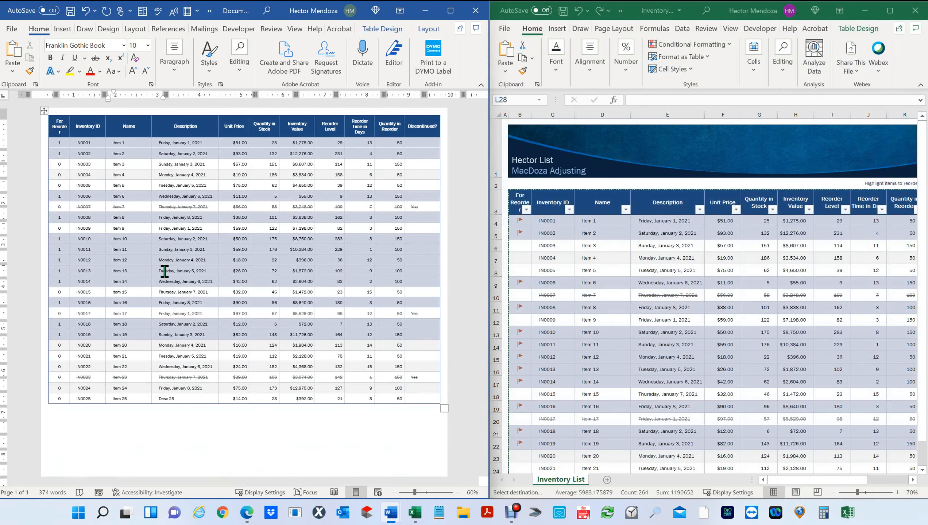
scroll(165, 272, "up", 1, "ctrl")
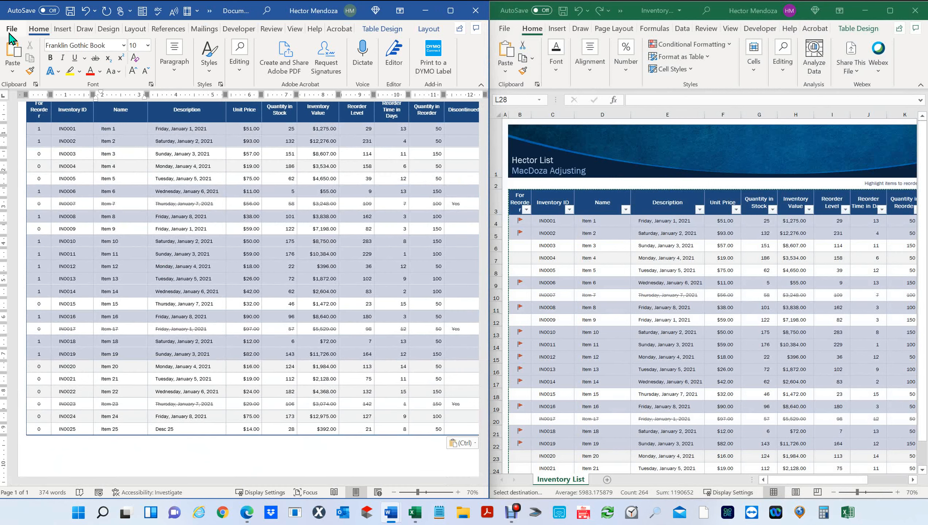
Save the Word document to the Desktop as For Reorder
left_click(12, 30)
left_click(34, 178)
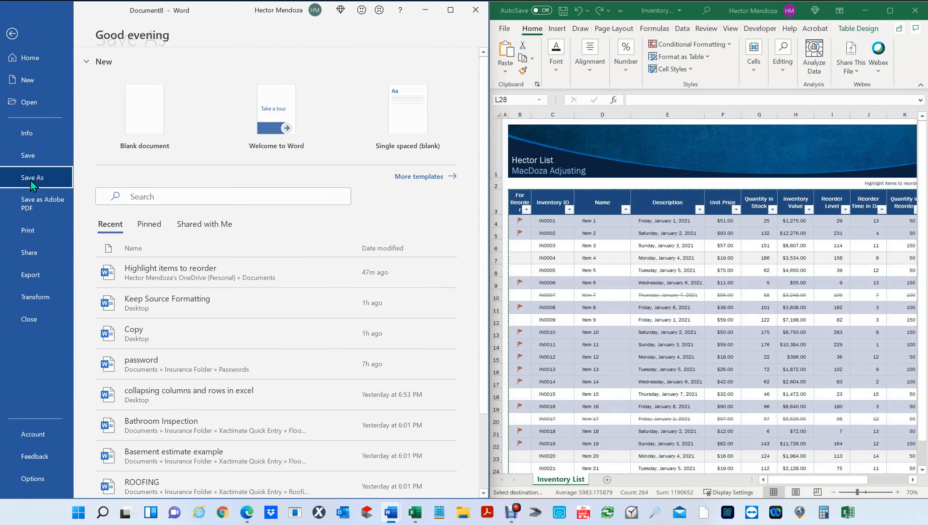
left_click(123, 220)
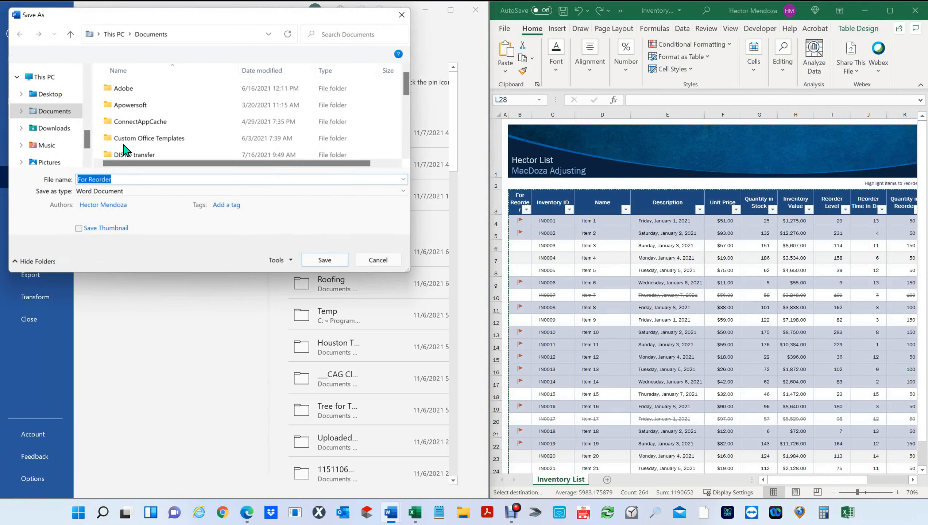
left_click_drag(84, 140, 83, 59)
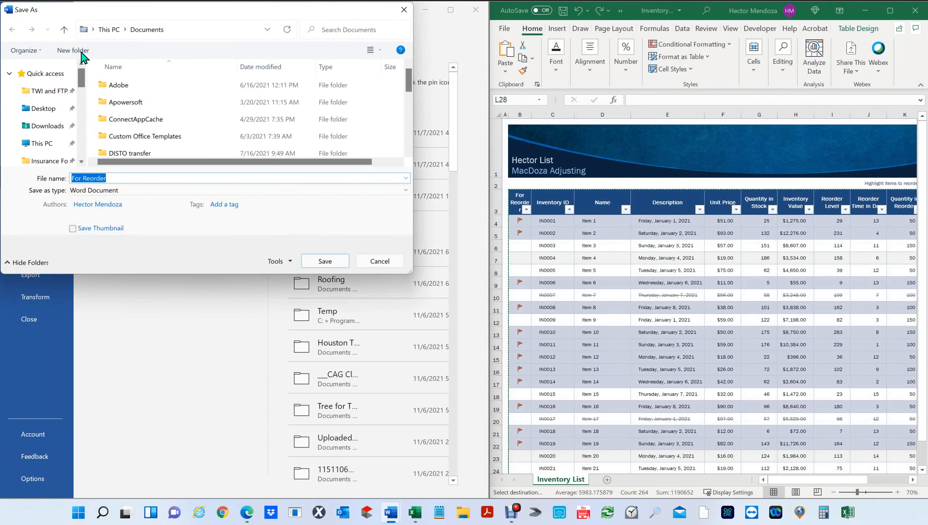
left_click(46, 111)
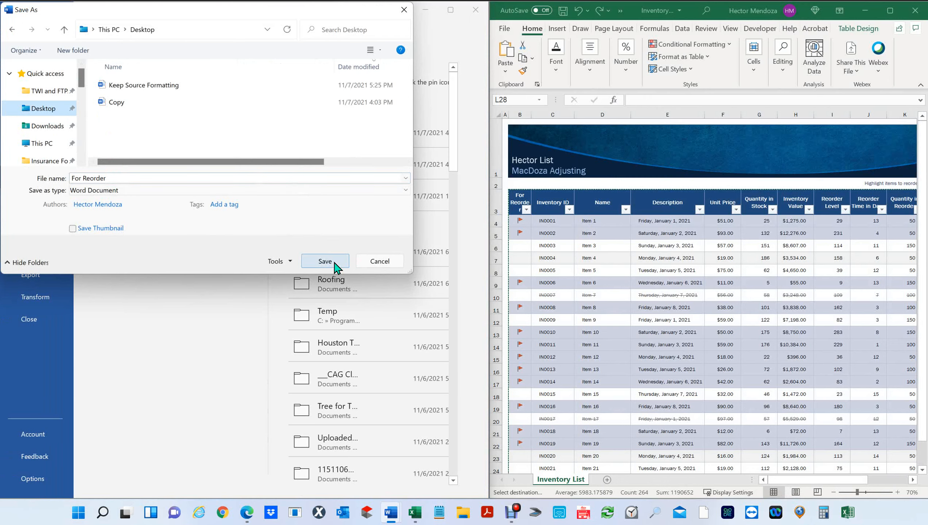
left_click(333, 266)
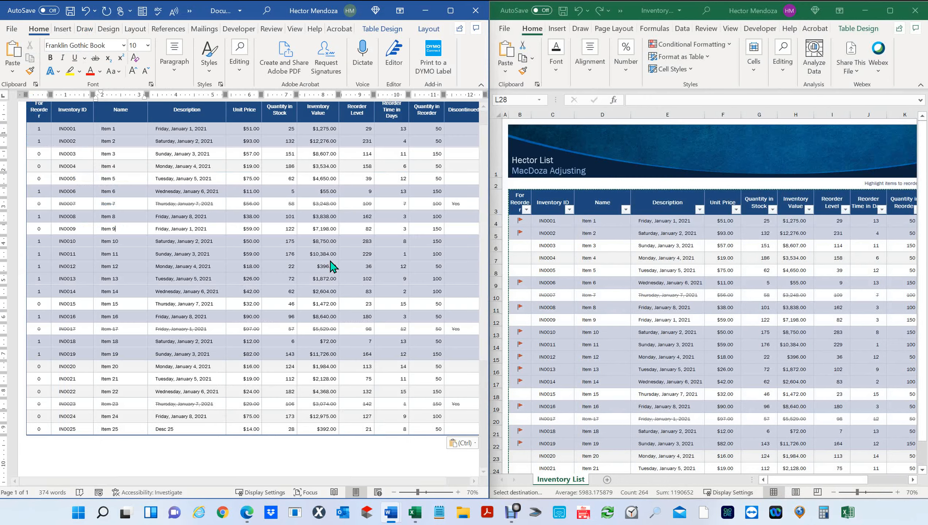
scroll(332, 265, "up", 1)
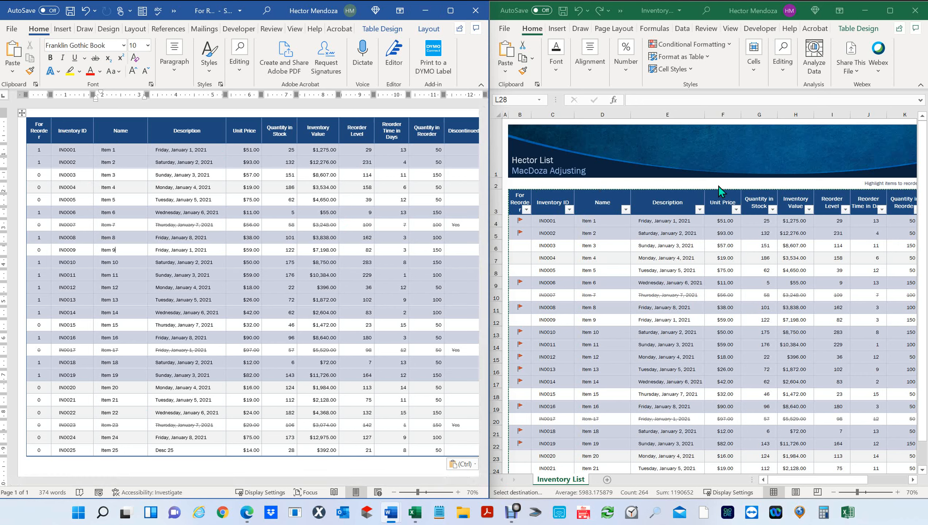
left_click(683, 209)
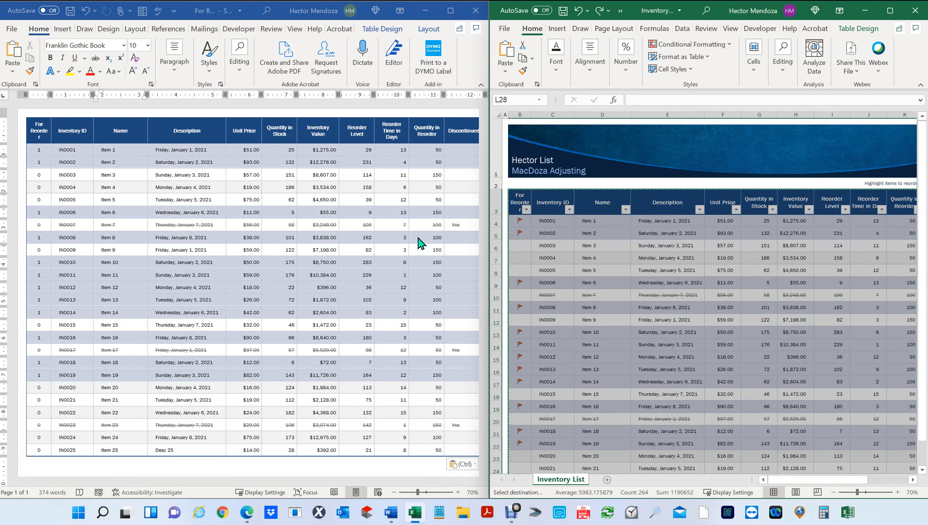
left_click(678, 265)
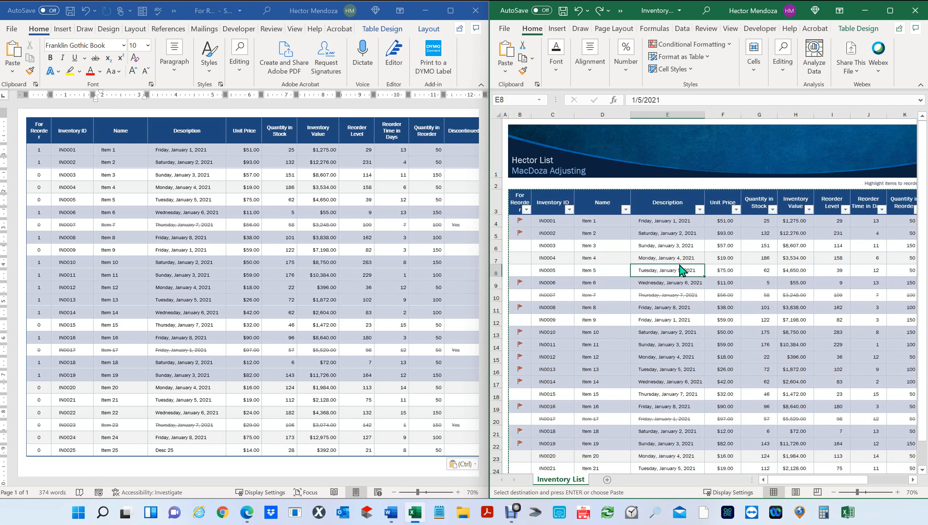
left_click(241, 269)
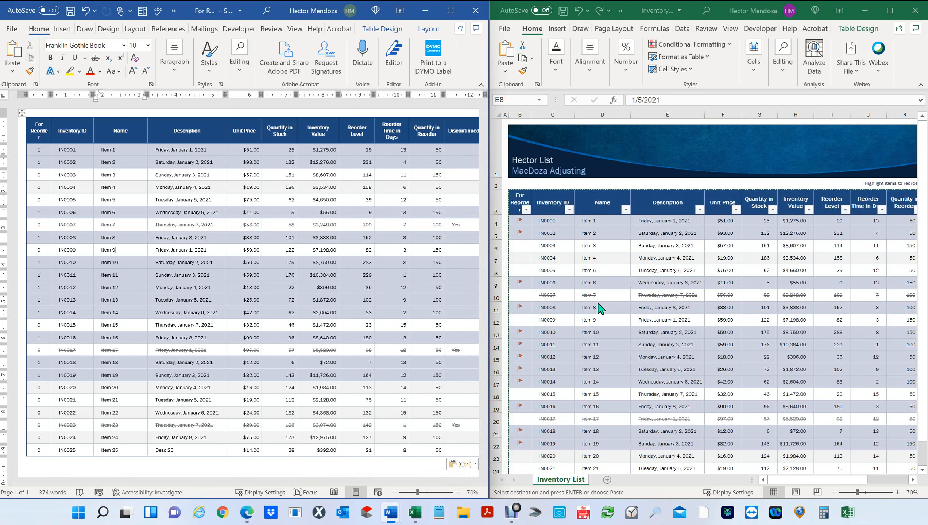
Filter the Excel Description column to January 01, 2021, keeping Desc 25, and undo the filter
left_click(699, 210)
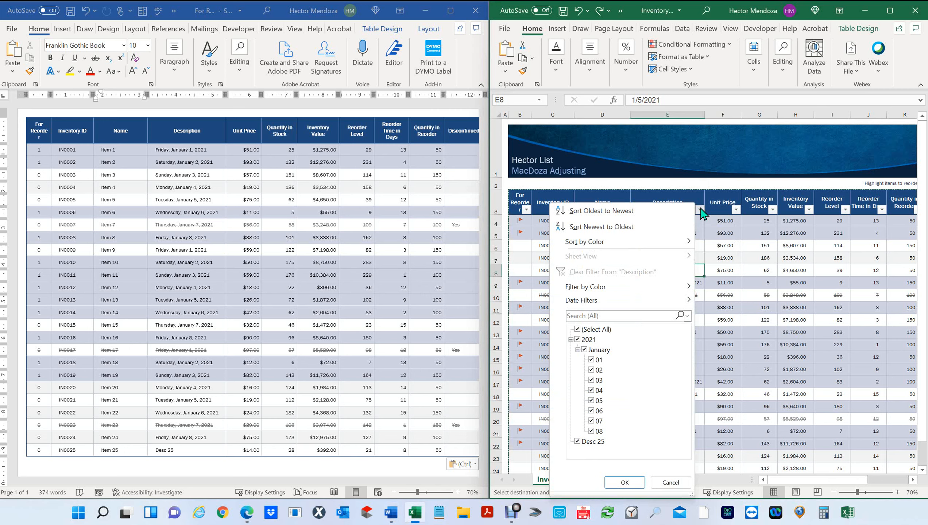
left_click(585, 350)
left_click(592, 361)
left_click(625, 483)
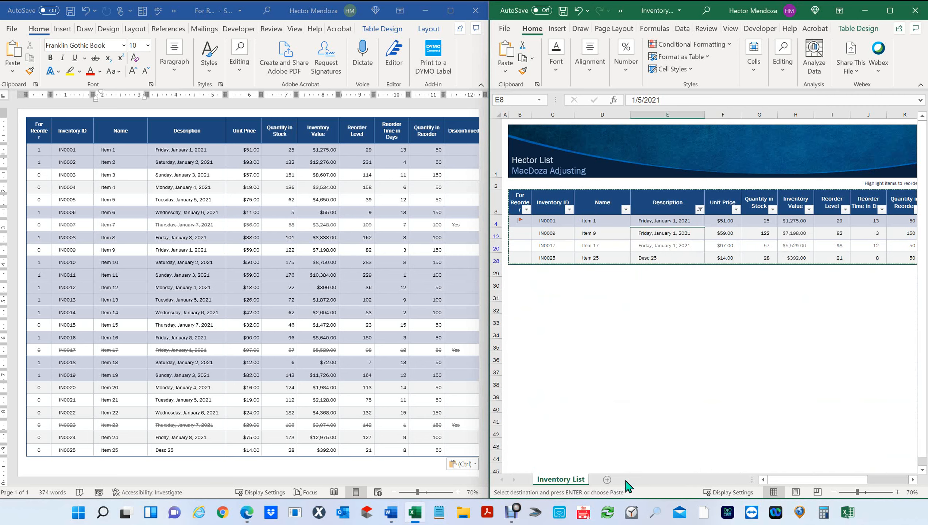
left_click_drag(736, 301, 736, 311)
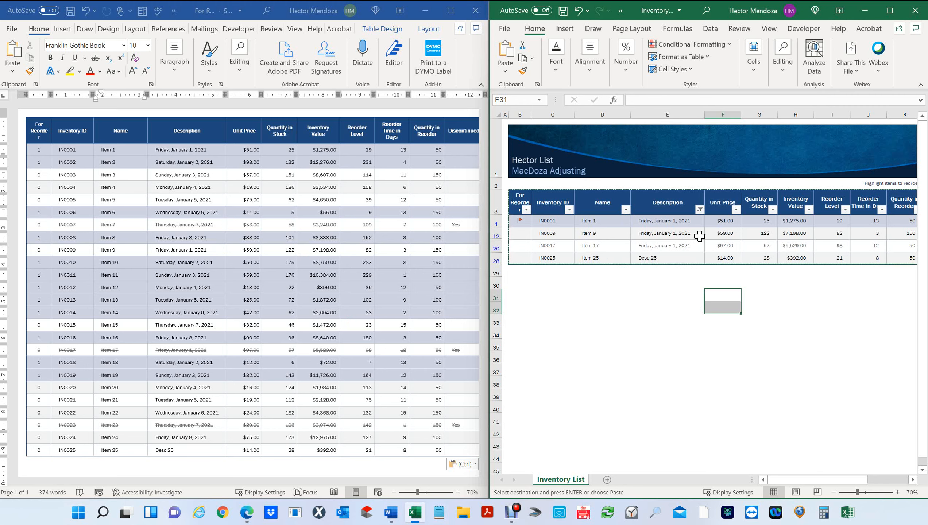
left_click(695, 246)
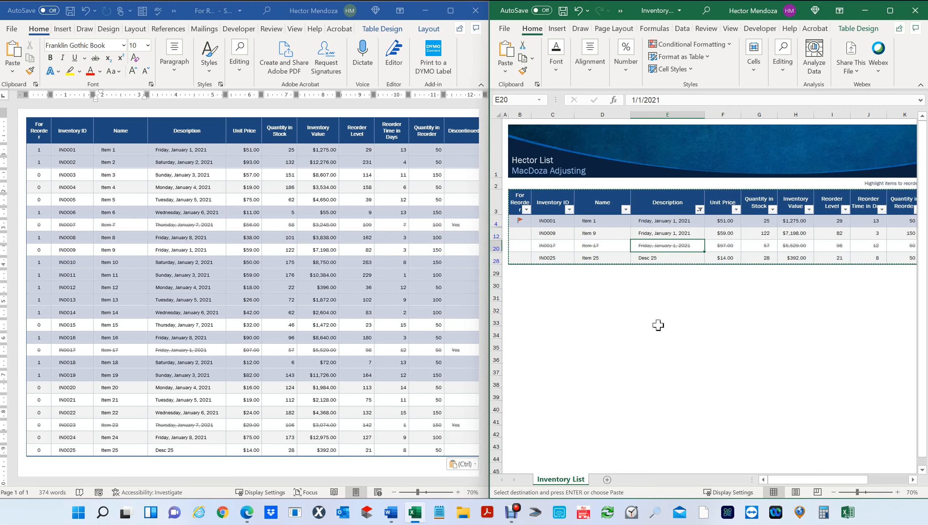
left_click(625, 319)
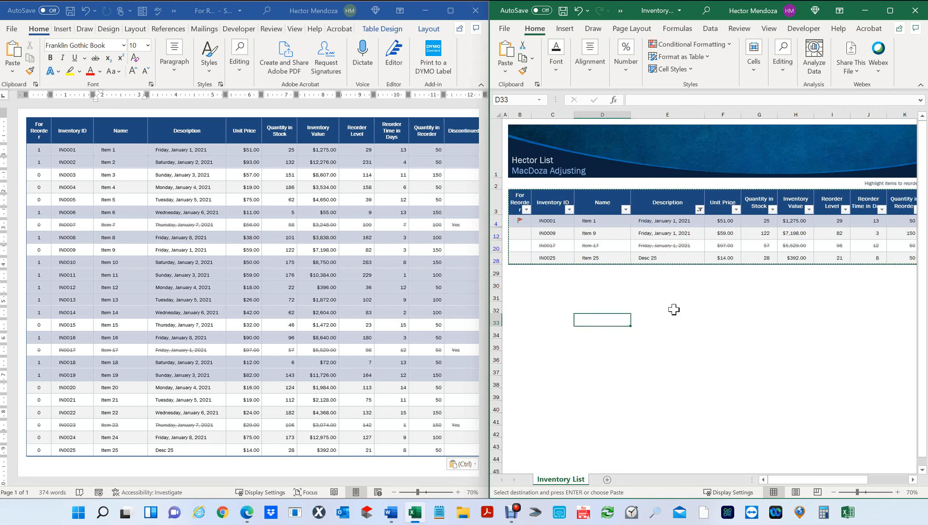
left_click(675, 318)
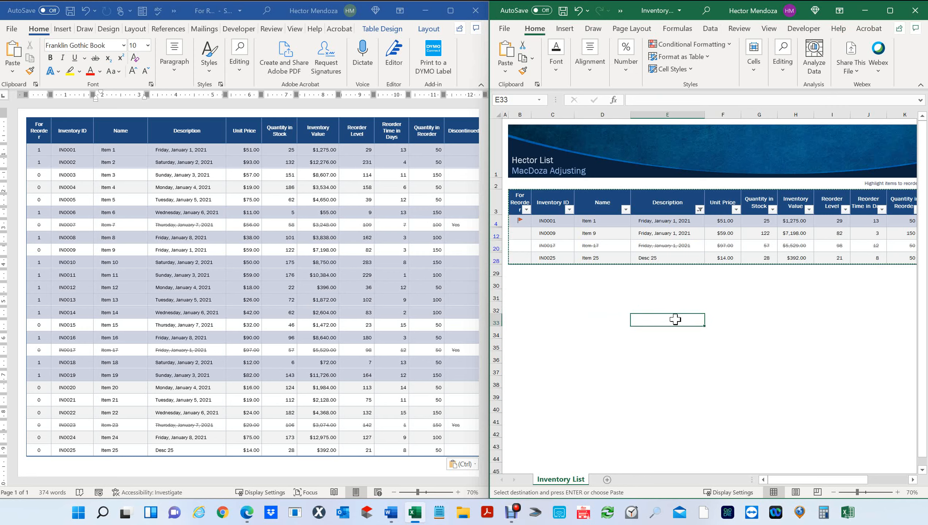
key("ctrl+z")
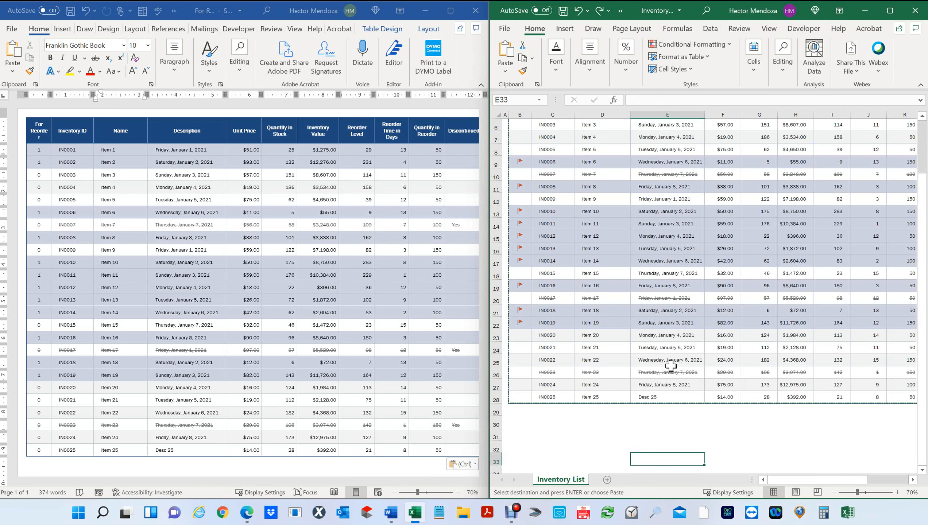
scroll(675, 388, "up", 1)
scroll(678, 393, "down", 1)
Select the entire contents of the Word document and delete the pasted inventory table
left_click(308, 364)
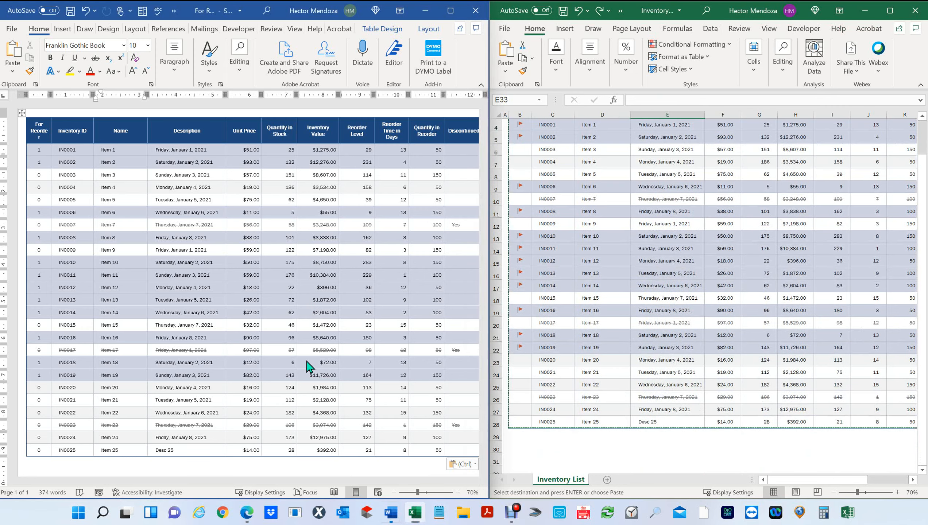
key("ctrl+a")
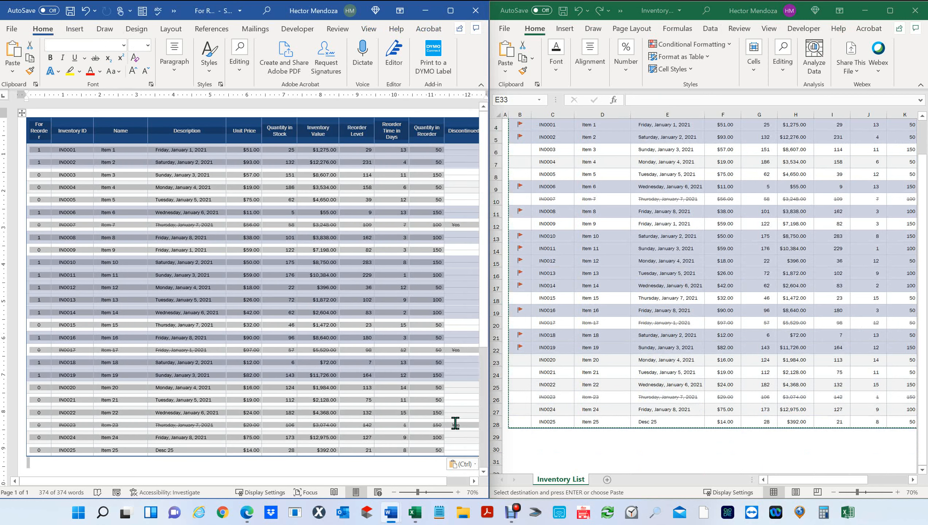
left_click(521, 447)
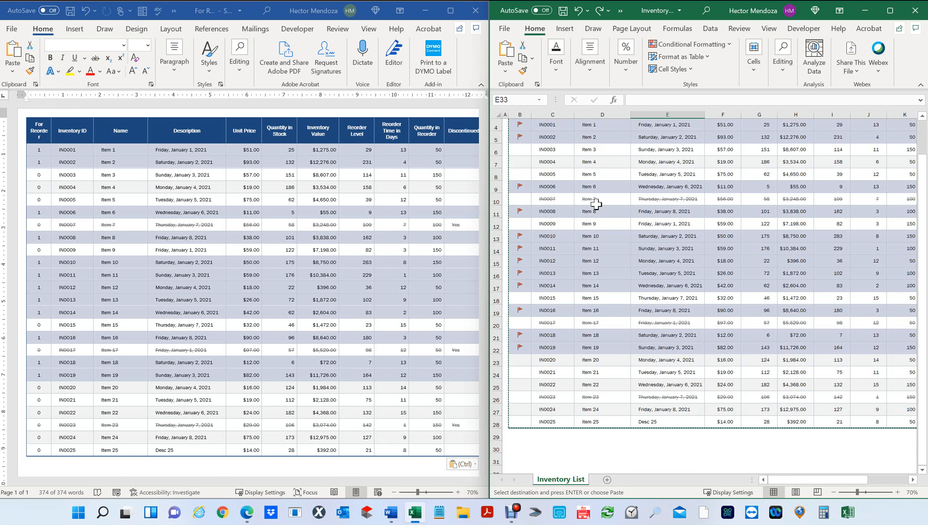
scroll(595, 205, "up", 2)
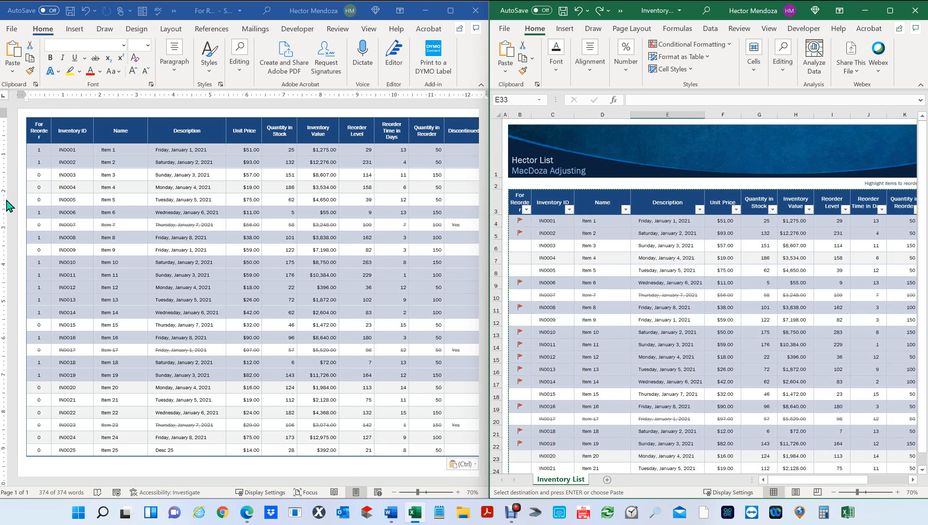
left_click(42, 165)
key("ctrl+a")
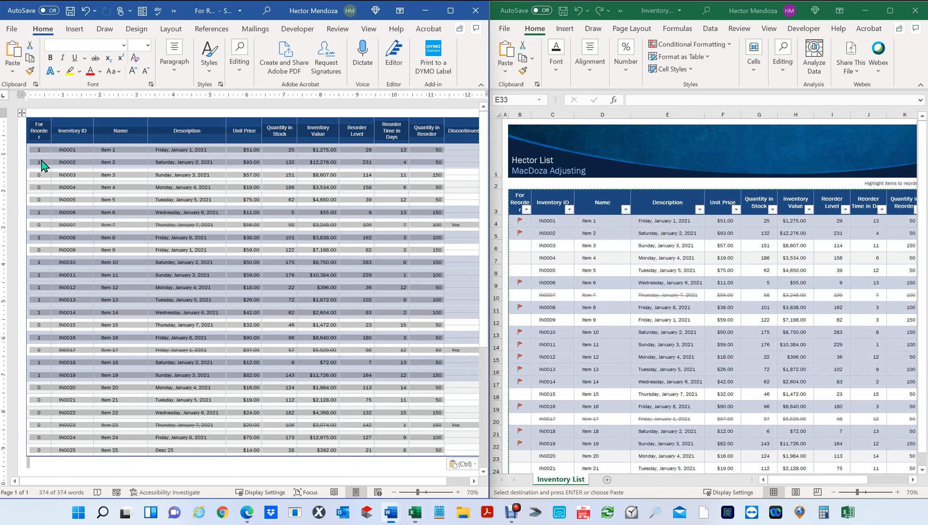
left_click(41, 161)
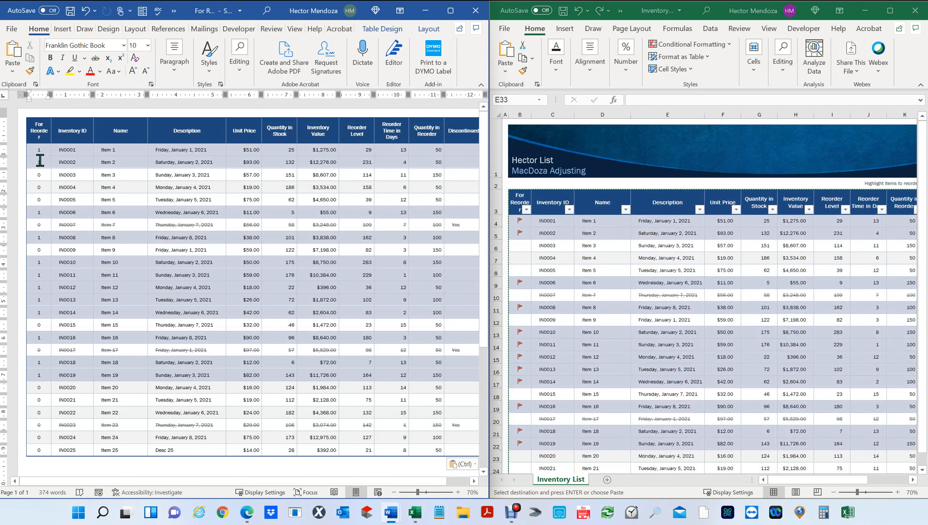
left_click(39, 161)
left_click(314, 468)
key("ctrl+a")
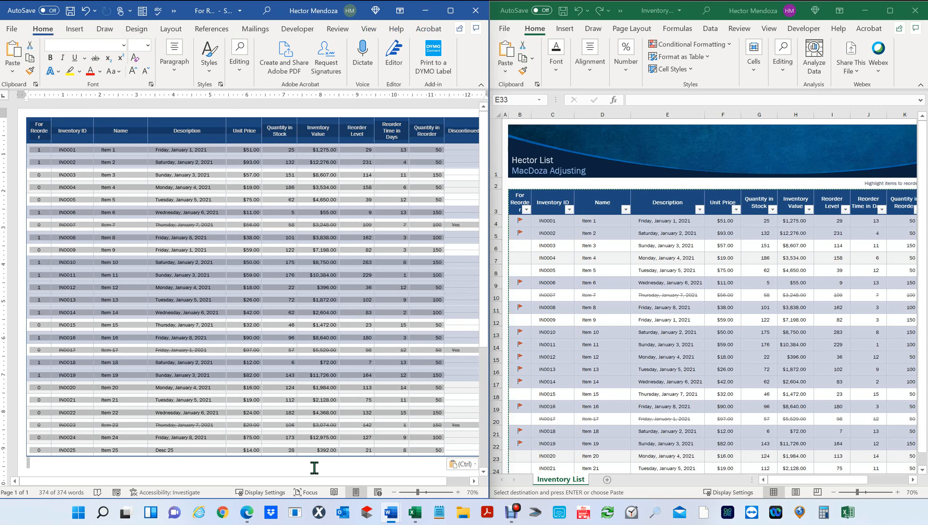
key("Delete")
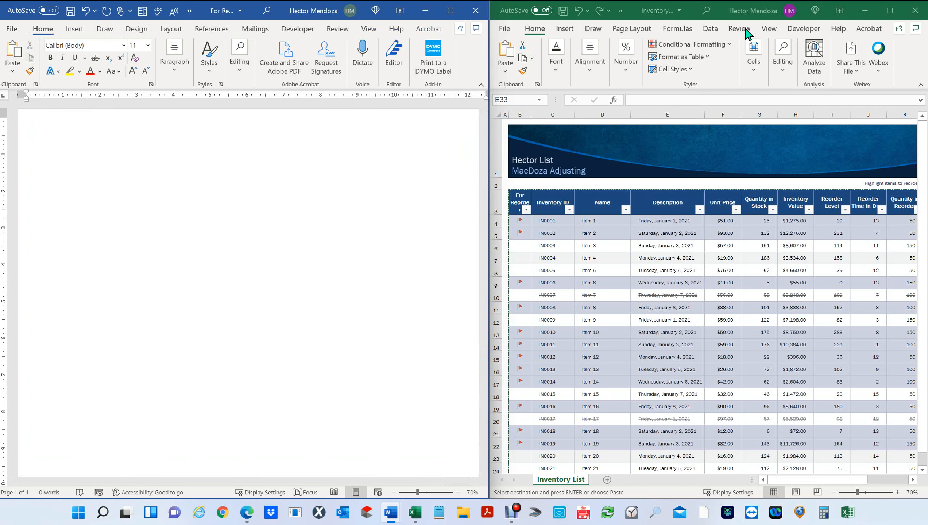
Try to paste the previously copied inventory table into the blank Word document with Use Destination Styles
left_click(696, 16)
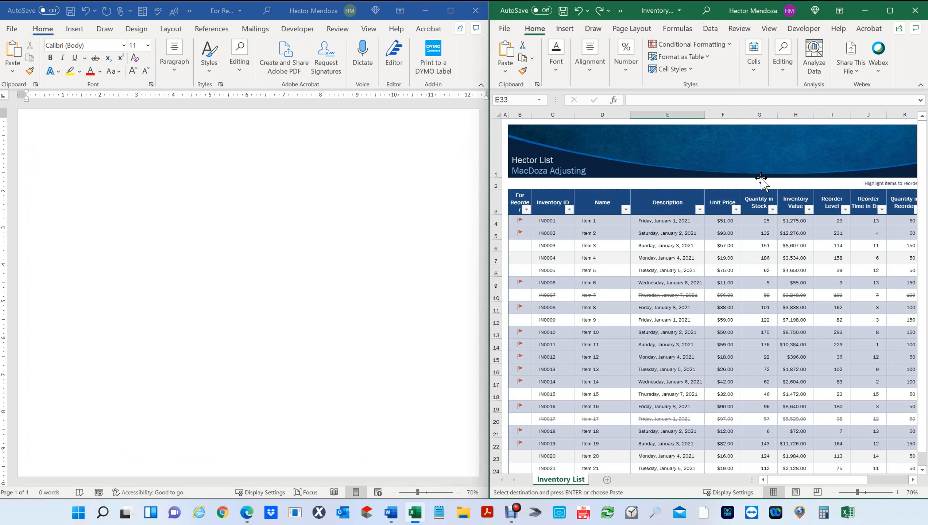
left_click(43, 124)
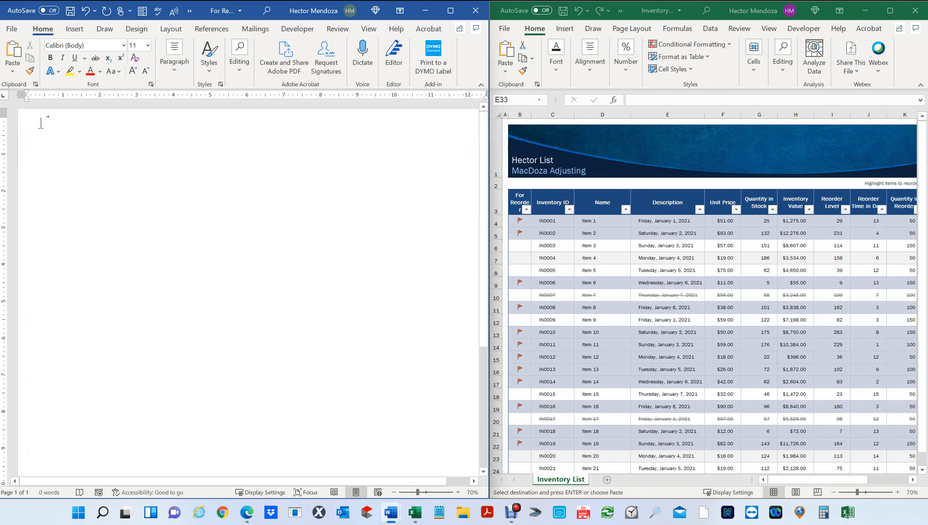
right_click(41, 124)
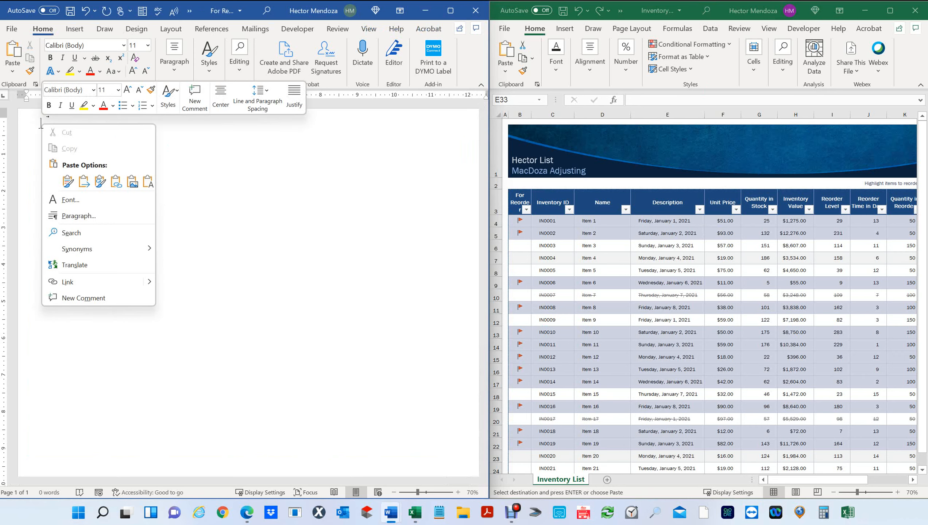
left_click(37, 123)
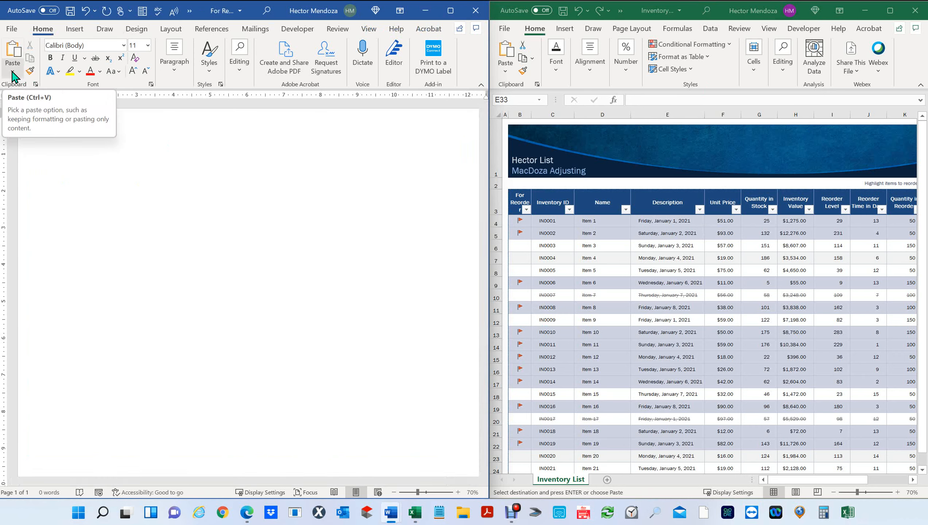
left_click(12, 72)
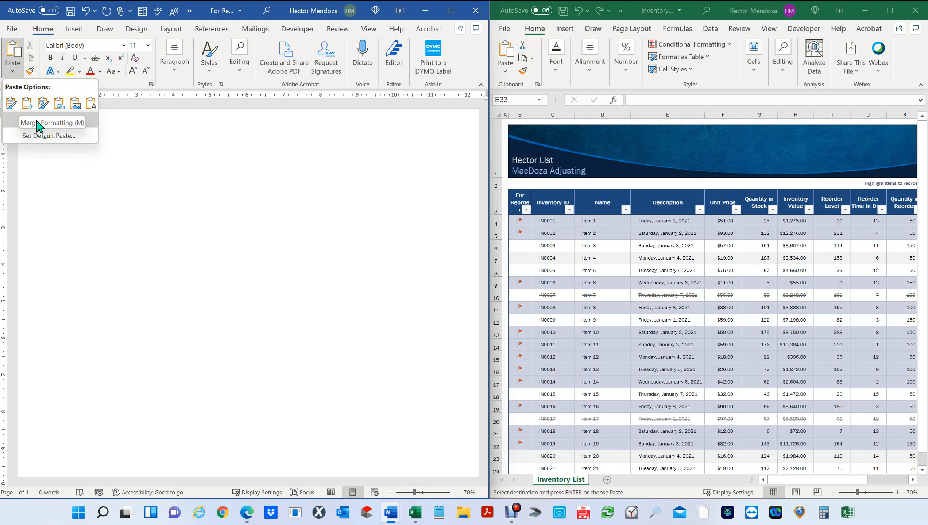
left_click(192, 173)
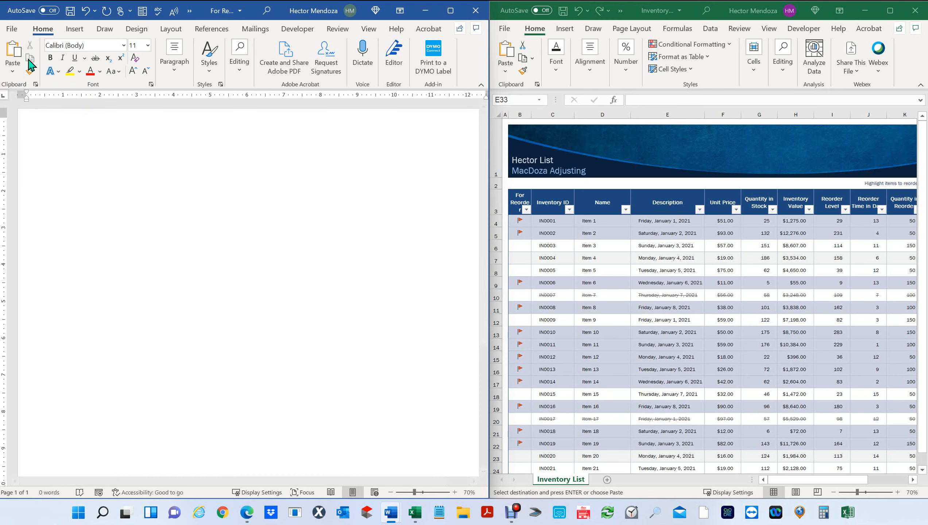
left_click(12, 72)
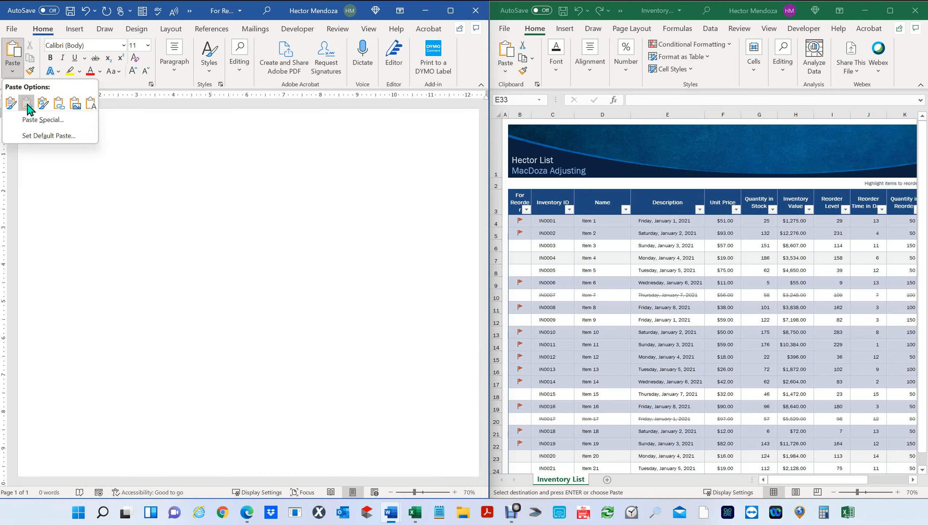
left_click(27, 100)
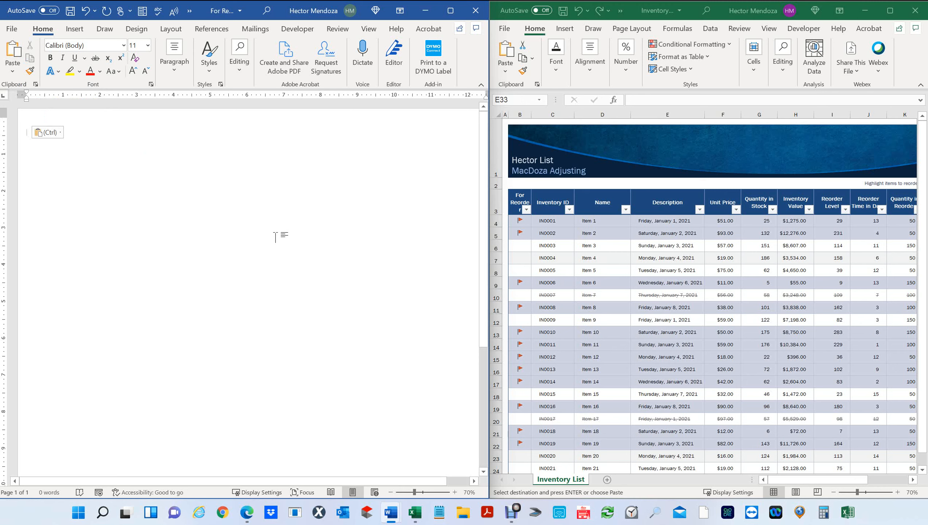
Copy the inventory table from the For Reorder header through the last row and paste it into Word with Use Destination Styles
left_click(655, 239)
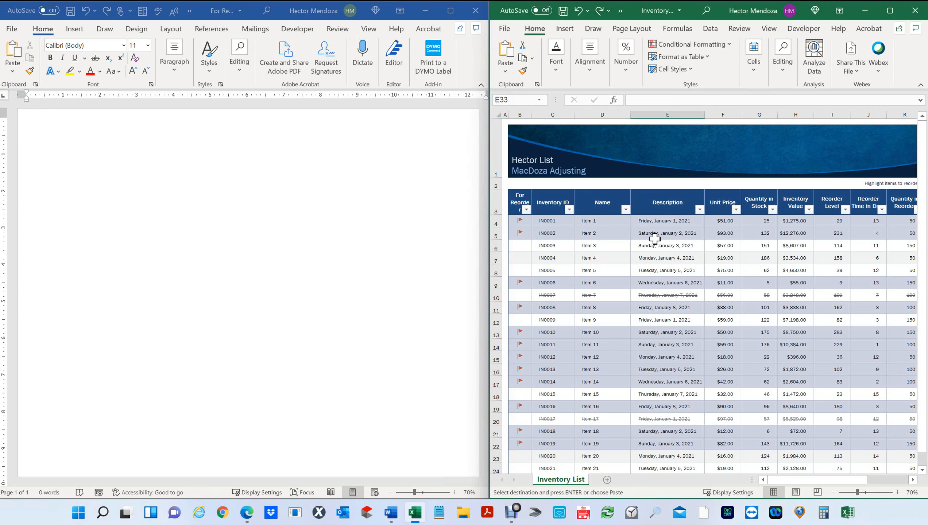
left_click(520, 199)
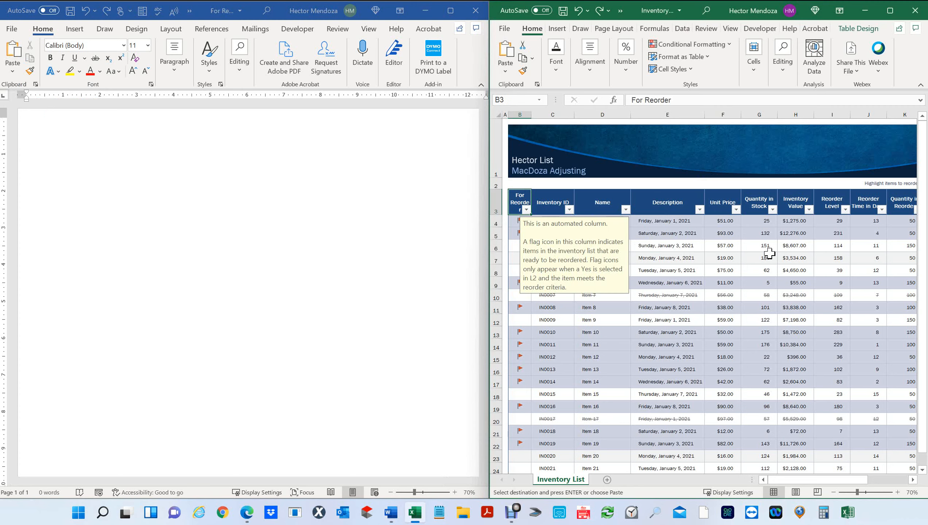
scroll(770, 253, "down", 2)
left_click(751, 342, "shift")
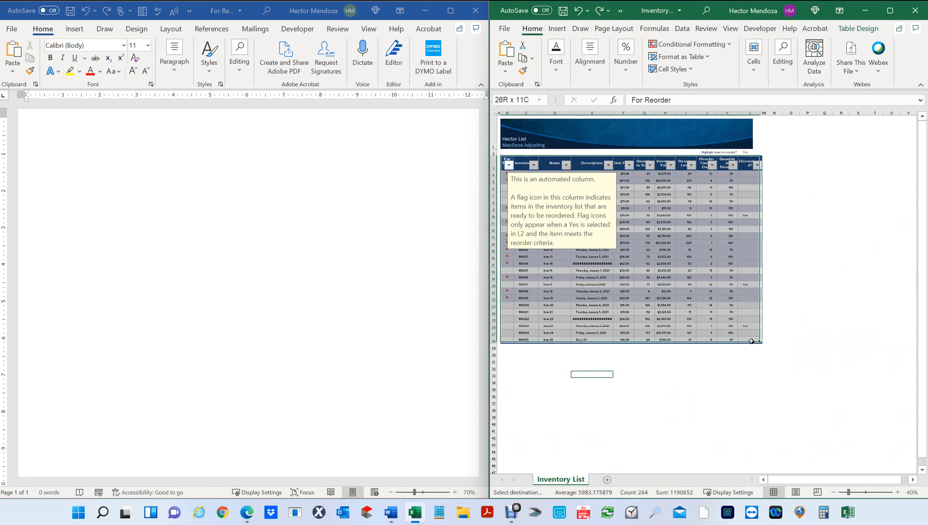
key("ctrl+c")
left_click(33, 132)
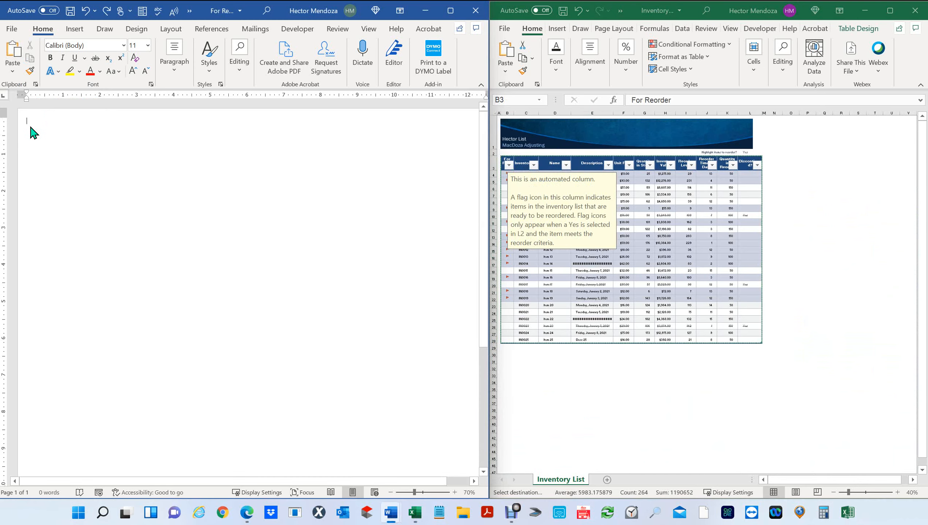
right_click(30, 126)
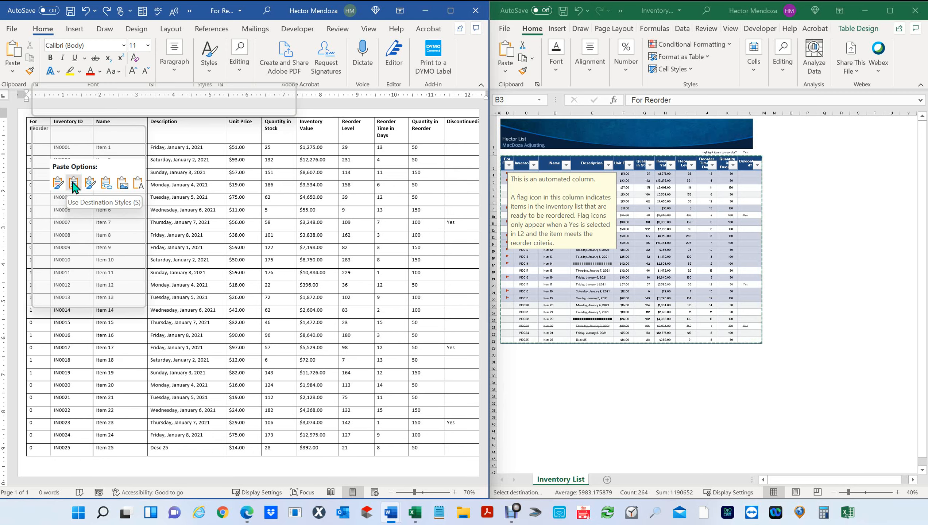
left_click(74, 184)
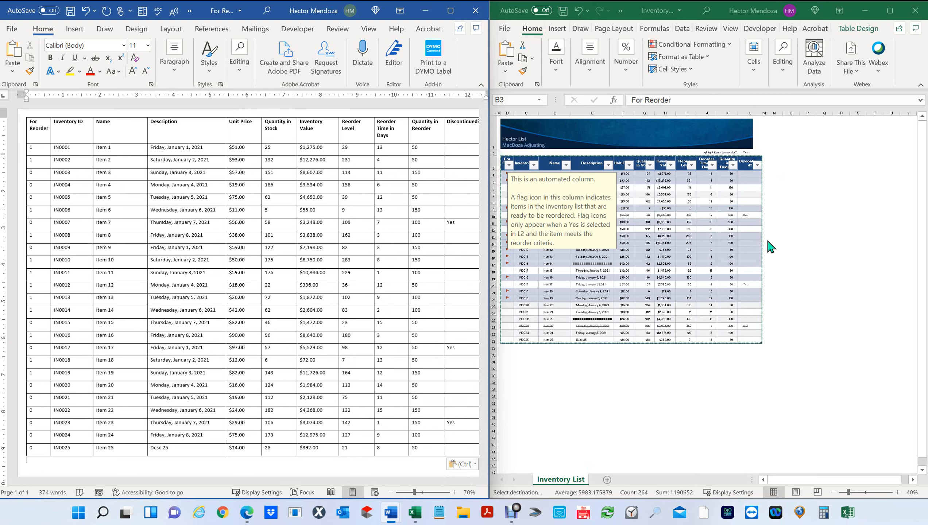
Undo the table paste in Word and set the blank document's font to Aharoni
left_click(685, 202)
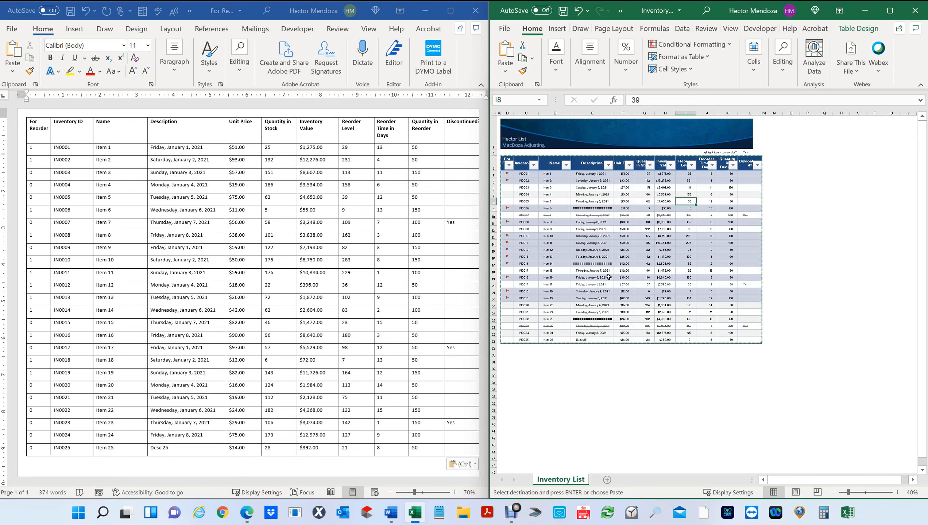
scroll(609, 277, "up", 1)
scroll(608, 277, "up", 1)
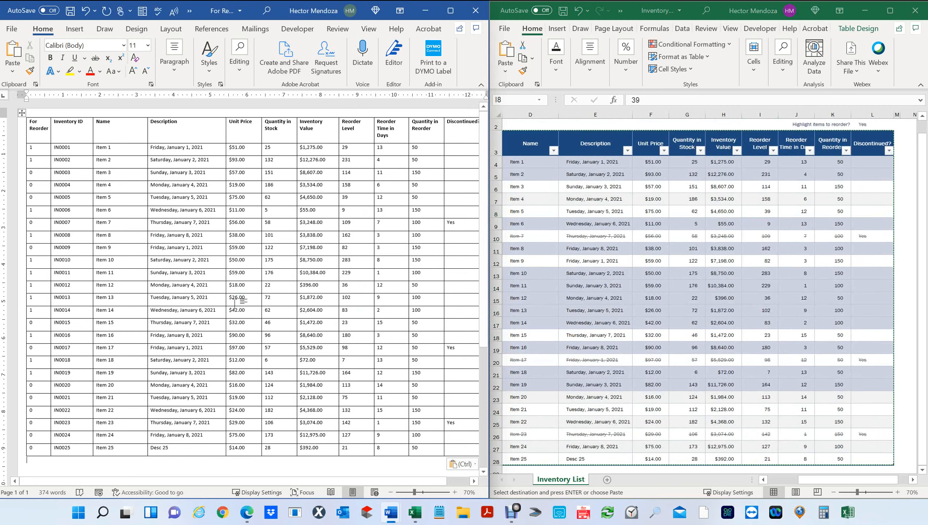
key("ctrl+z")
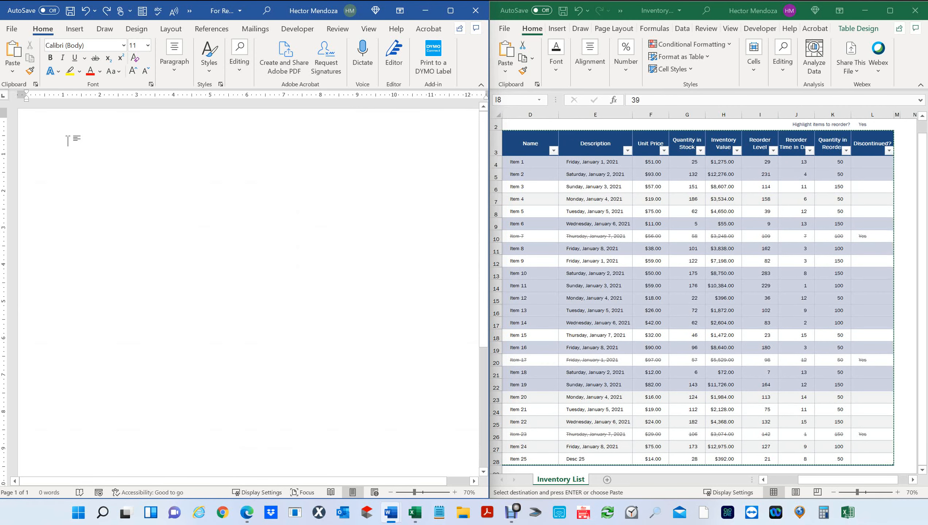
left_click(123, 45)
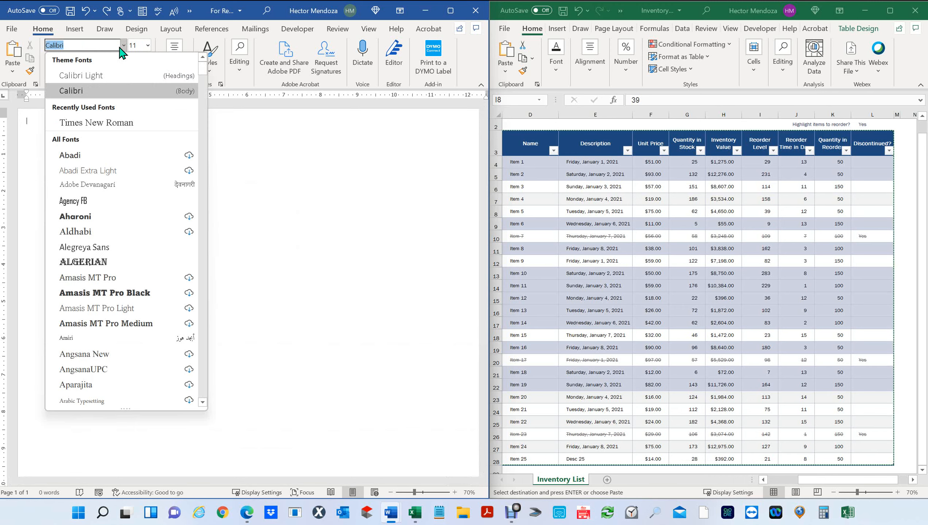
left_click(80, 221)
Copy cell I8 from Excel, try pasting it into Word with Use Destination Styles, and undo the paste
left_click(656, 310)
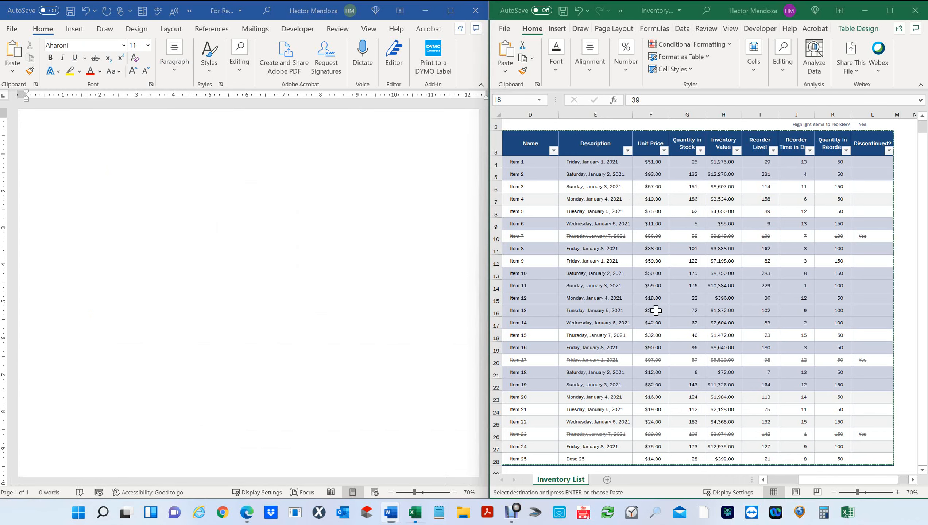
key("ctrl+c")
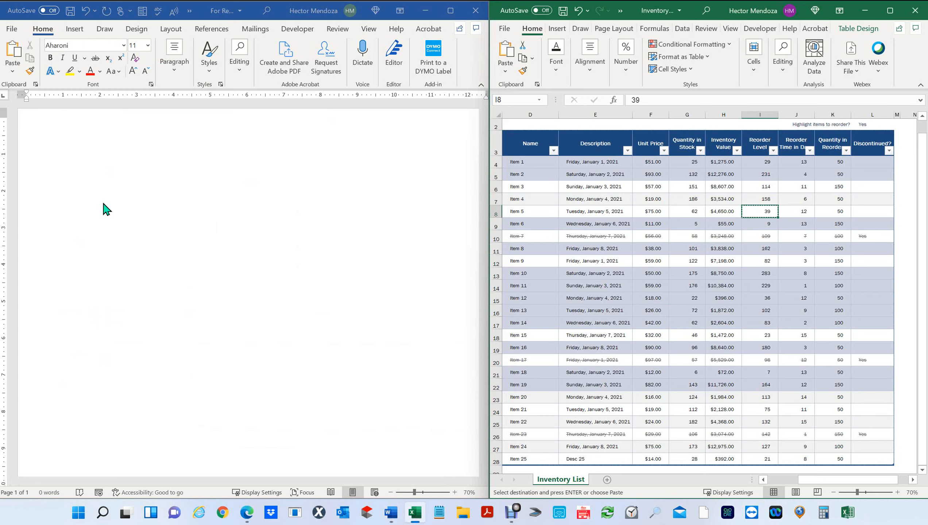
left_click(33, 143)
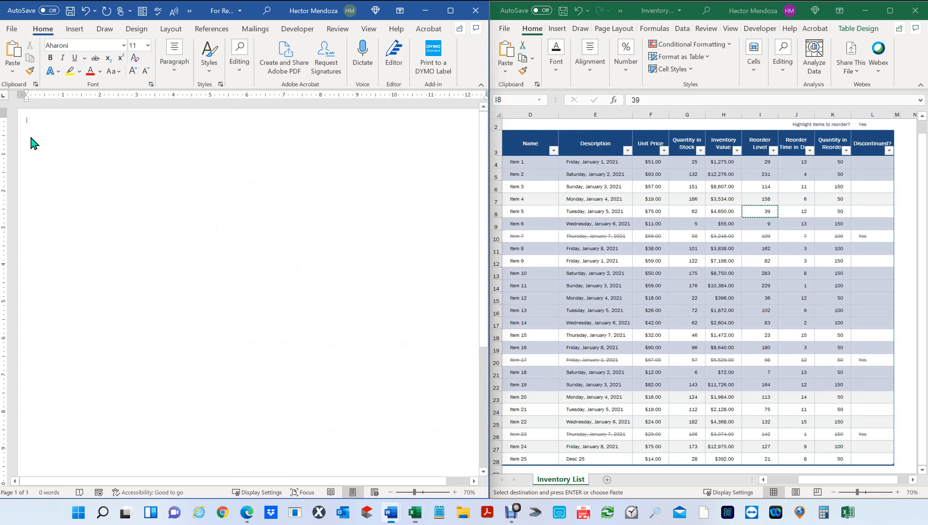
left_click(12, 71)
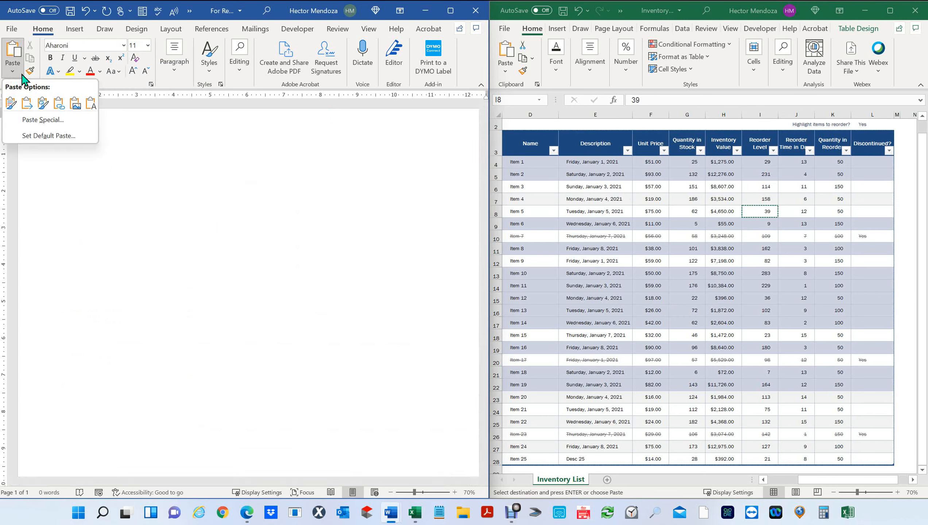
left_click(28, 103)
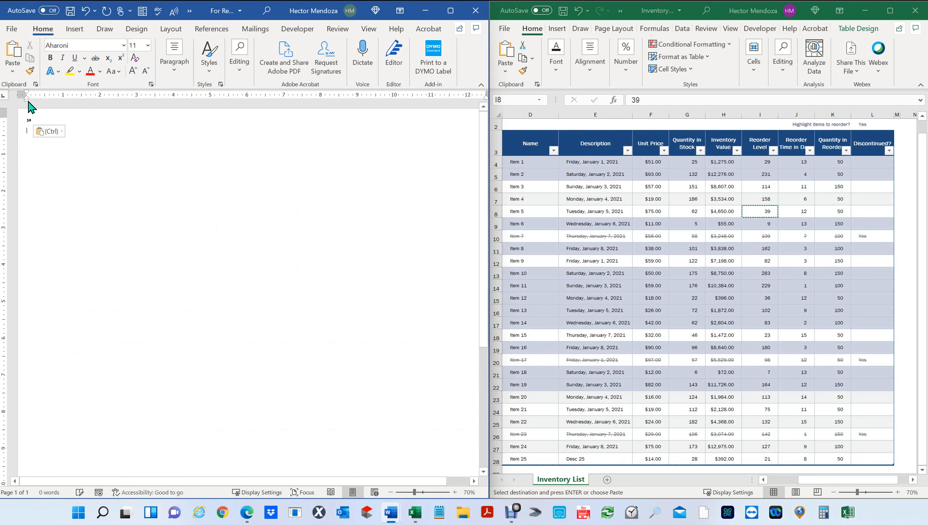
key("ctrl+z")
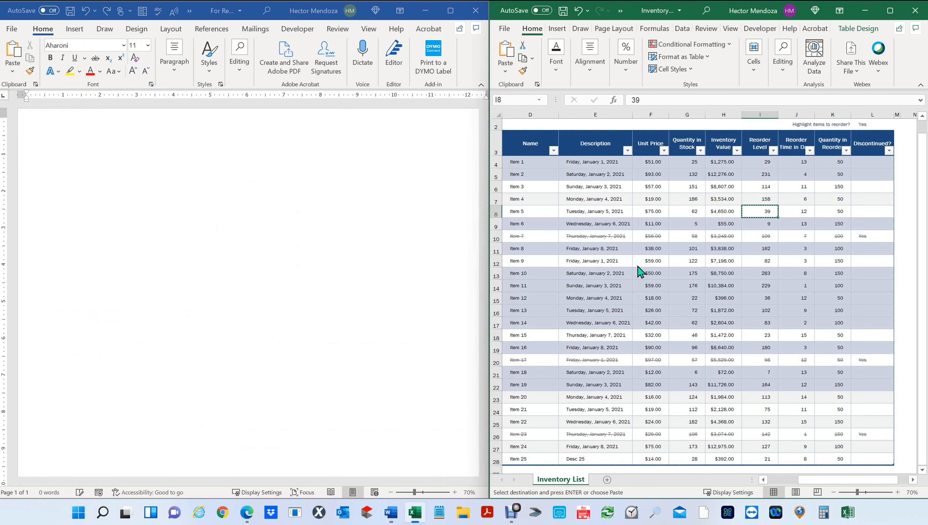
Copy the entire inventory table including its header row from Excel and paste it into Word with Use Destination Styles
left_click(879, 458)
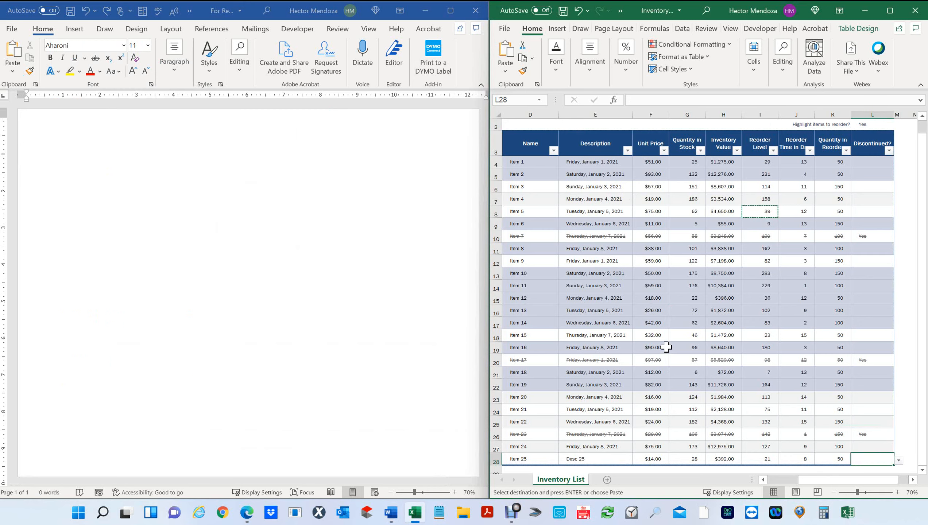
key("ctrl+a")
key("ctrl+a")
key("ctrl+c")
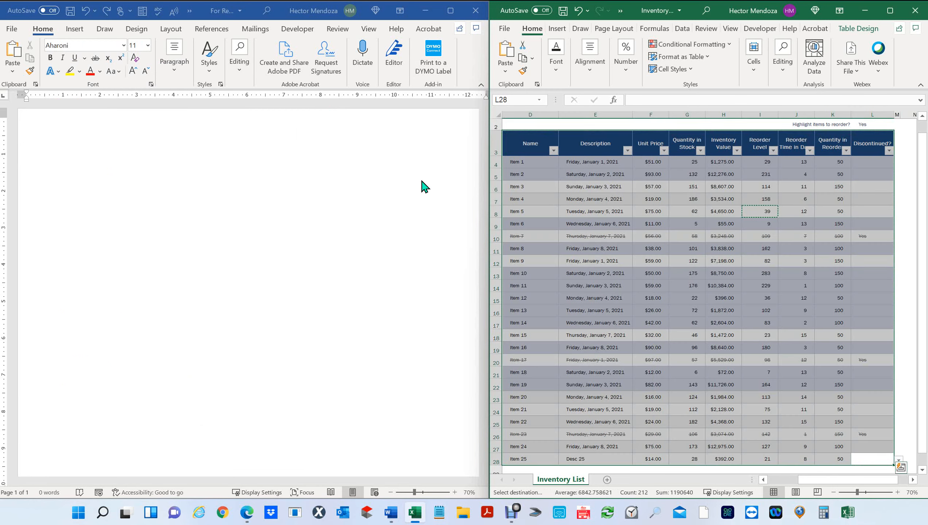
left_click(41, 135)
right_click(41, 135)
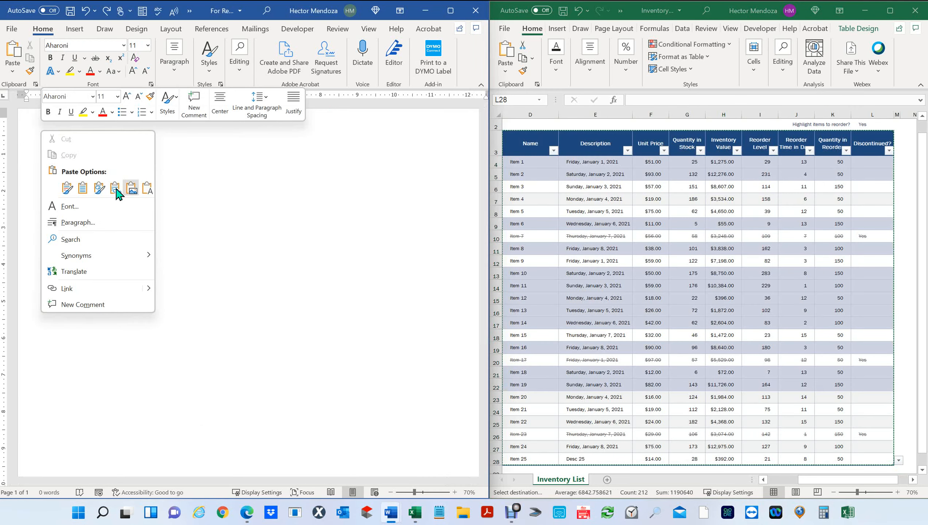
left_click(83, 188)
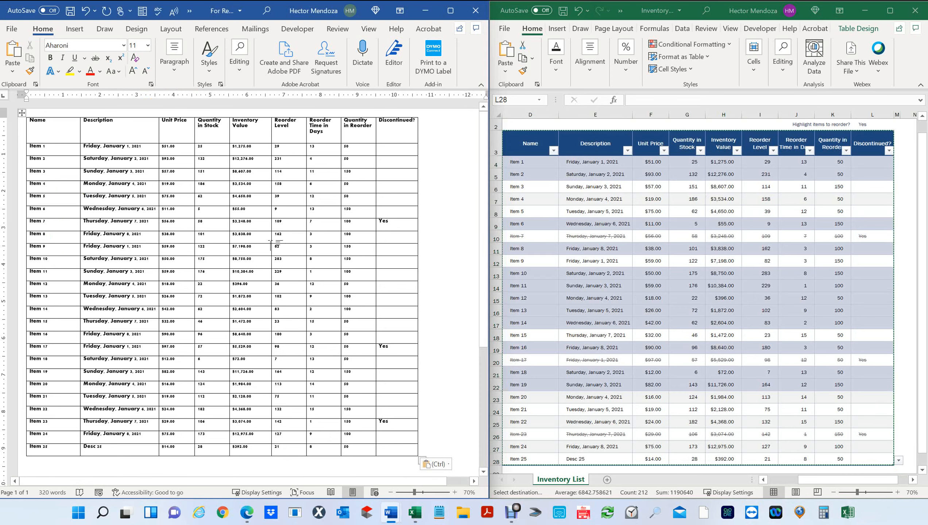
Undo the table paste in Word and set the blank document's font to Amasis MT Pro Black
left_click(199, 285)
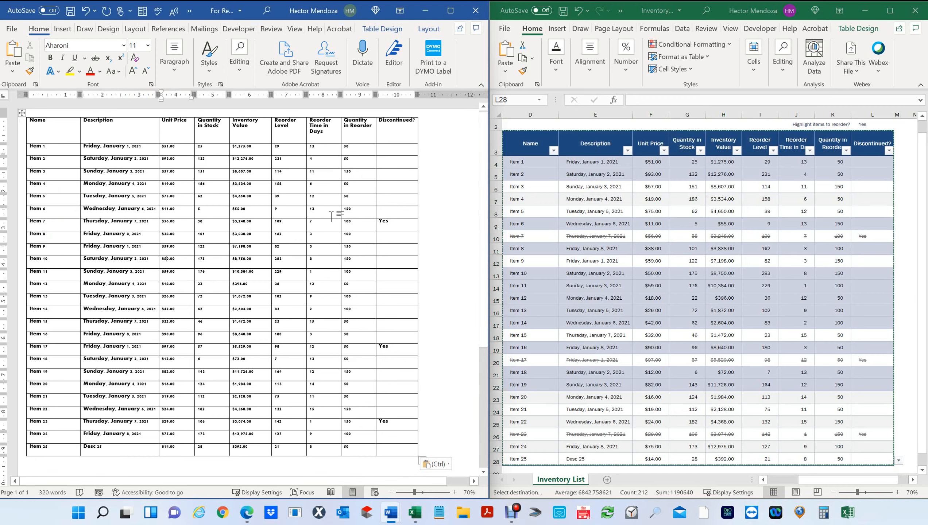
key("ctrl+z")
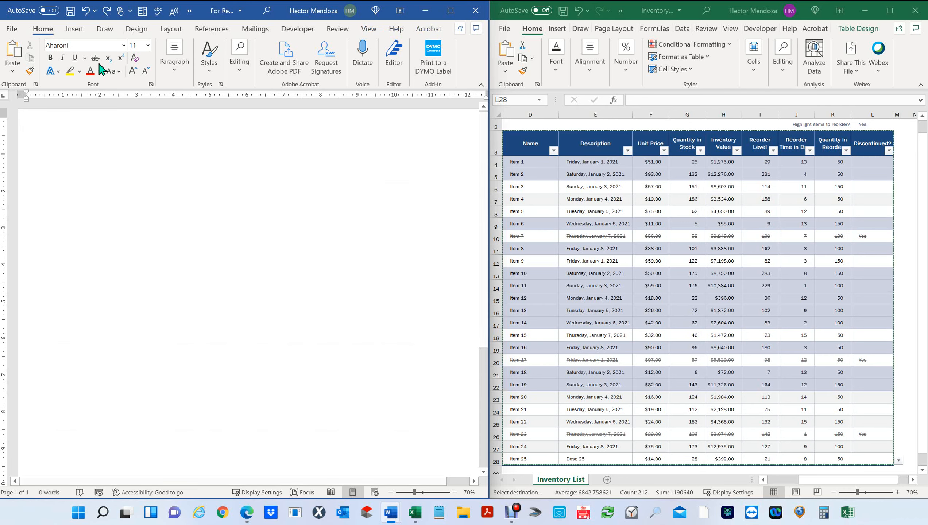
left_click(123, 46)
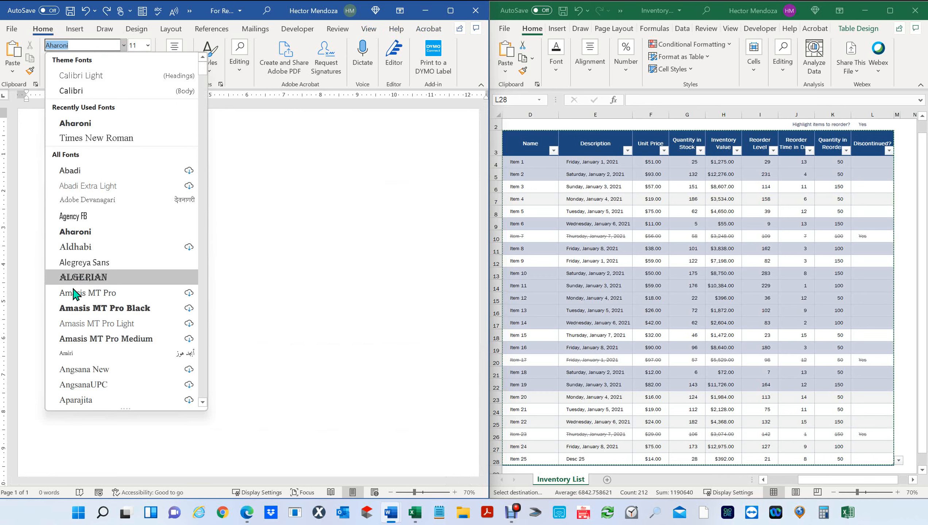
left_click(117, 313)
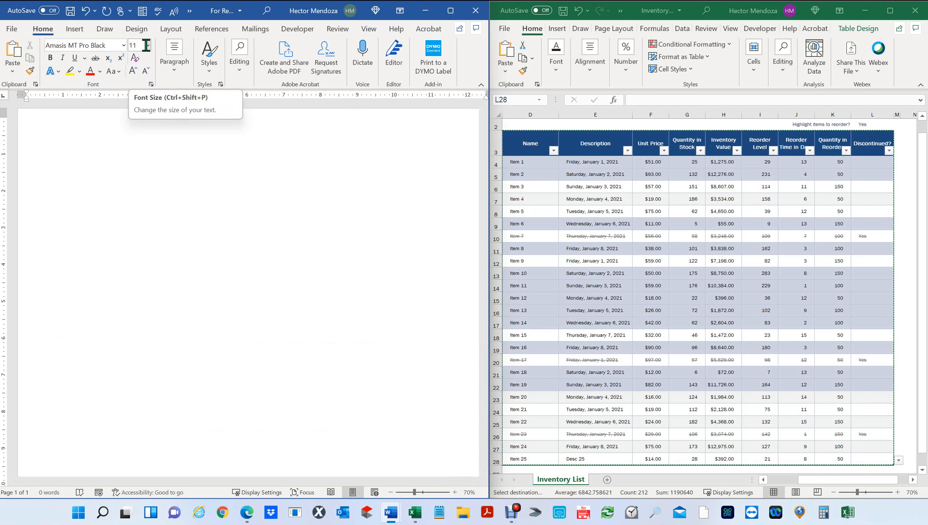
Paste the copied inventory table at the start of the blank Word document with Use Destination Styles
left_click(523, 152)
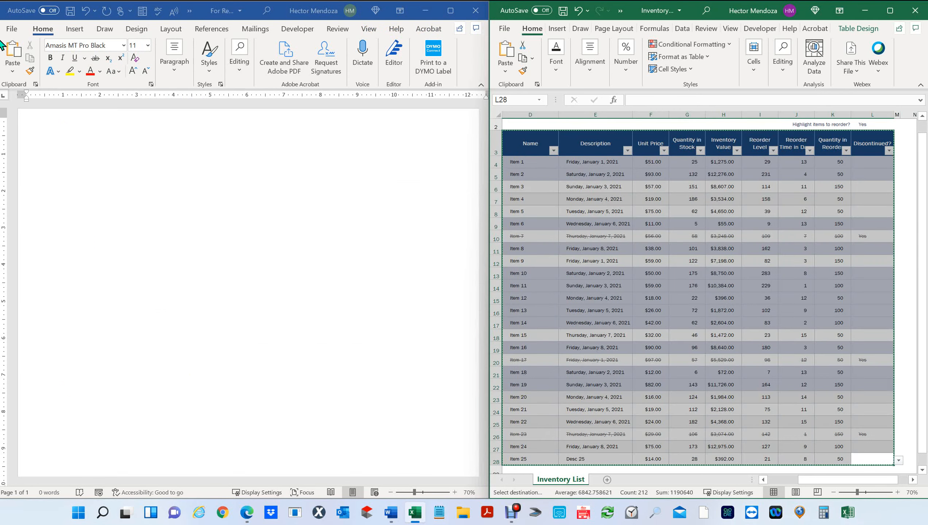
left_click(46, 132)
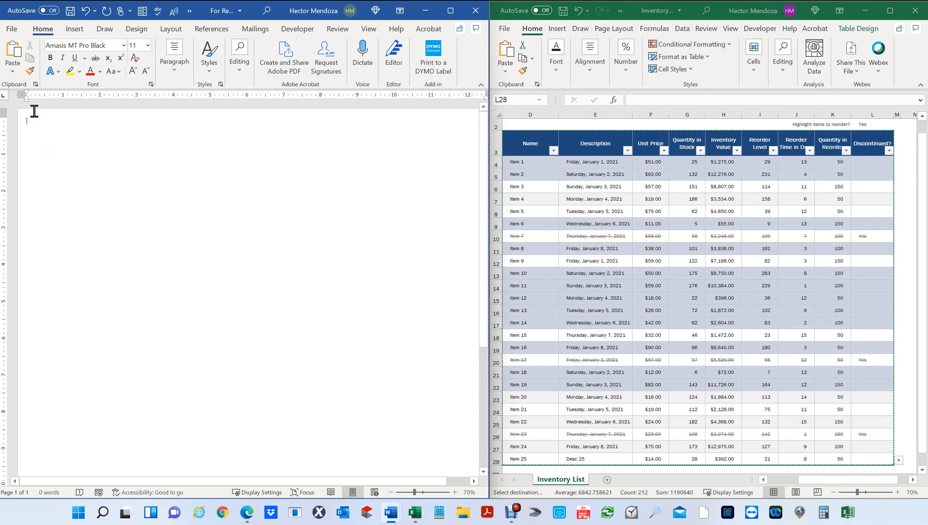
left_click(15, 69)
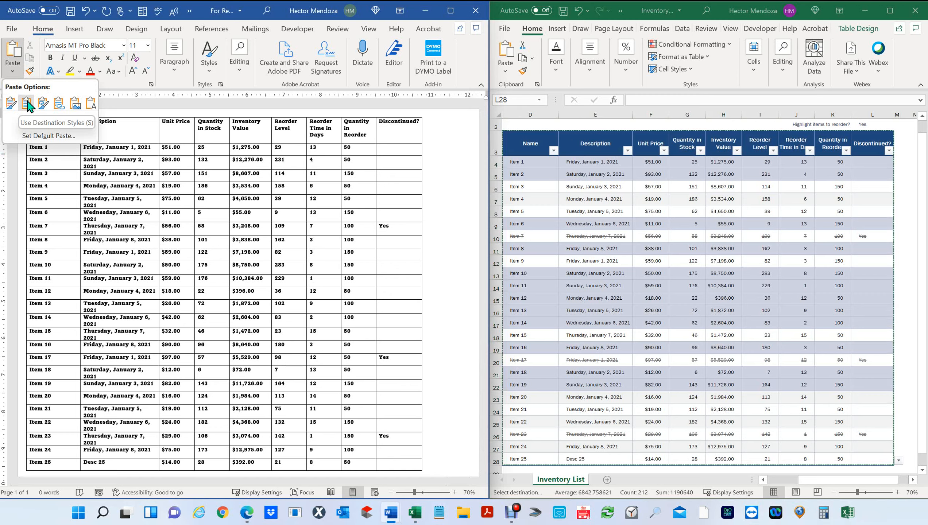
left_click(26, 104)
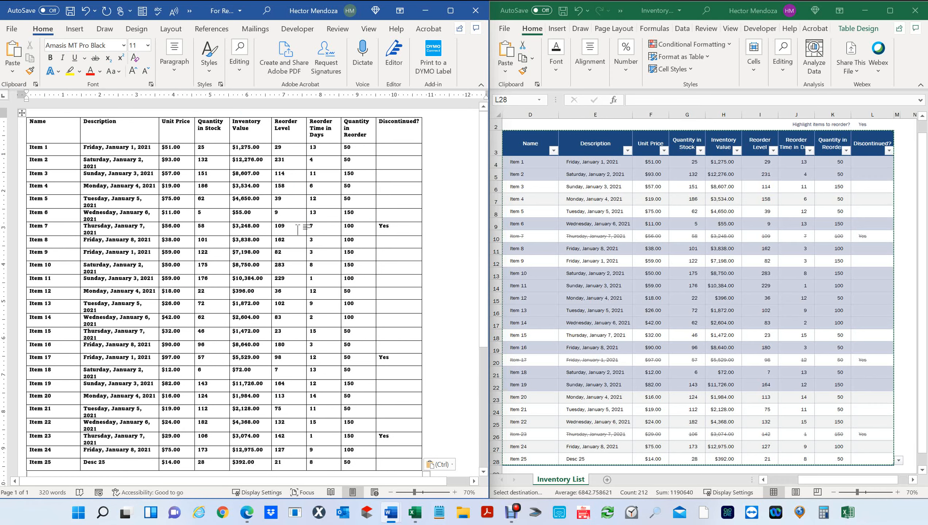
Widen the Description column of the pasted Word table so every date fits on one line
left_click(363, 239)
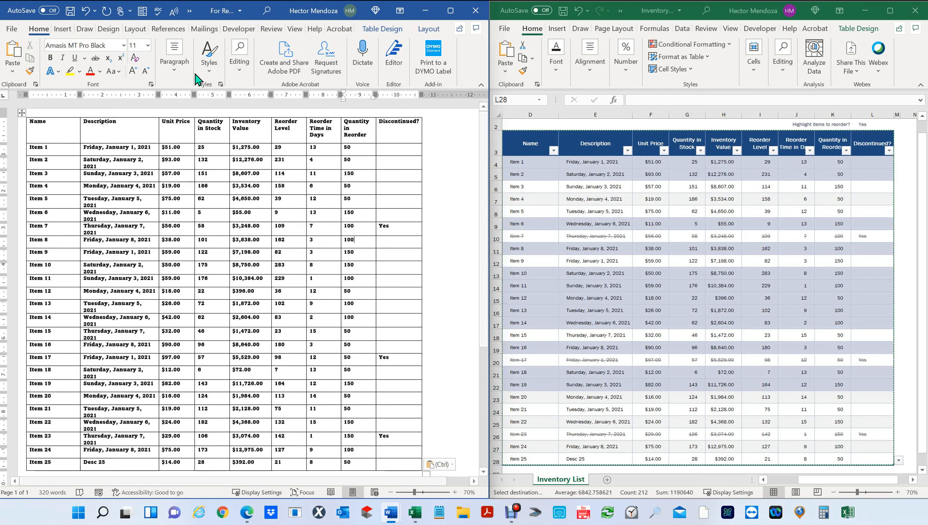
mouse_move(158, 94)
left_mouse_down()
mouse_move(185, 92)
mouse_move(155, 87)
left_mouse_up()
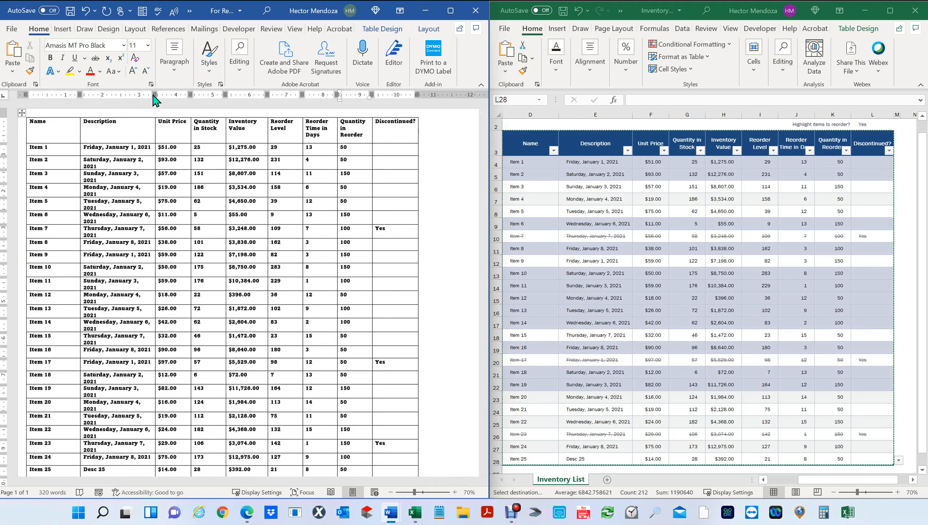
left_click_drag(155, 92, 175, 91)
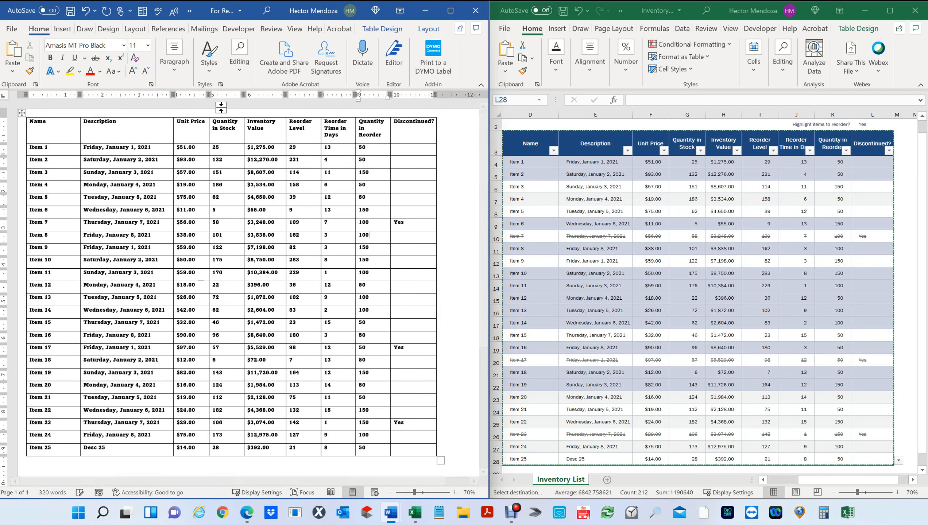
left_click_drag(210, 94, 212, 94)
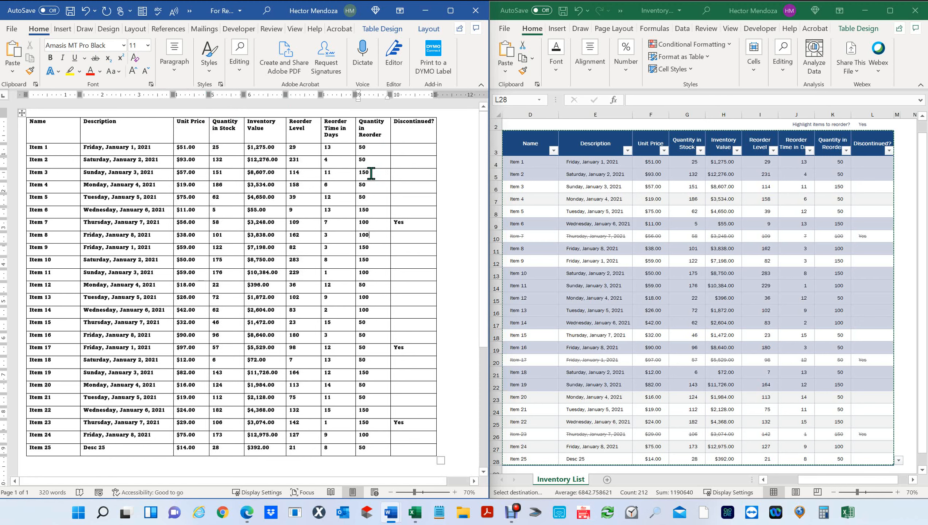
left_click(459, 199)
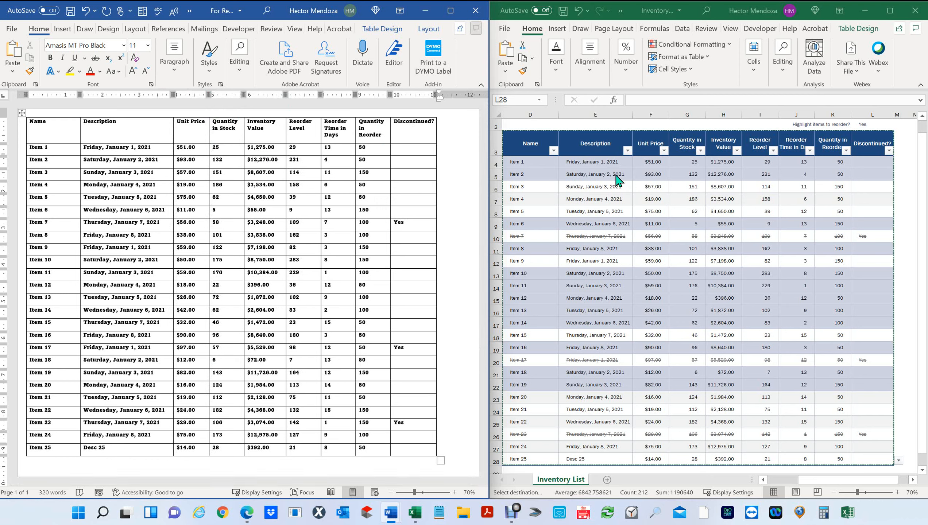
Change the Item 1 description date in Excel cell E4 to 1/10
left_click(599, 173)
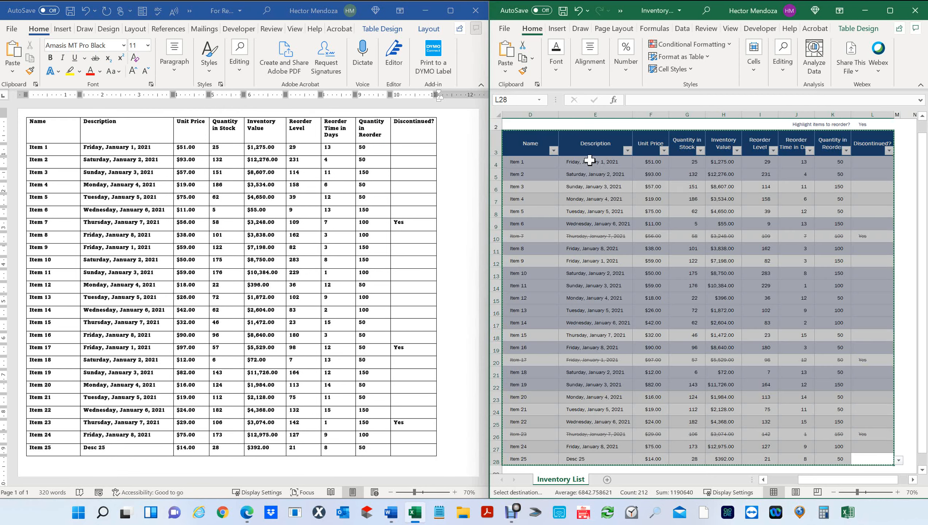
left_click(589, 162)
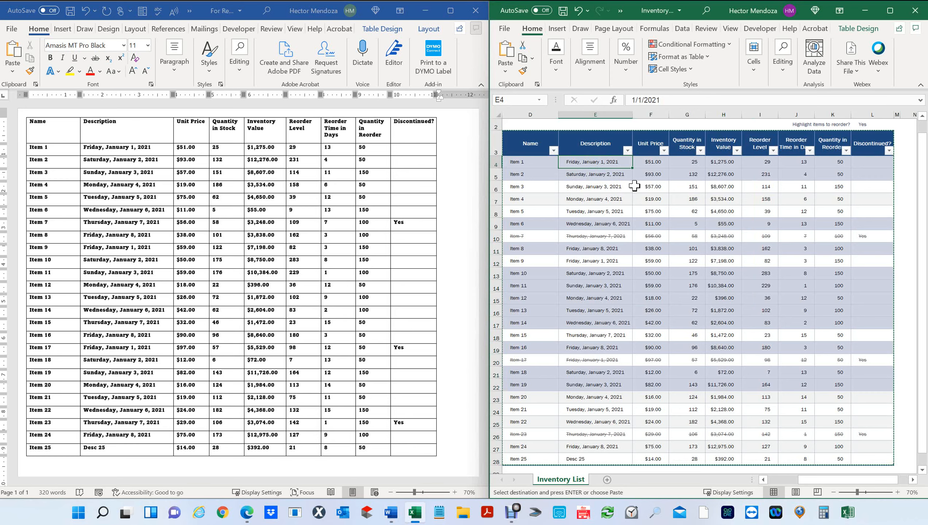
type("1")
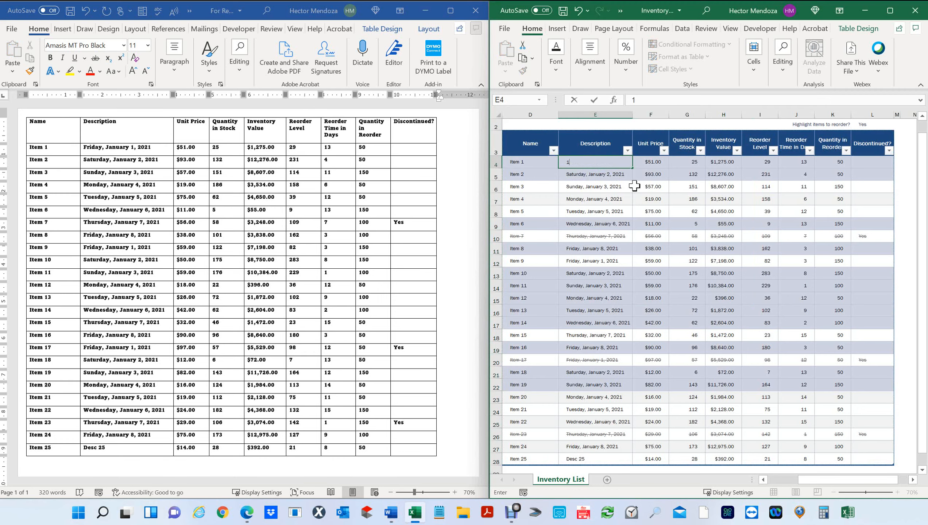
type("/10")
key("Return")
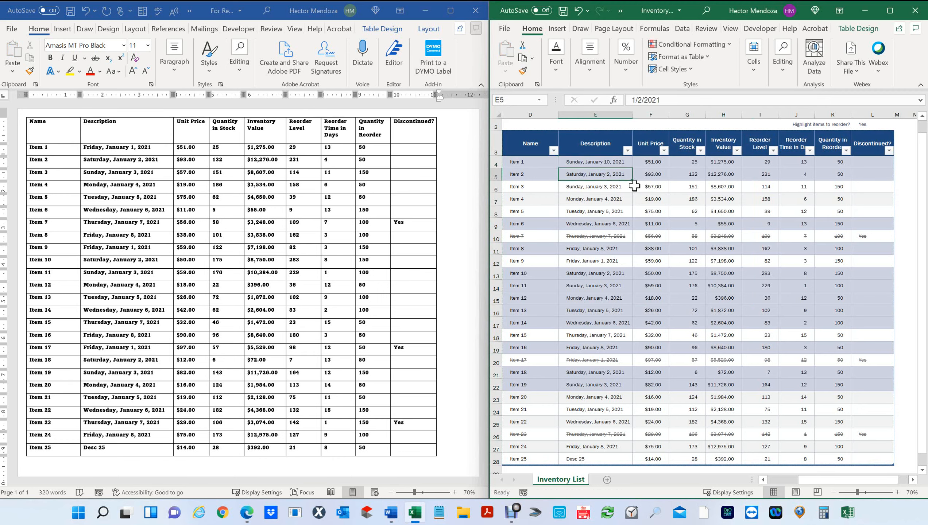
Delete all content from the Word document and undo the date change in the Excel table
left_click(149, 175)
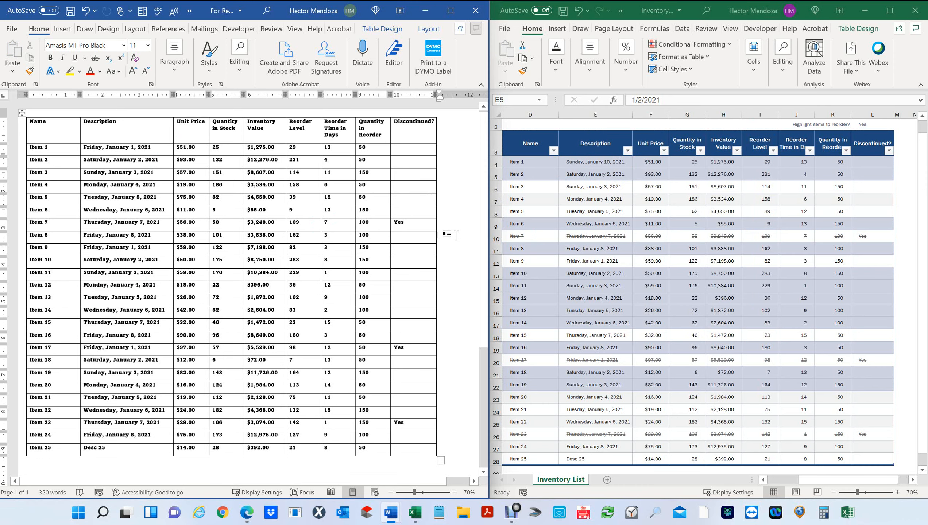
key("ctrl+a")
key("Delete")
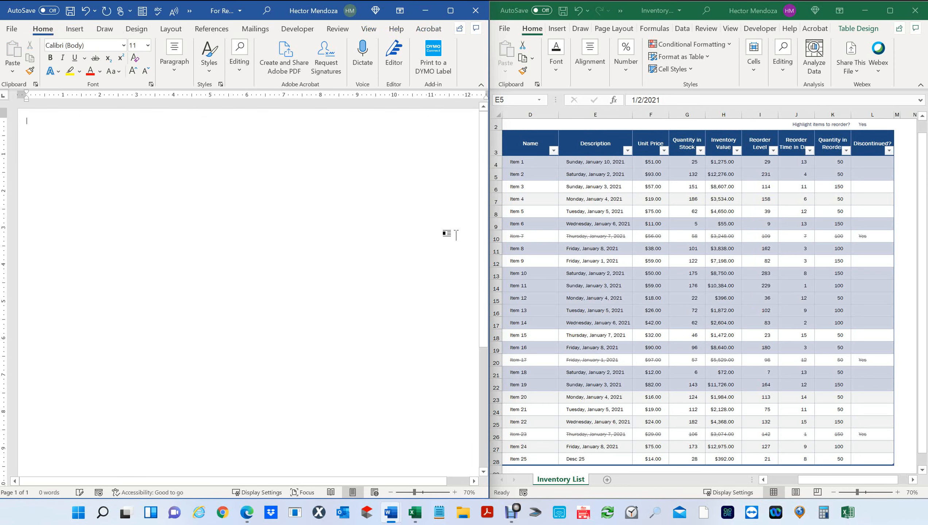
left_click(635, 320)
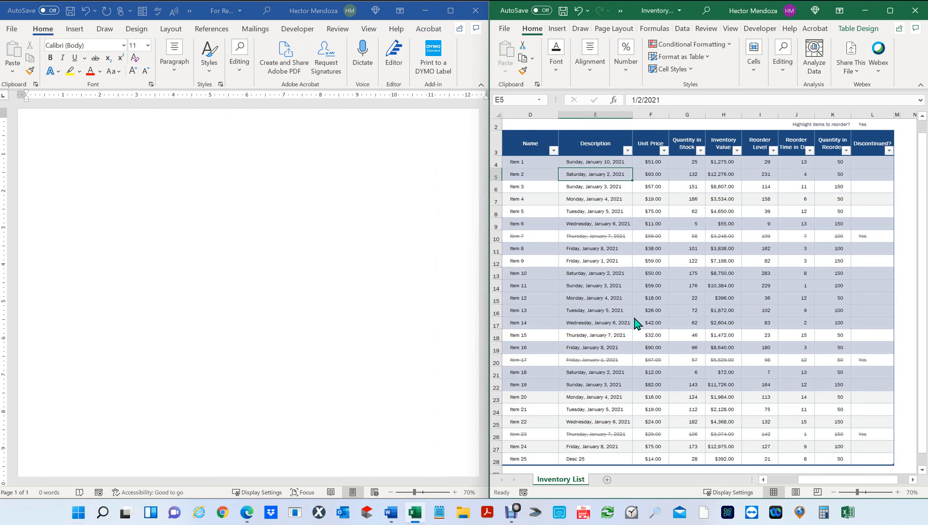
key("ctrl+z")
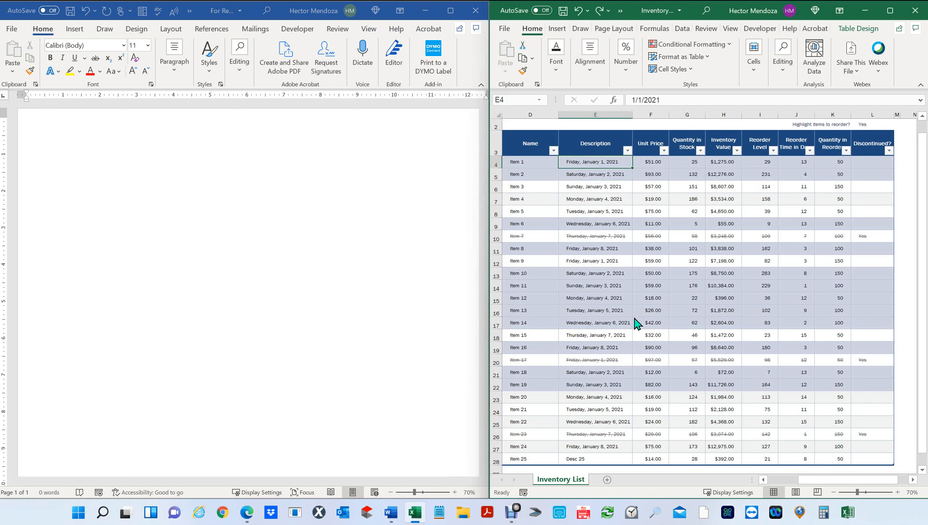
Copy the inventory table from the Name header through the last row and paste it into Word with Link & Keep Source Formatting
left_click(250, 293)
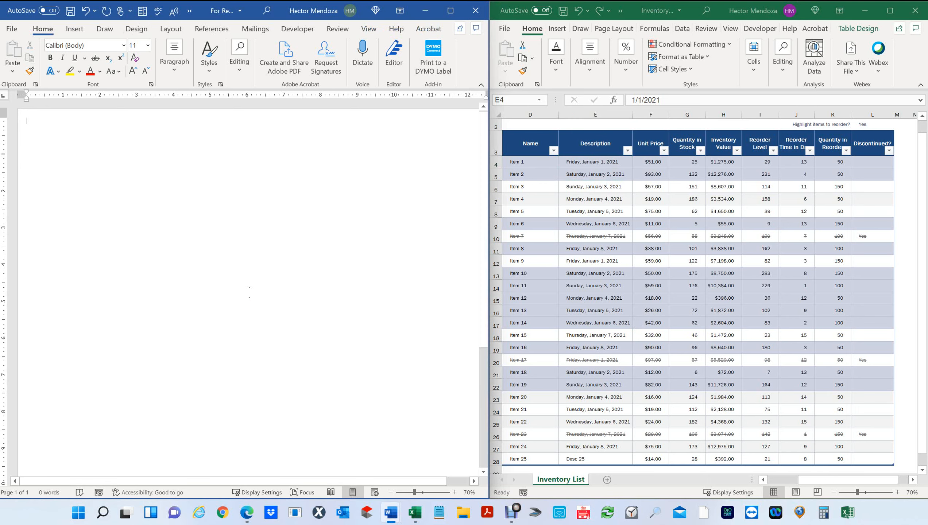
left_click(523, 140)
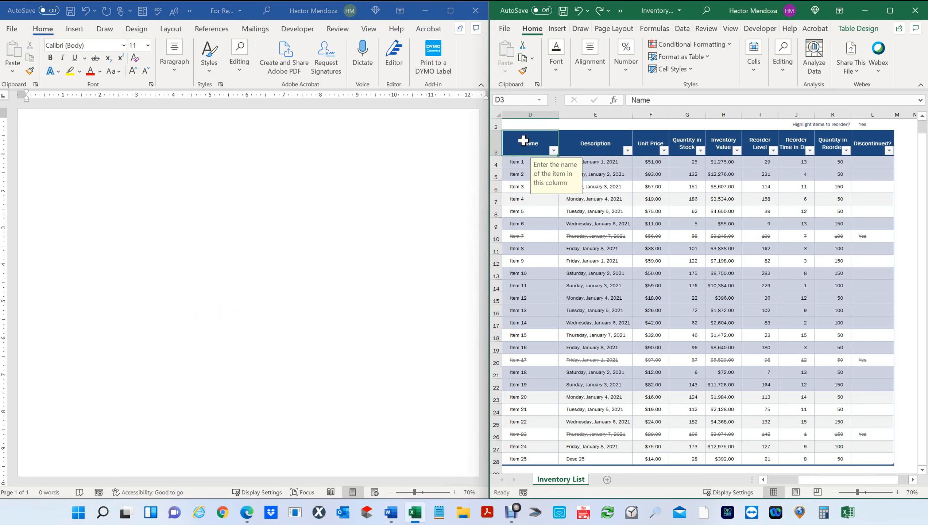
left_click(872, 460, "shift")
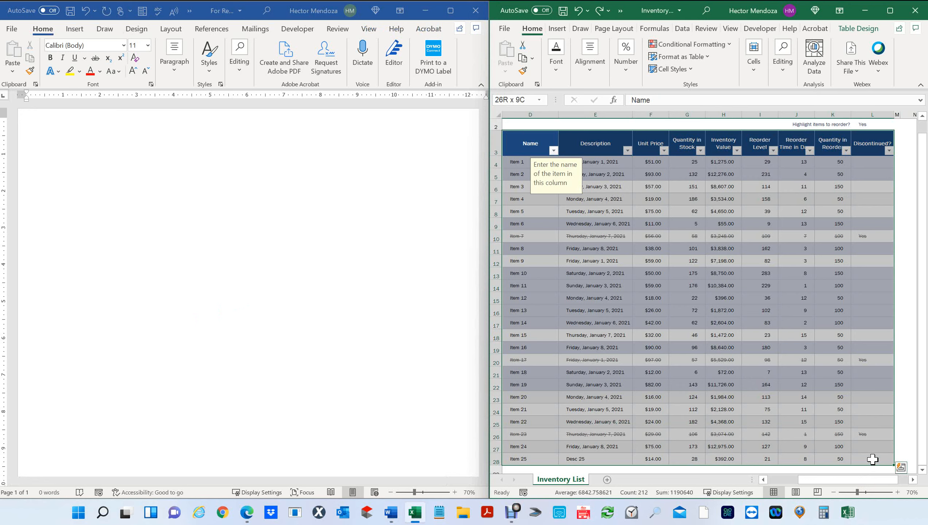
key("ctrl+c")
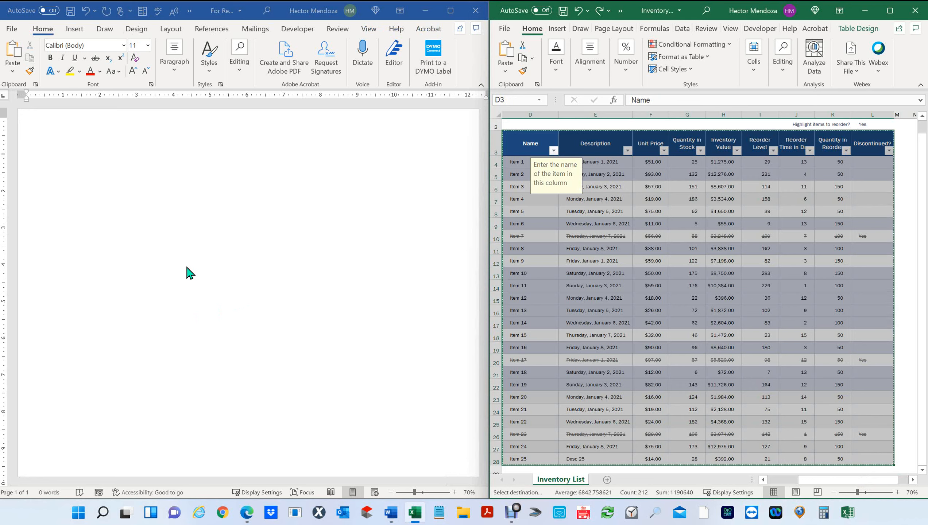
left_click(40, 135)
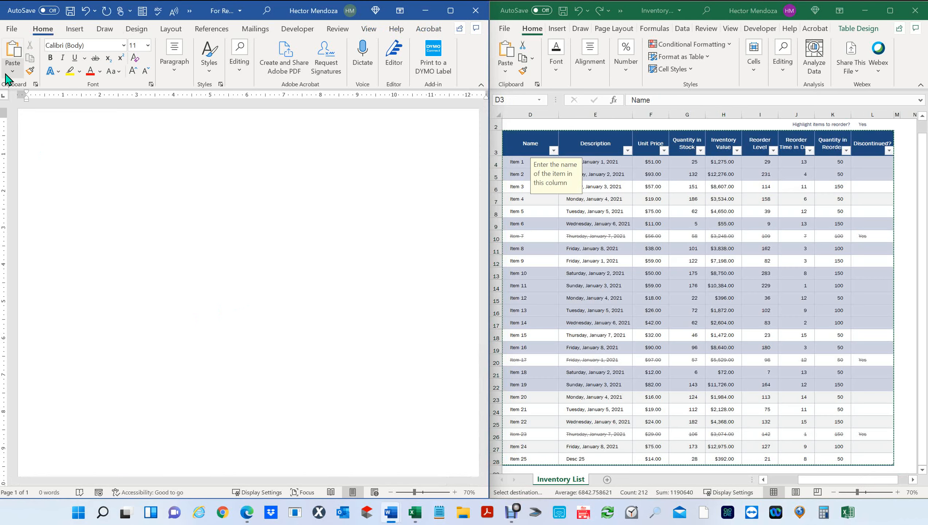
left_click(10, 73)
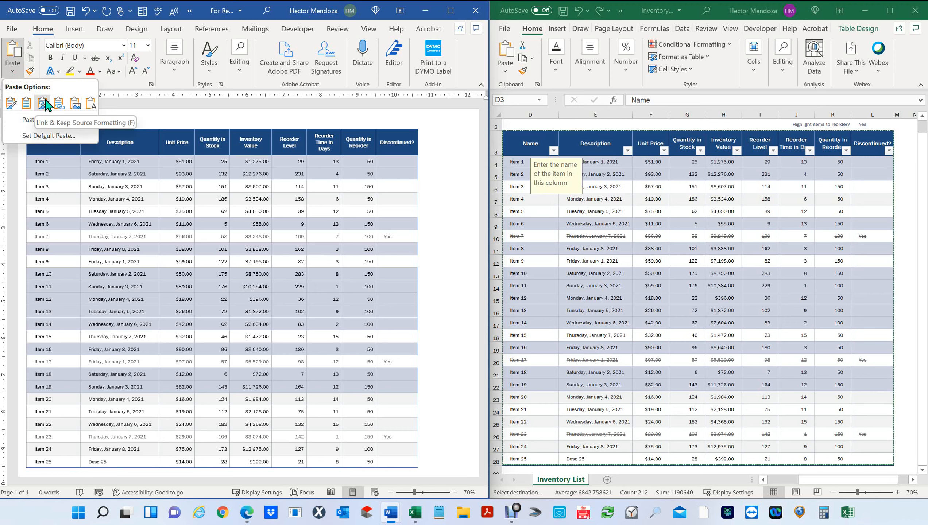
left_click(45, 103)
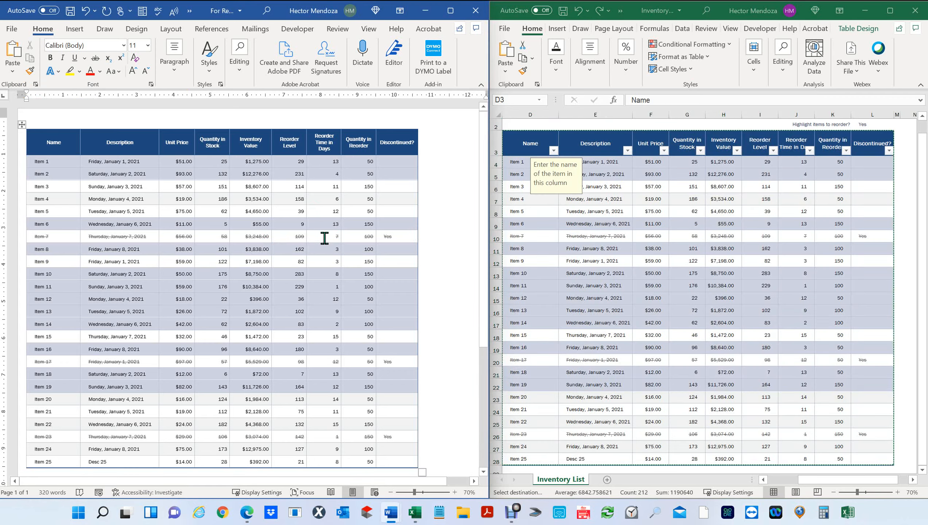
left_click(555, 155)
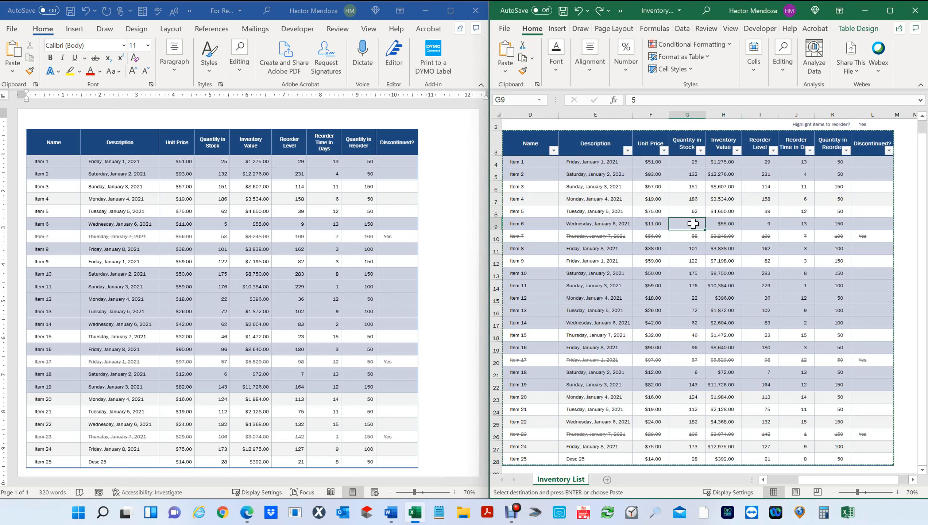
left_click(199, 232)
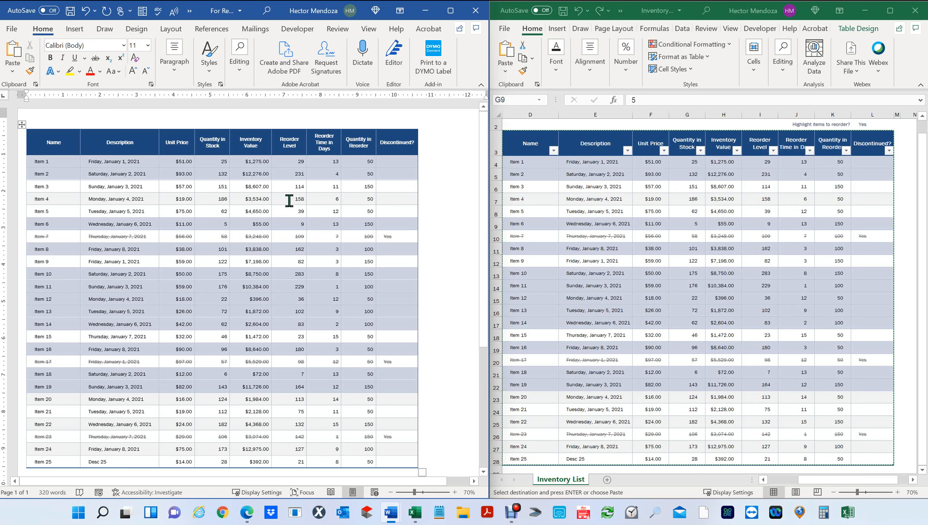
left_click(651, 220)
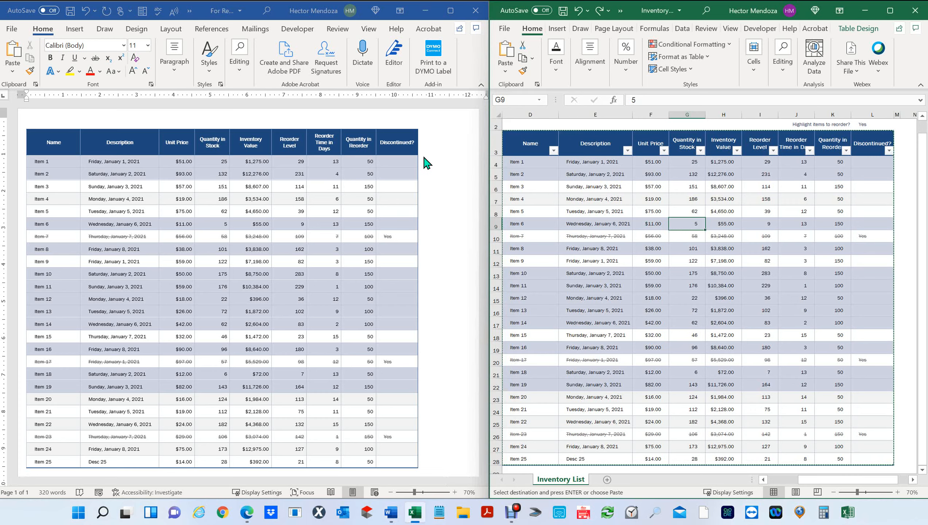
Save the Word document containing the linked table and check its file name and location
left_click(253, 8)
left_click(239, 13)
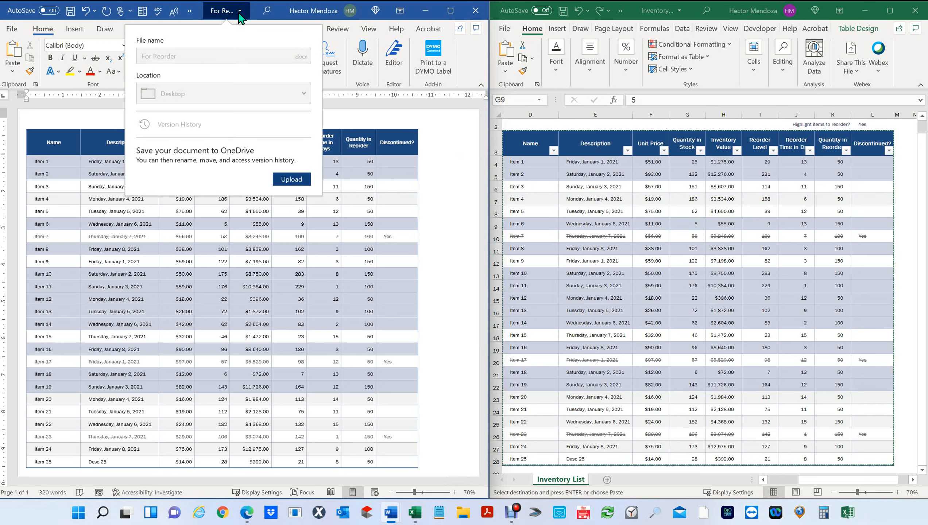
left_click(441, 217)
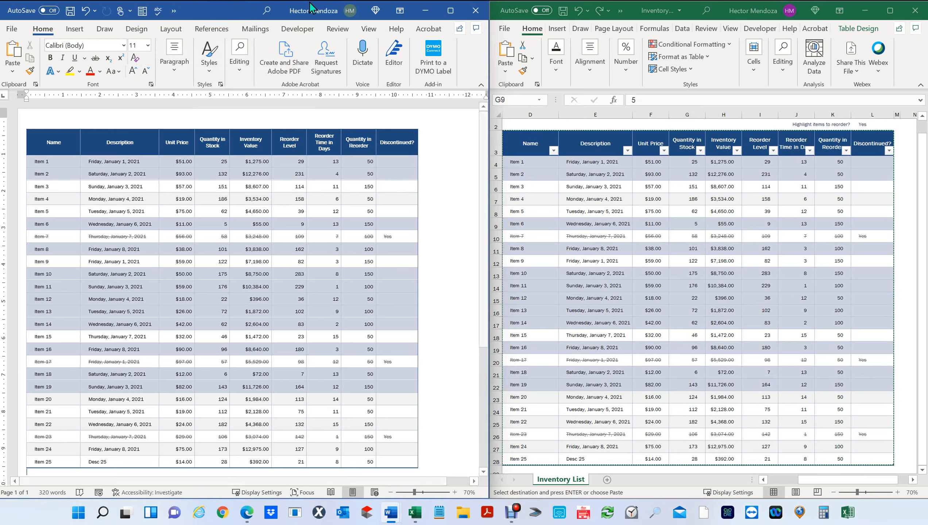
left_click(240, 14)
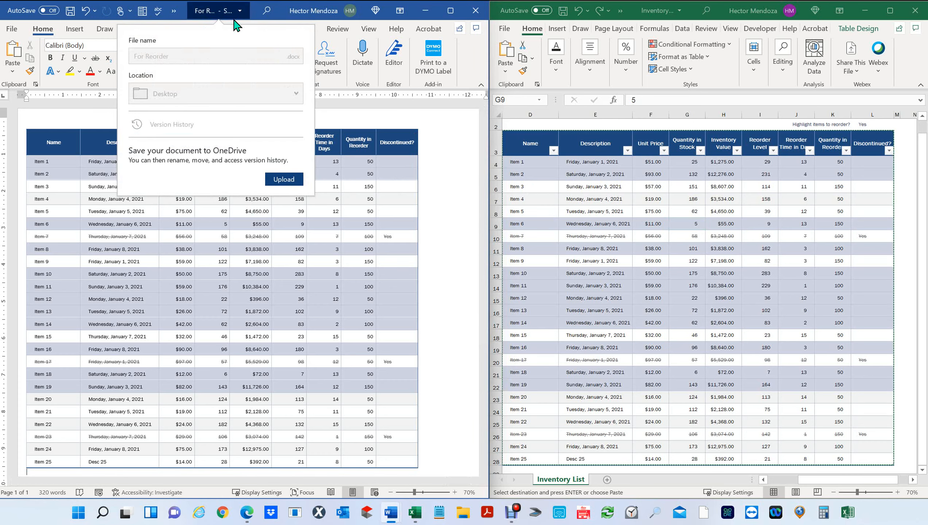
left_click(466, 243)
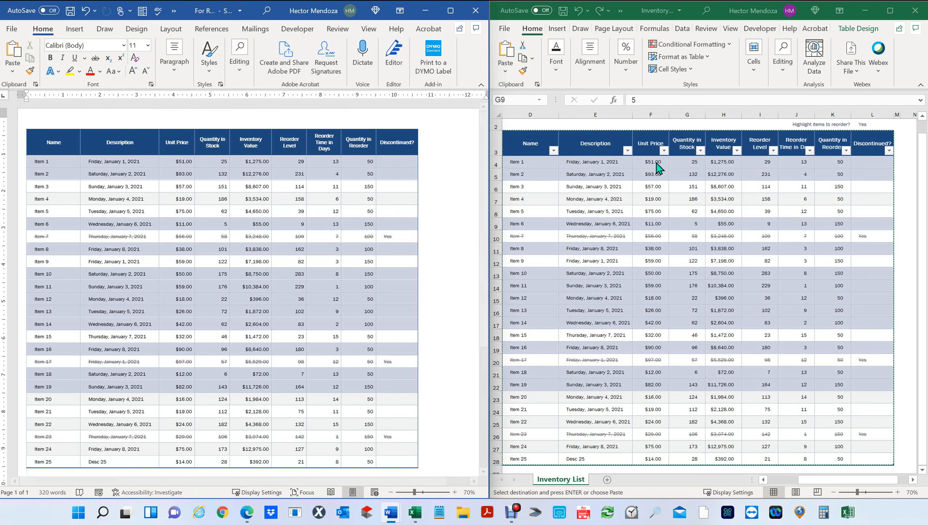
Replace the Item 1 name in Excel cell D4 with a person's first name
left_click(529, 161)
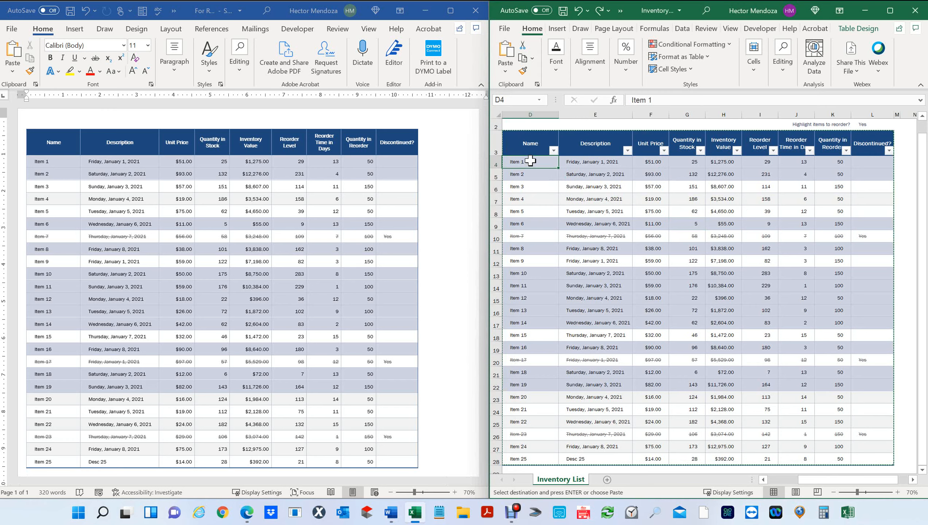
type("Hect")
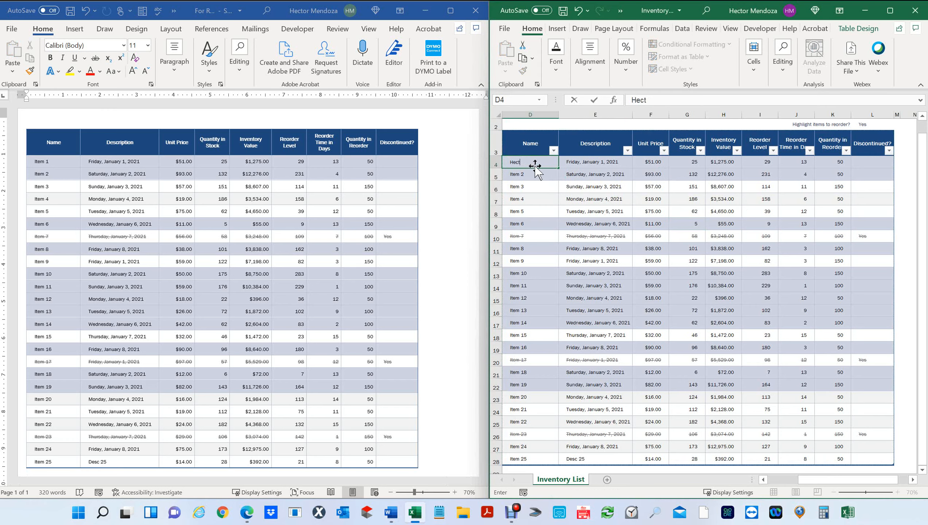
type("or")
key("Return")
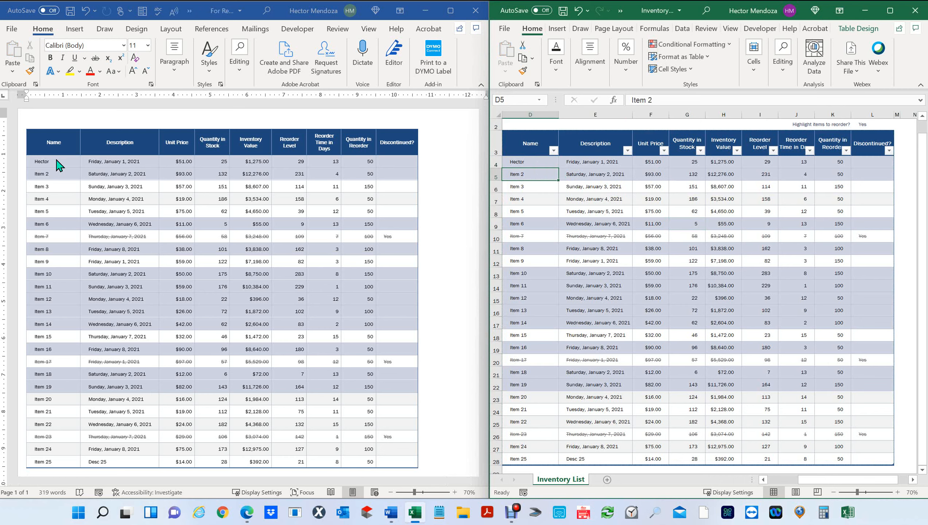
Change the font color of the name in Excel cell D4 to standard red
left_click(545, 162)
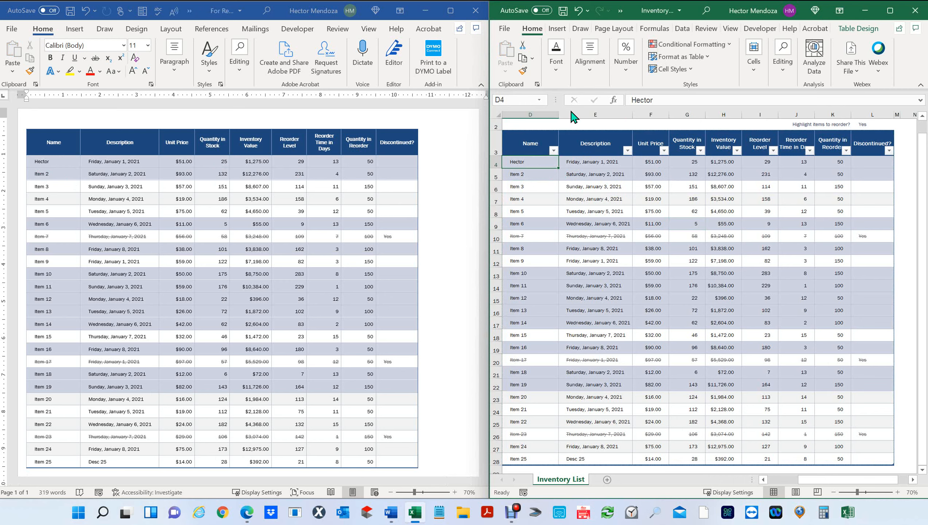
left_click(560, 75)
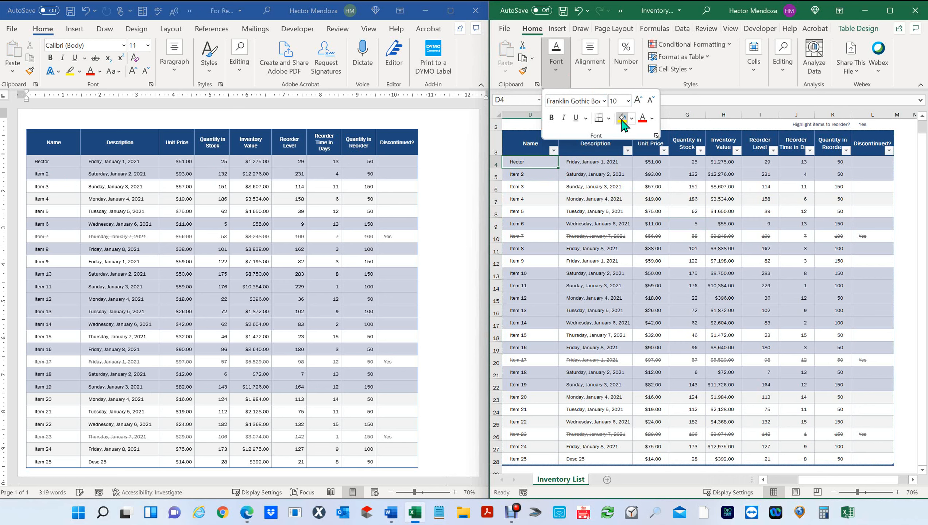
left_click(549, 218)
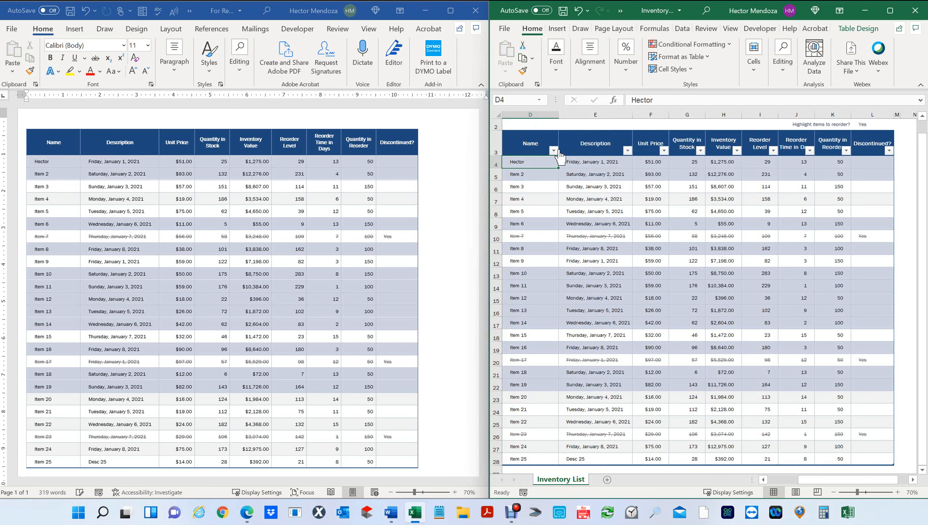
left_click(559, 74)
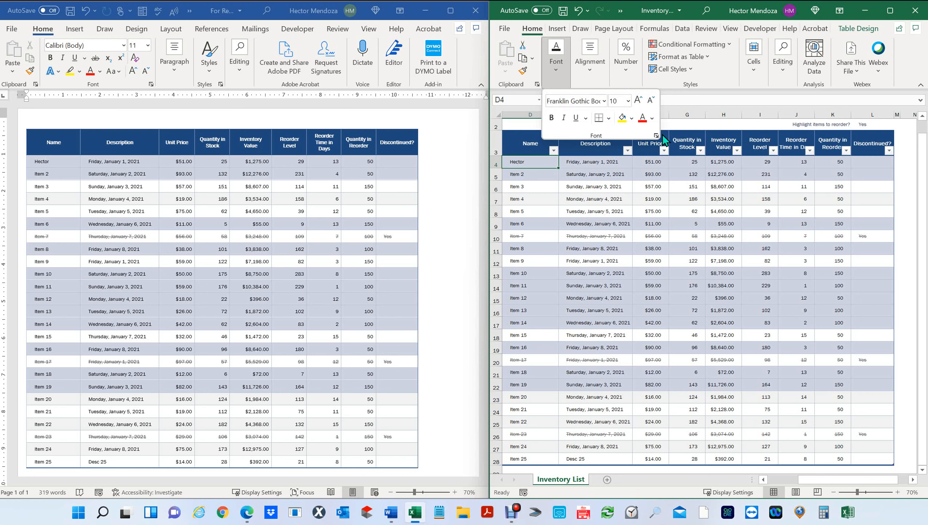
left_click(652, 118)
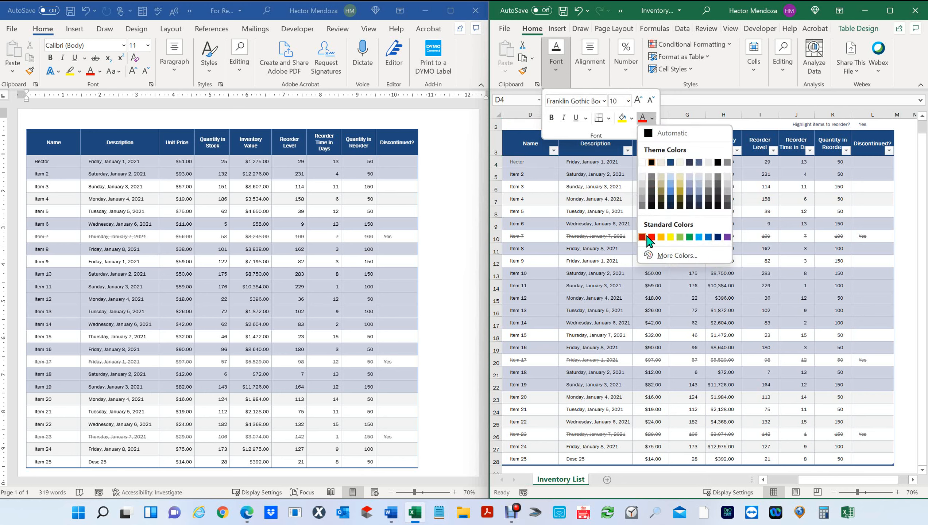
left_click(652, 237)
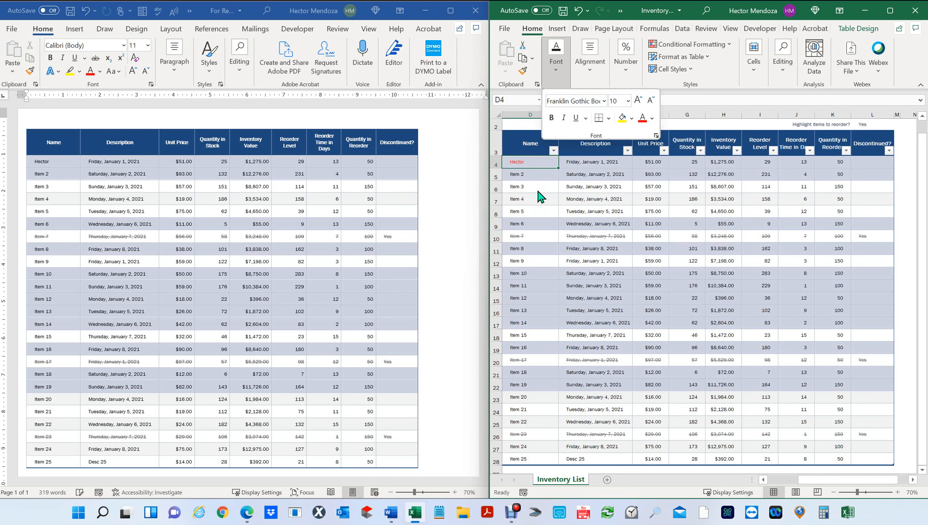
left_click(546, 170)
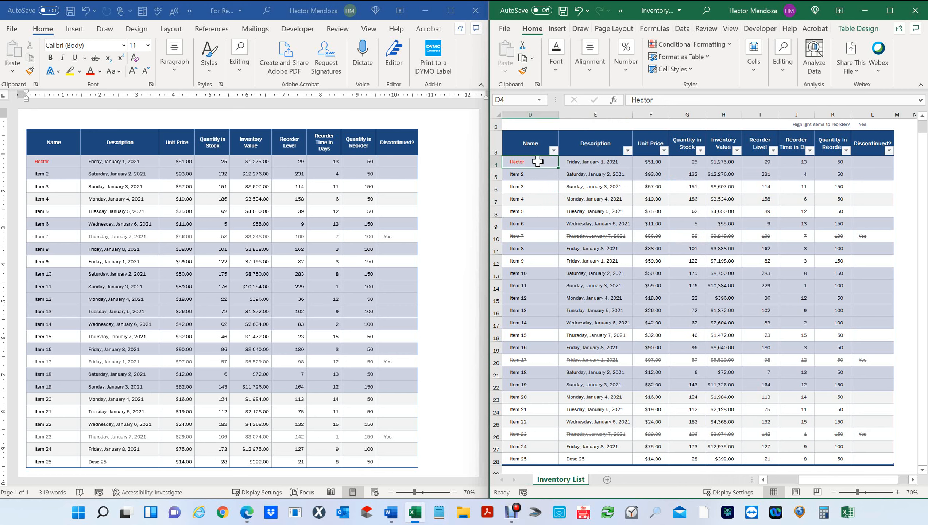
left_click(61, 173)
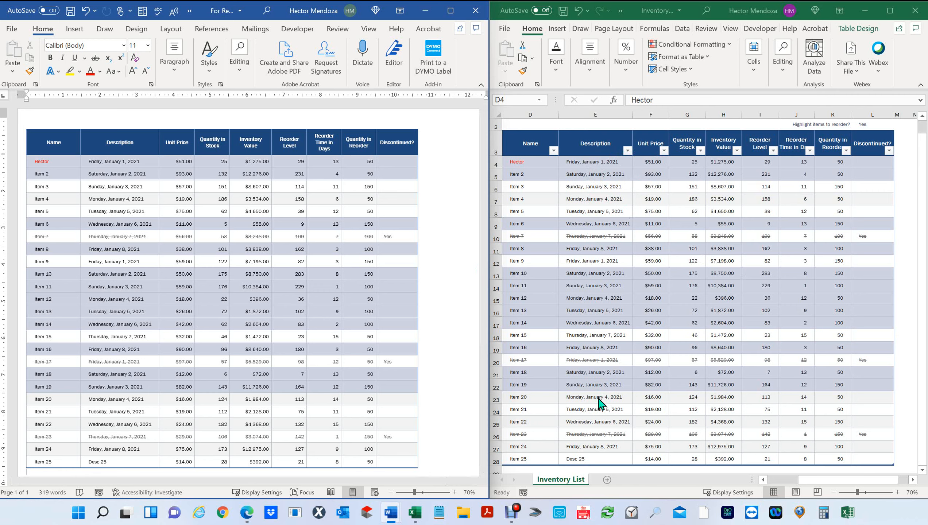
Filter the Excel table's Description column to show only the January 01, 2021 rows
left_click(630, 153)
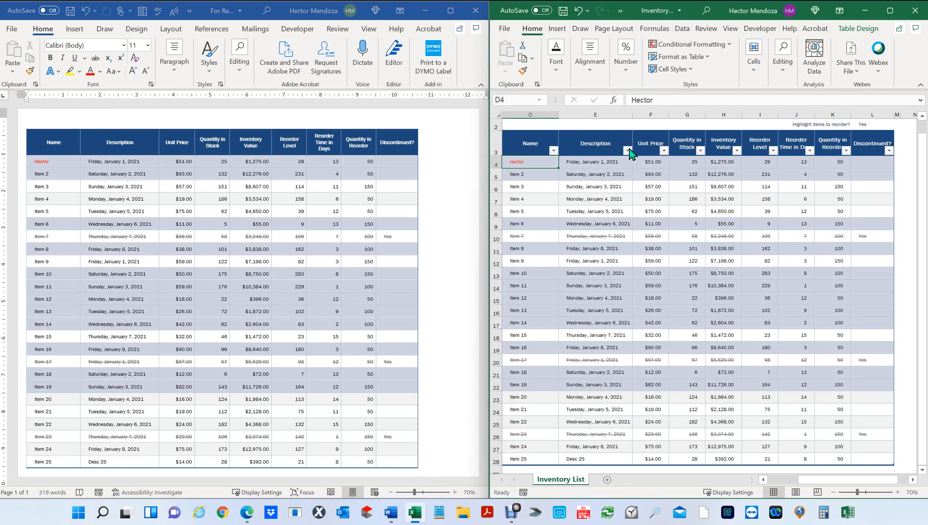
left_click(628, 150)
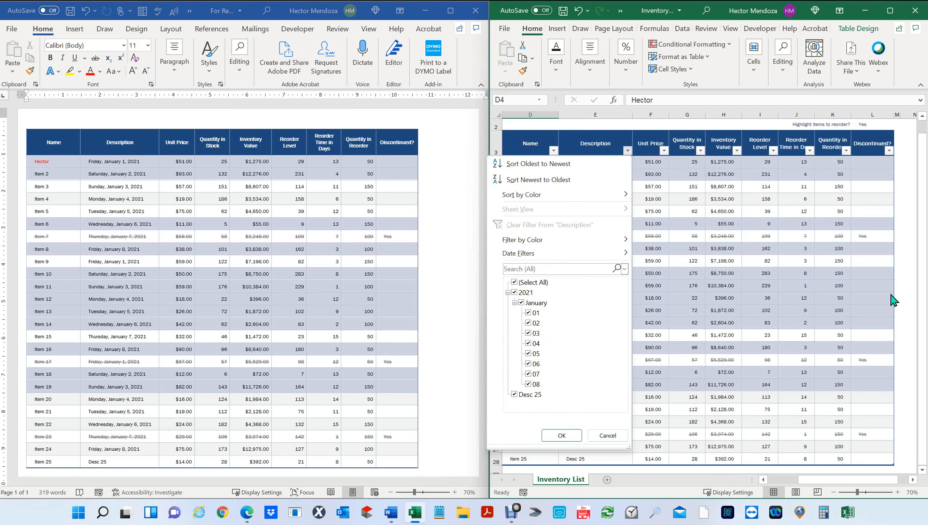
left_click(514, 282)
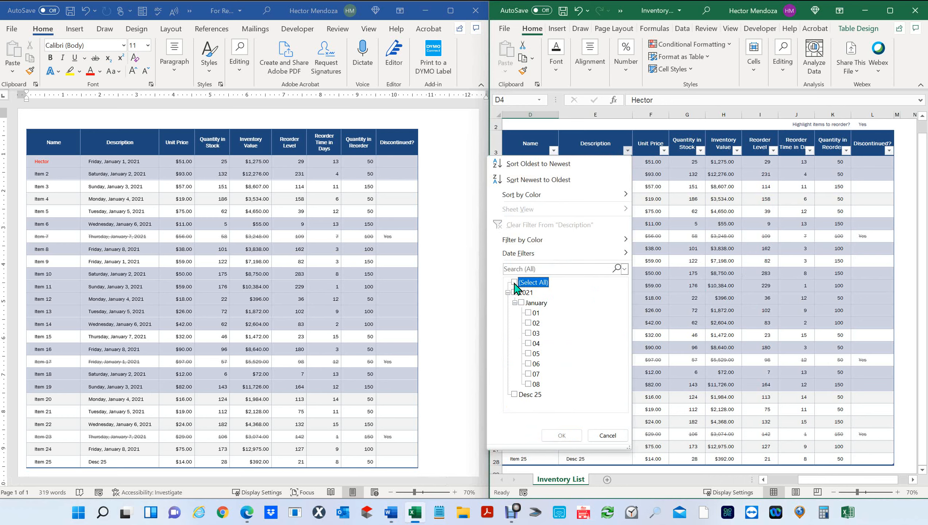
left_click(528, 312)
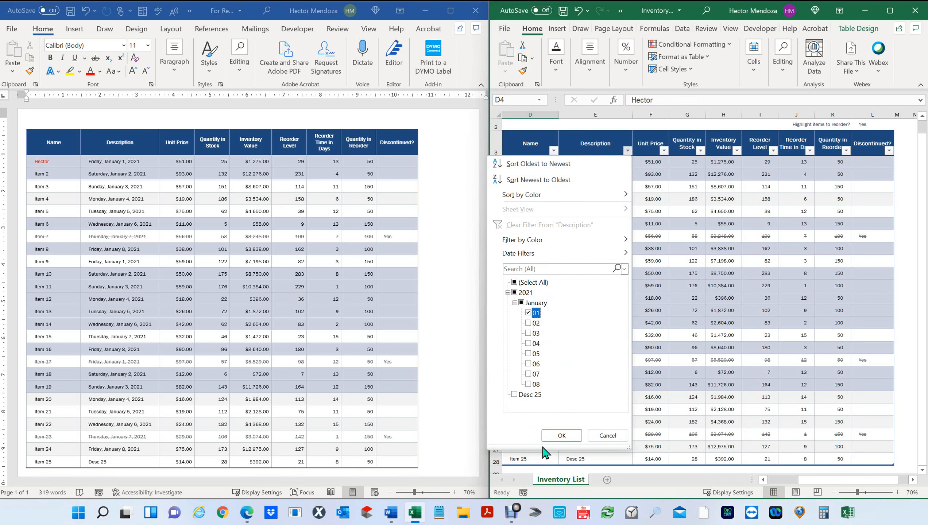
left_click(561, 435)
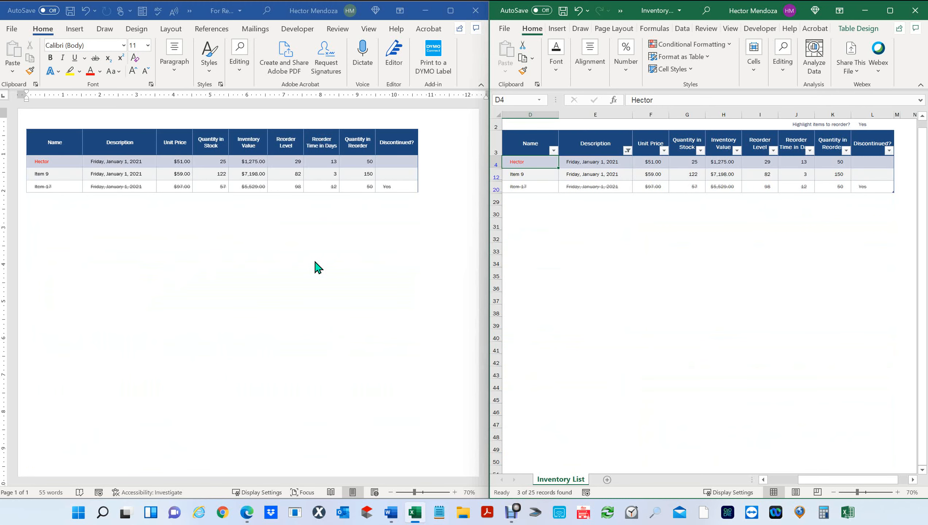
Save the Word document with the filtered linked table and close it
left_click(287, 263)
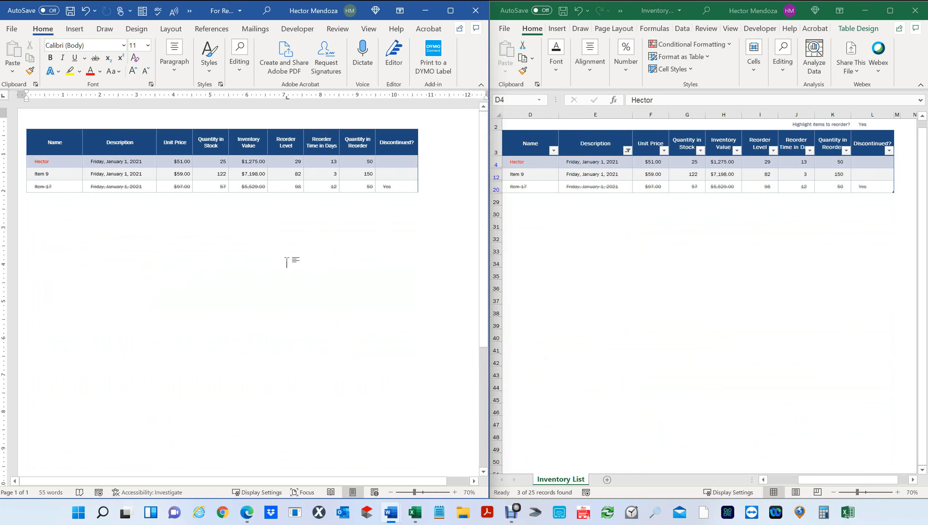
left_click(776, 246)
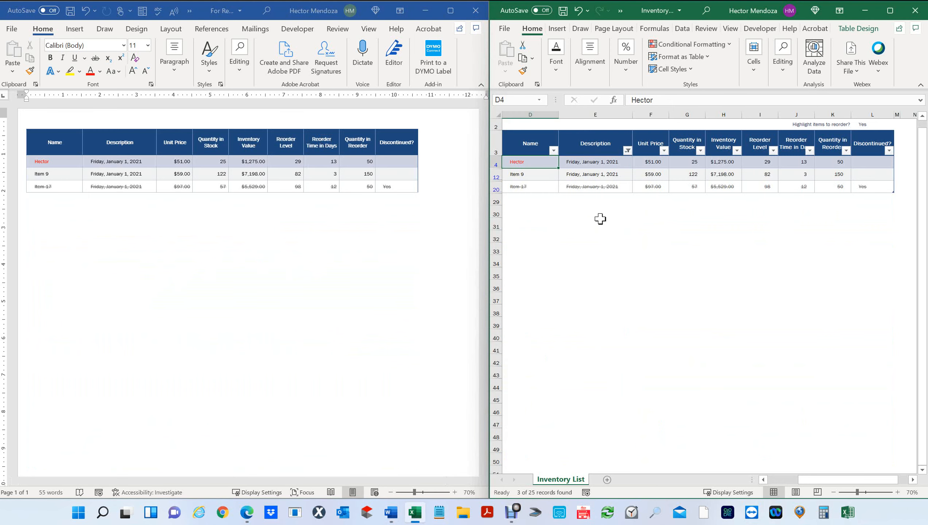
left_click(637, 263)
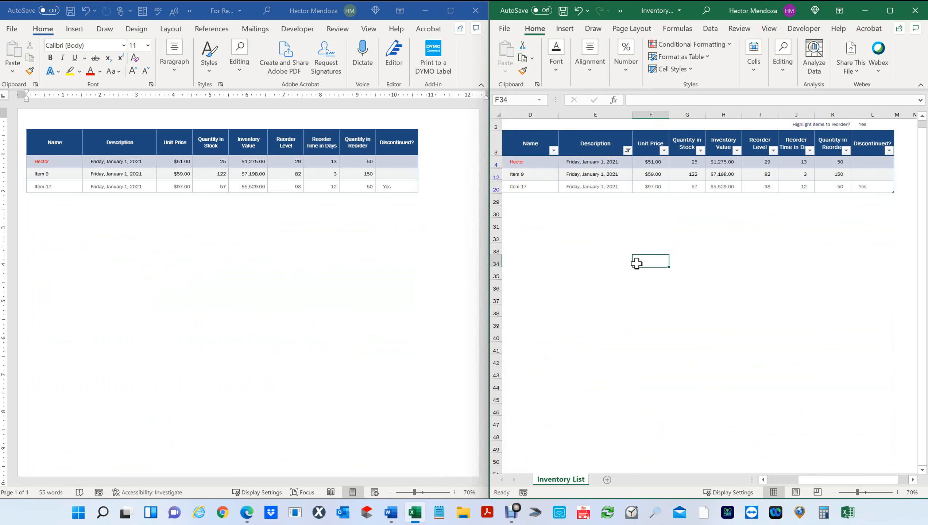
left_click(295, 278)
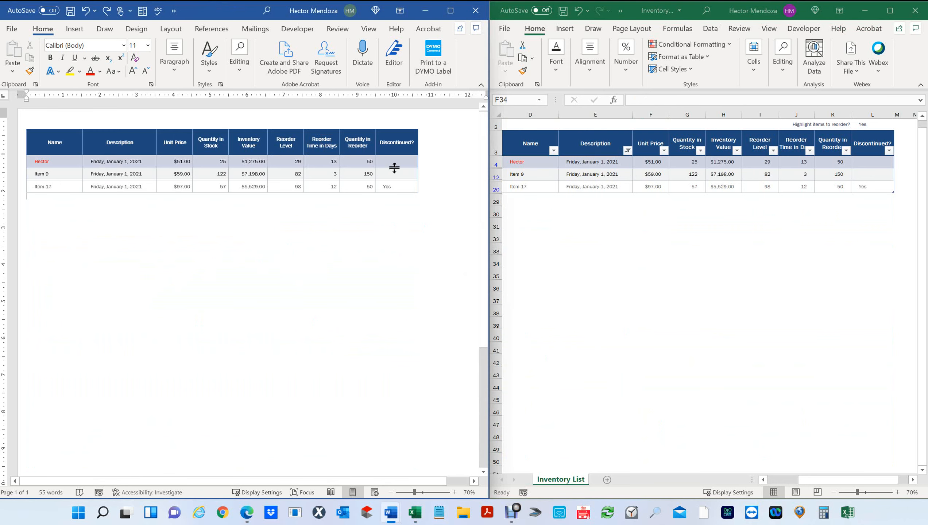
left_click(475, 10)
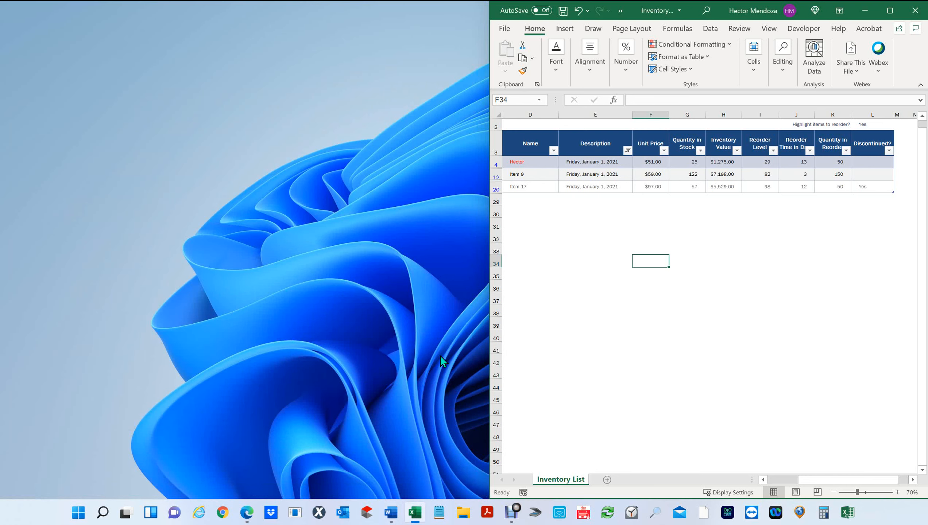
Reopen the recent document For Reorder in Word and place its window side by side with the Excel workbook
right_click(392, 514)
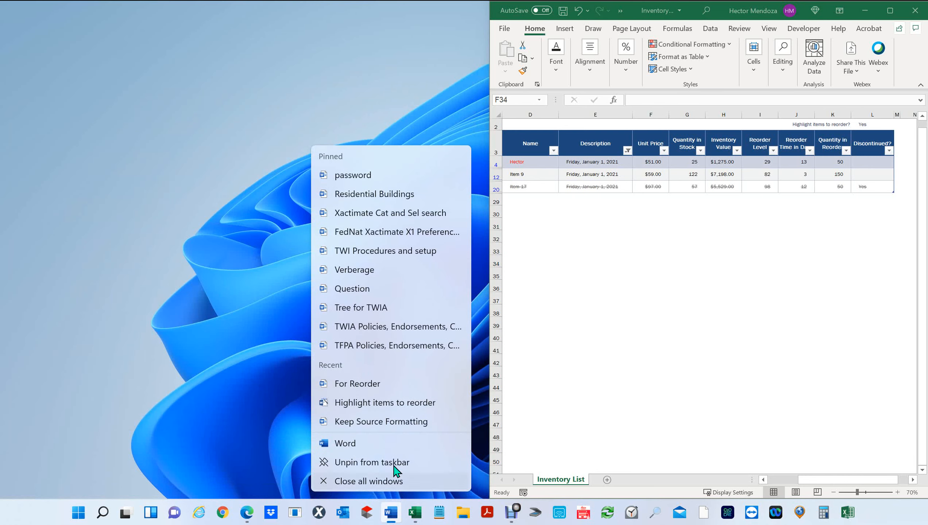
left_click(354, 385)
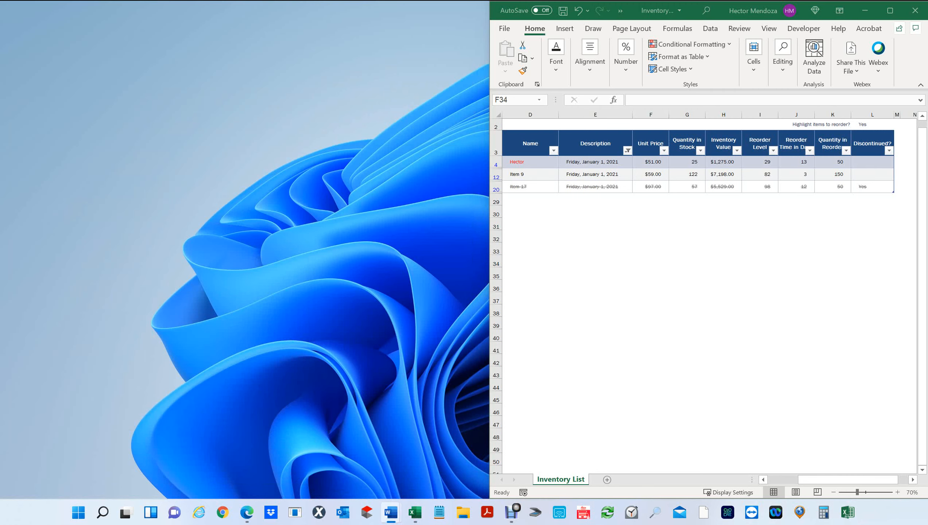
left_click_drag(927, 272, 559, 1)
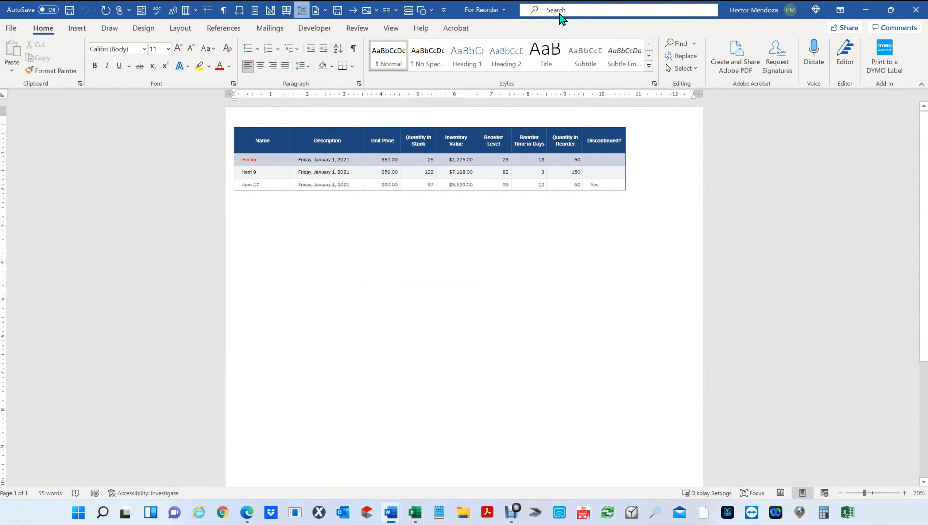
key("super+Left")
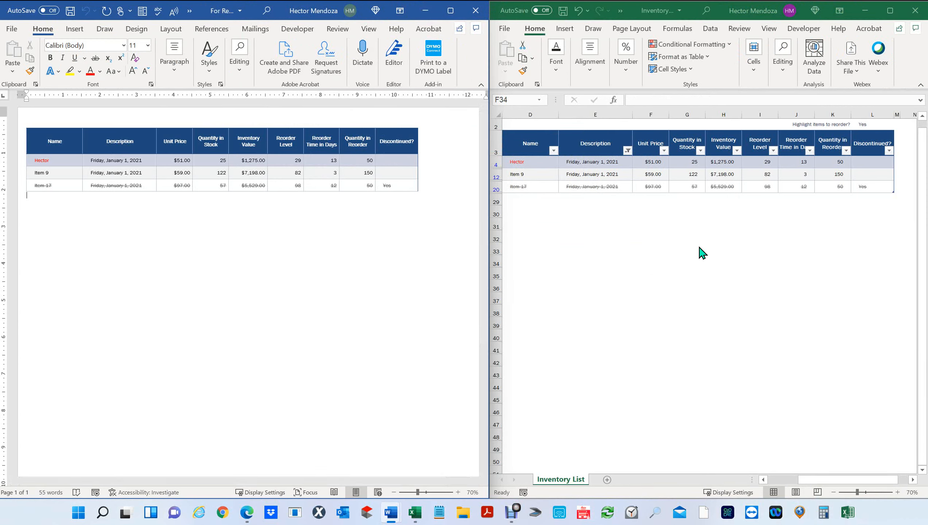
Close the For Reorder document in Word and save its changes
left_click(476, 12)
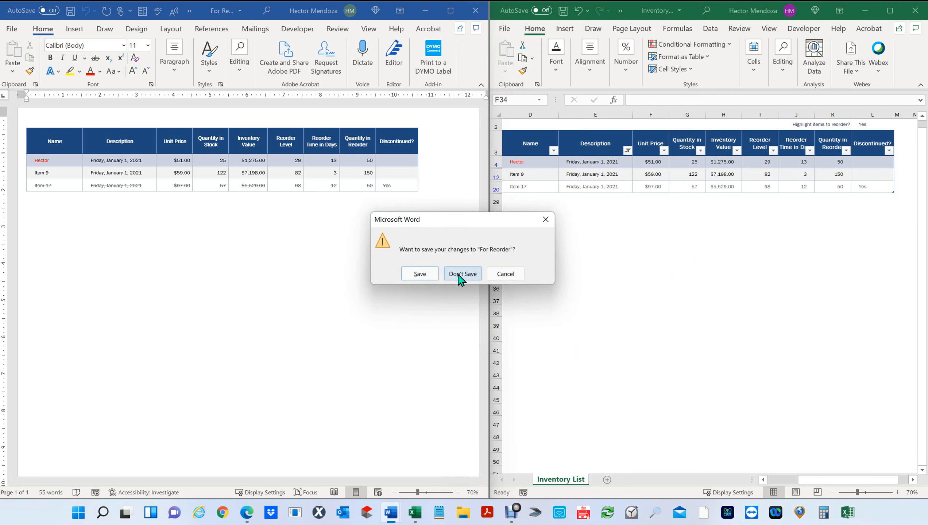
left_click(420, 275)
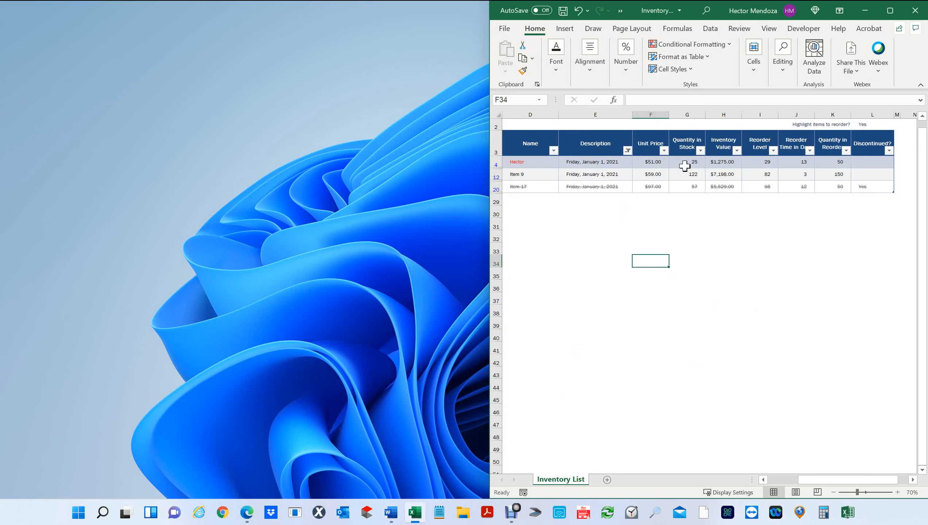
Show all dates and entries again in the Excel table's Description column filter
left_click(628, 150)
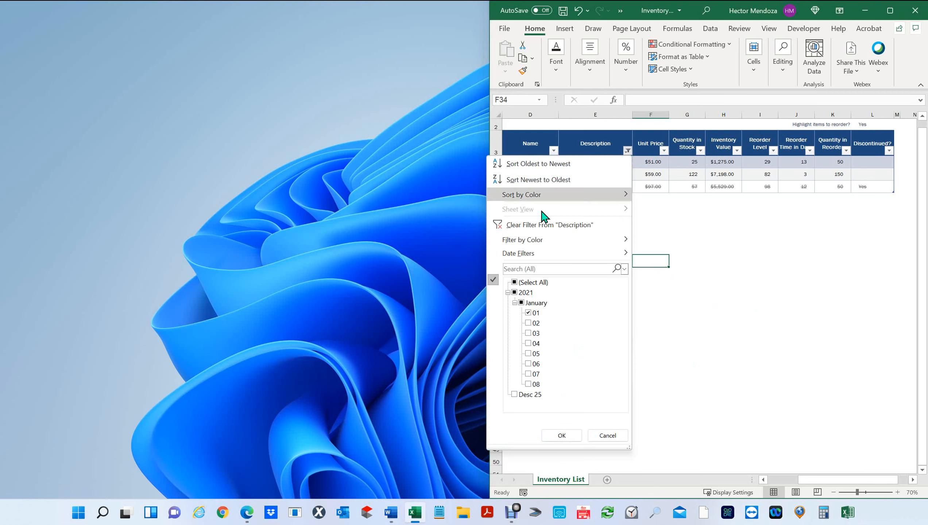
left_click(514, 282)
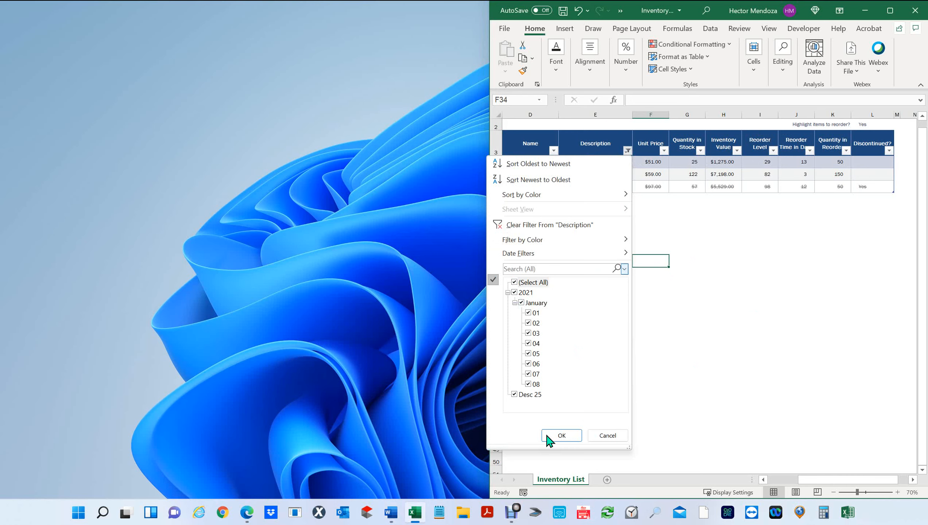
left_click(561, 436)
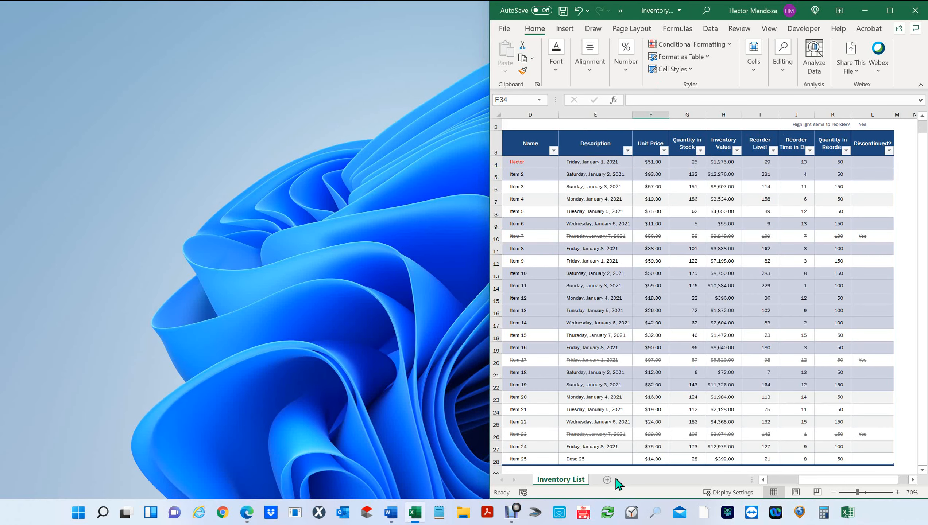
Reopen the recent document For Reorder in Word and place its window side by side with the Excel workbook
right_click(395, 515)
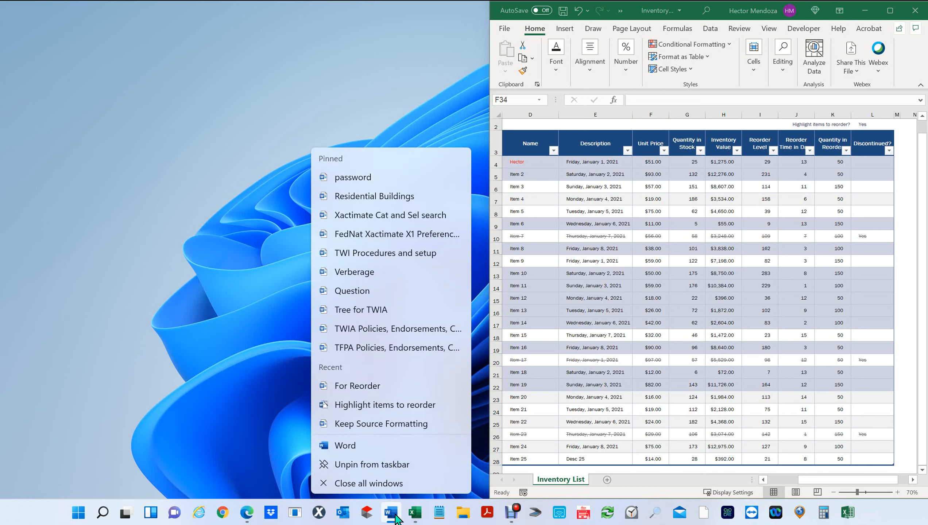
left_click(359, 386)
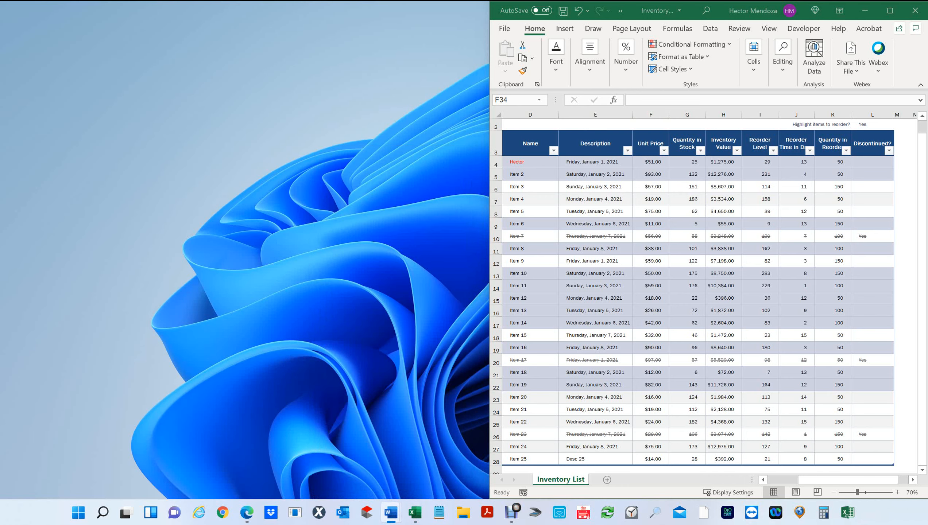
left_click_drag(927, 223, 414, 1)
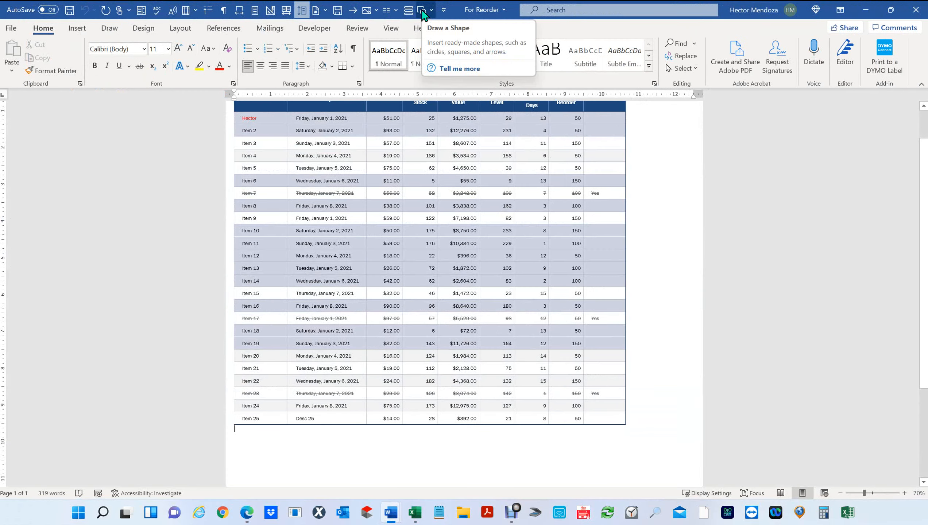
key("super+Left")
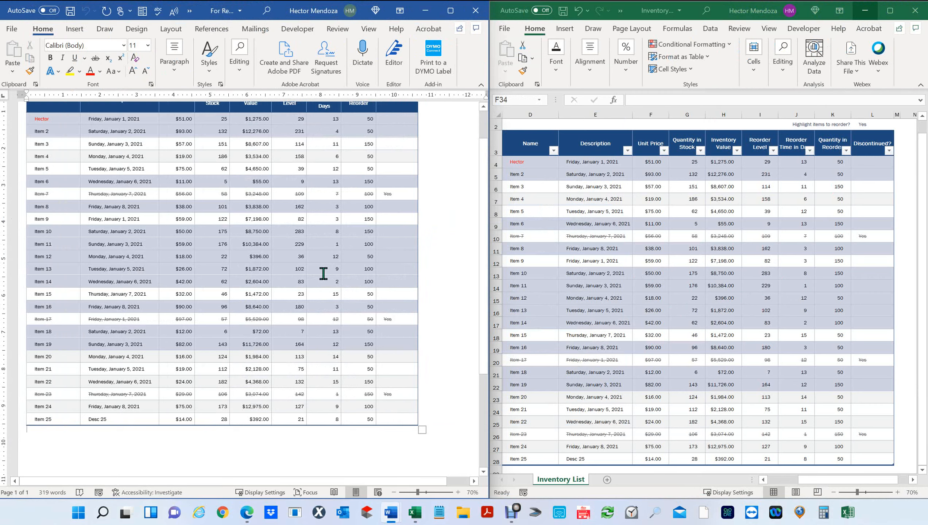
scroll(323, 273, "up", 2)
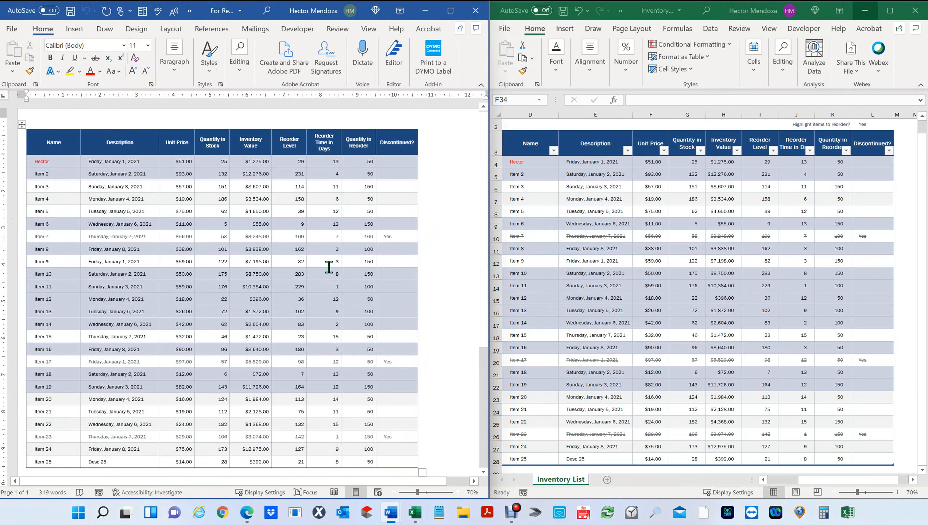
scroll(144, 205, "down", 3)
left_click(443, 398)
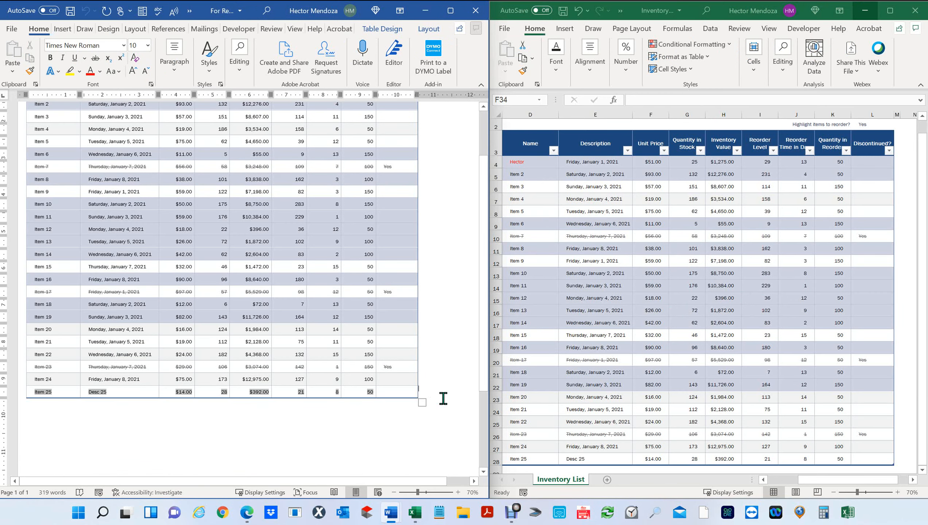
key("Return")
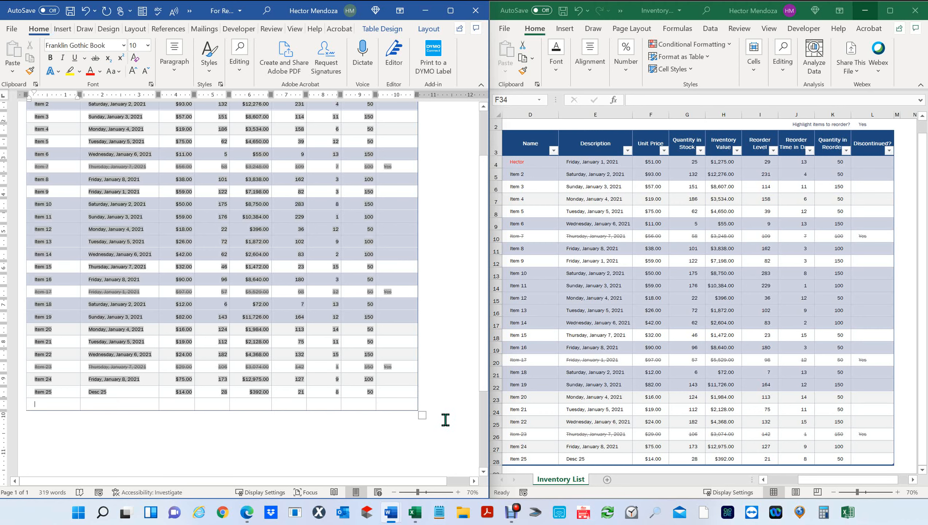
left_click(445, 417)
left_click(443, 403)
left_click(336, 389)
left_click(328, 368)
left_click(443, 401)
left_click(485, 136)
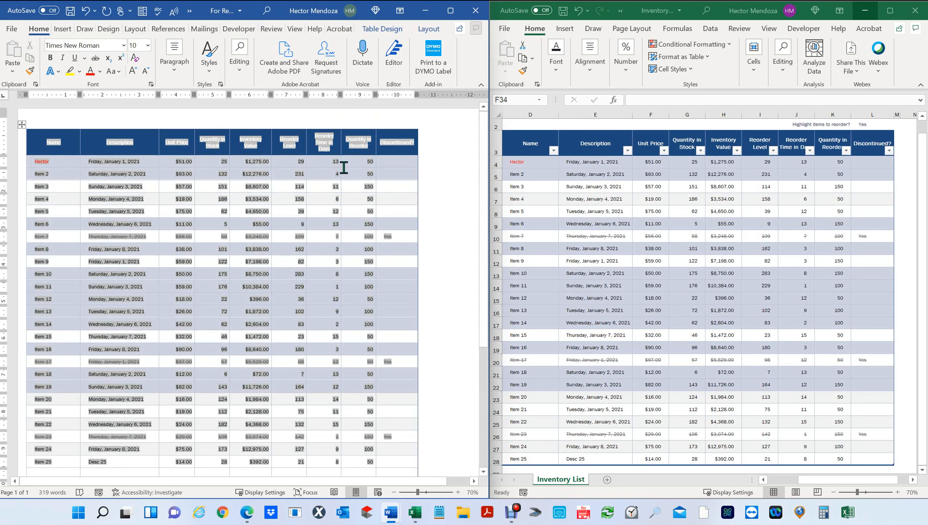
left_click(346, 152)
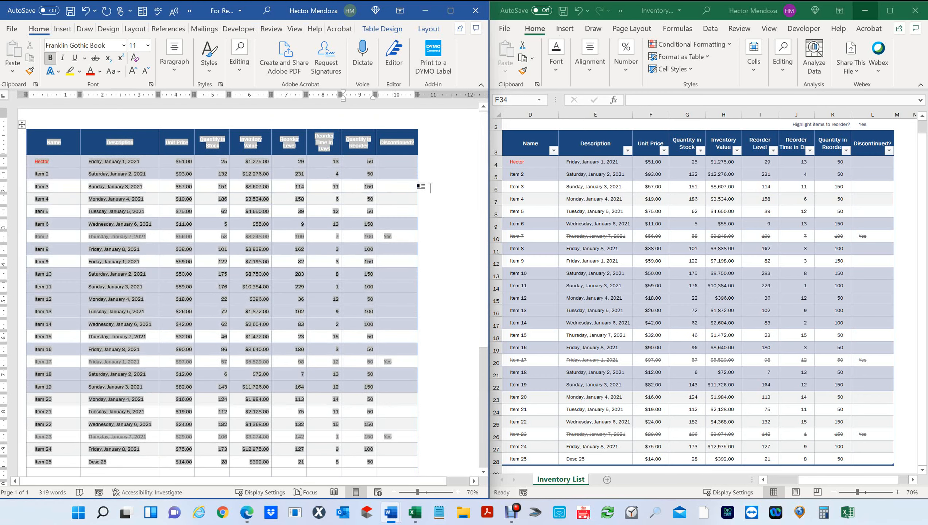
left_click(419, 183)
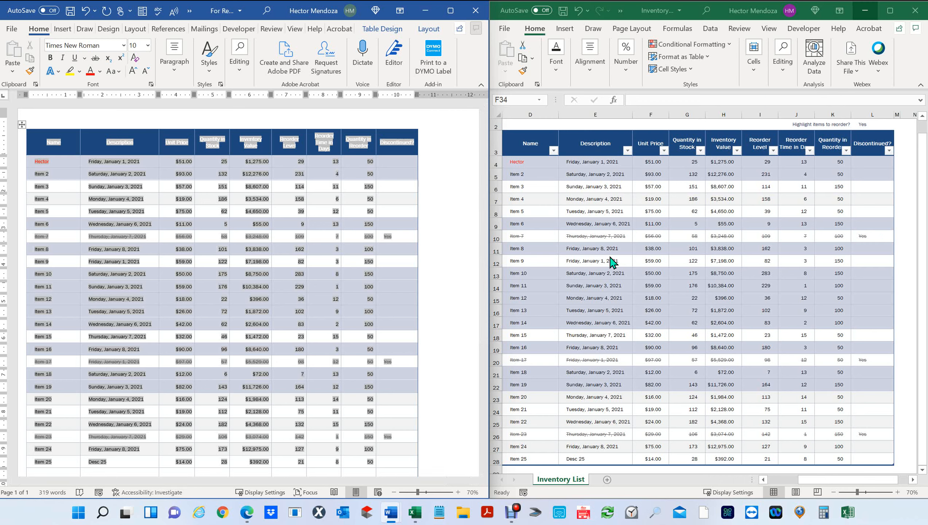
Close the For Reorder document without saving, then reopen it in Word beside the Excel workbook
left_click(476, 11)
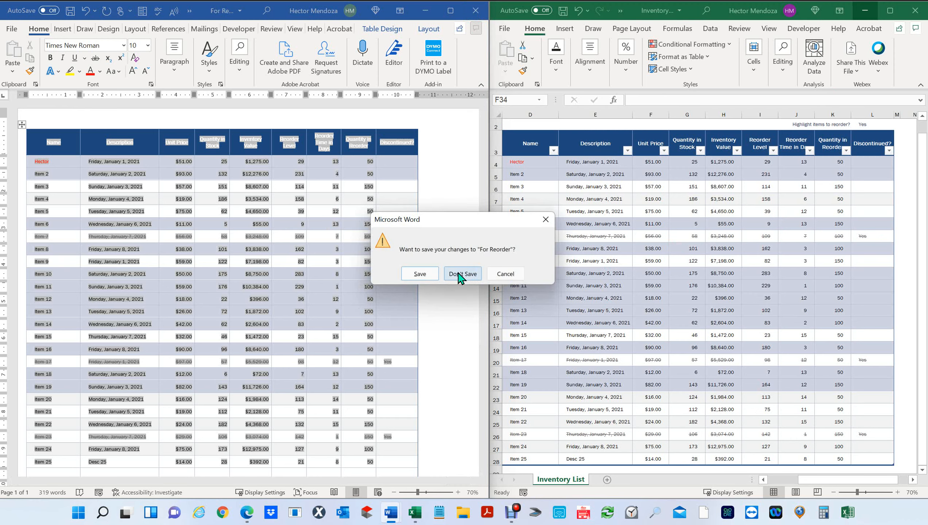
left_click(460, 276)
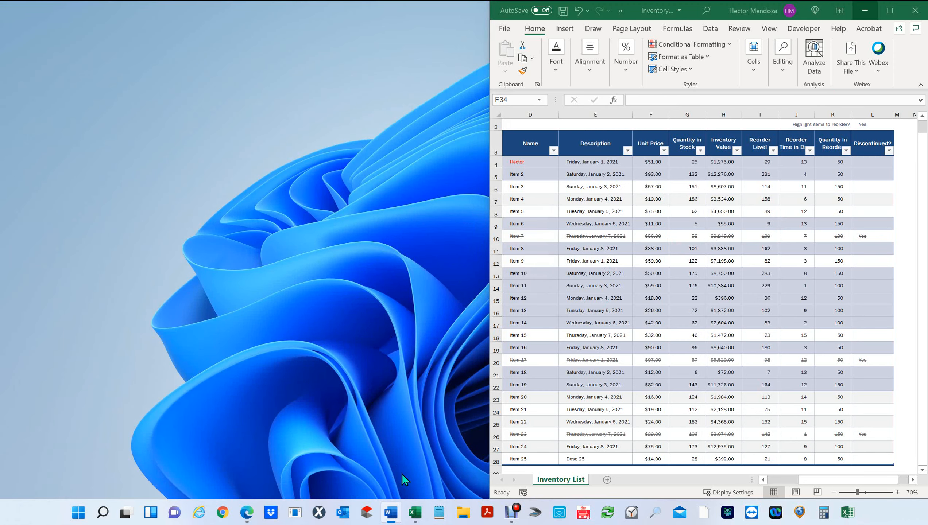
right_click(392, 515)
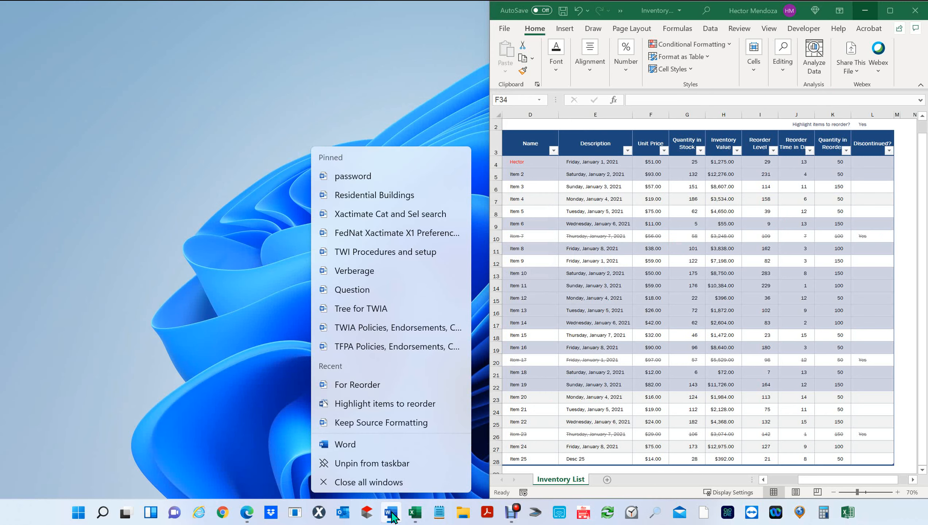
left_click(386, 385)
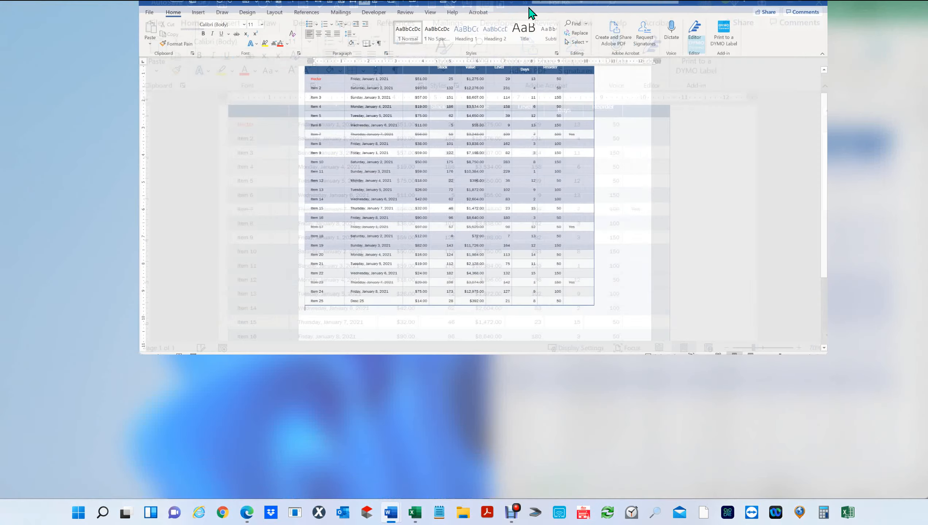
key("super+Left")
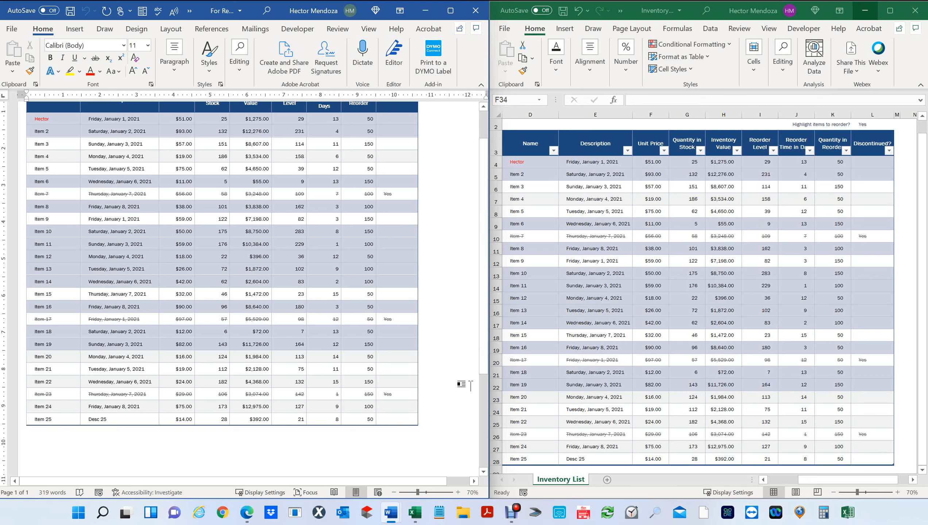
Delete the entire content of the For Reorder document in Word
left_click_drag(483, 342, 465, 314)
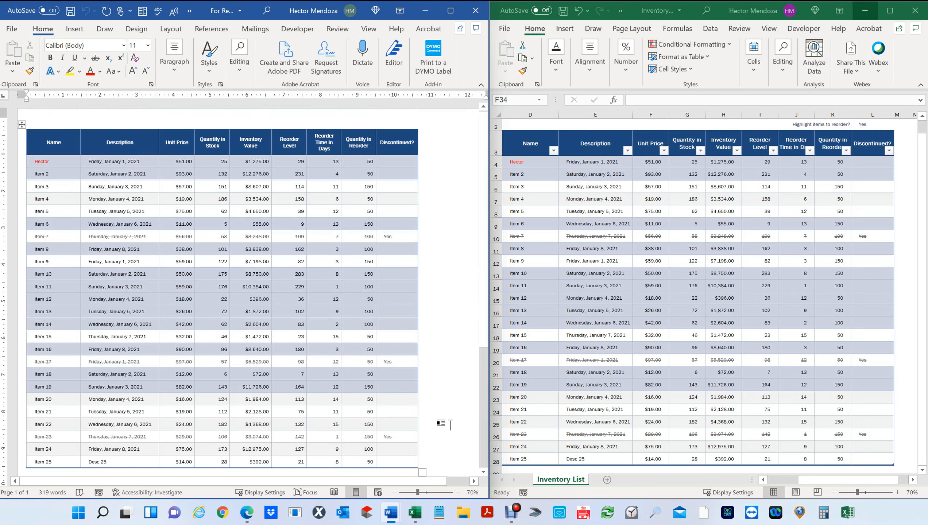
left_click(449, 415)
key("ctrl+a")
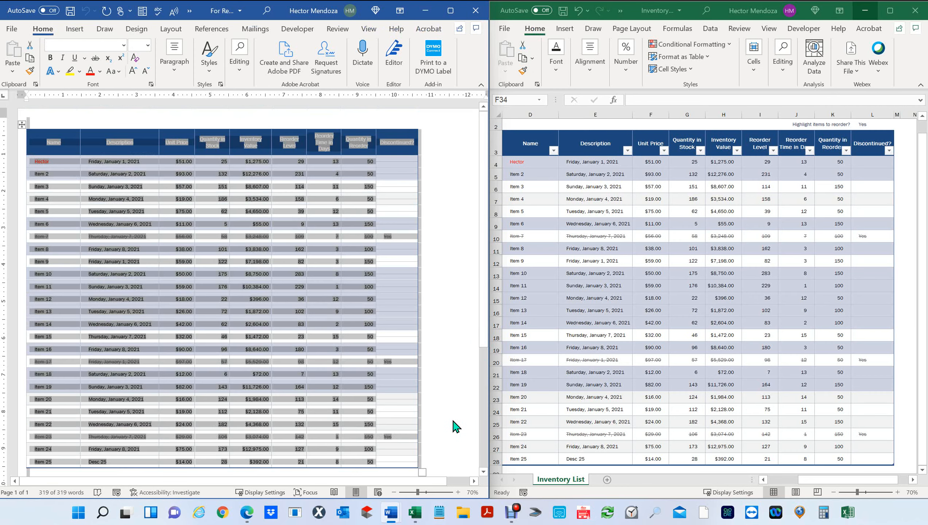
key("Delete")
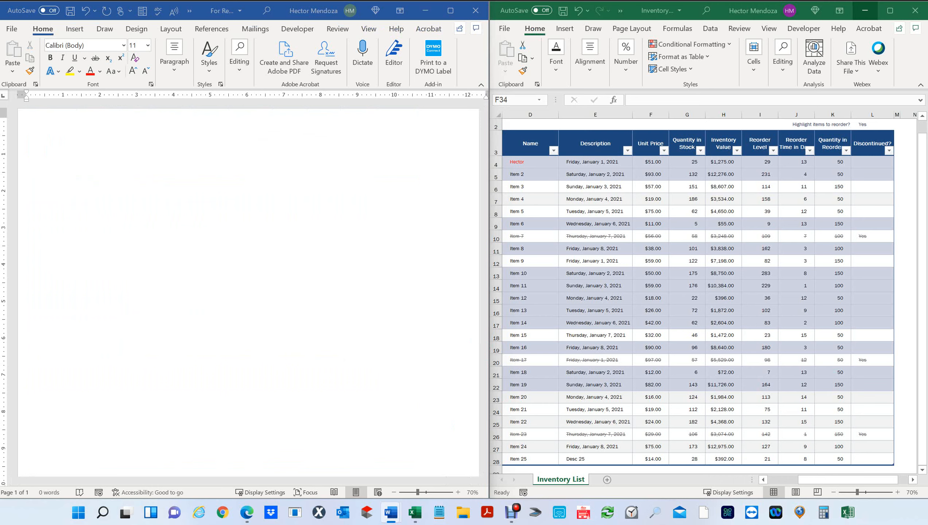
Copy the entire inventory table, including its header row, from the Excel Inventory List sheet
left_click(710, 279)
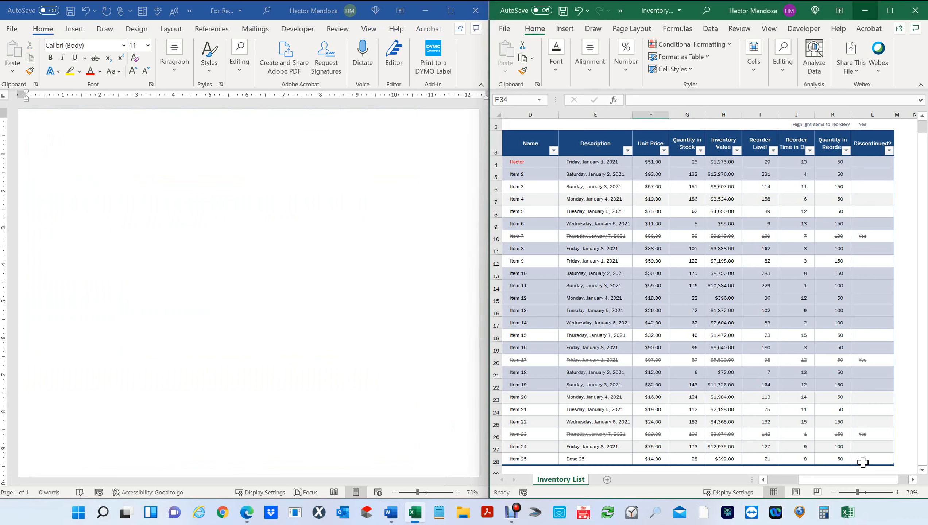
left_click(878, 460)
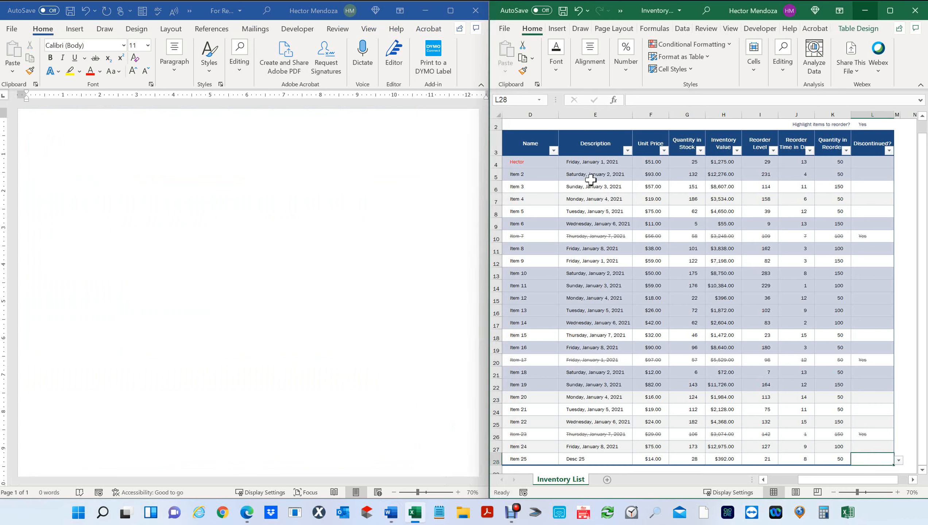
key("ctrl+a")
key("ctrl+a")
key("ctrl+c")
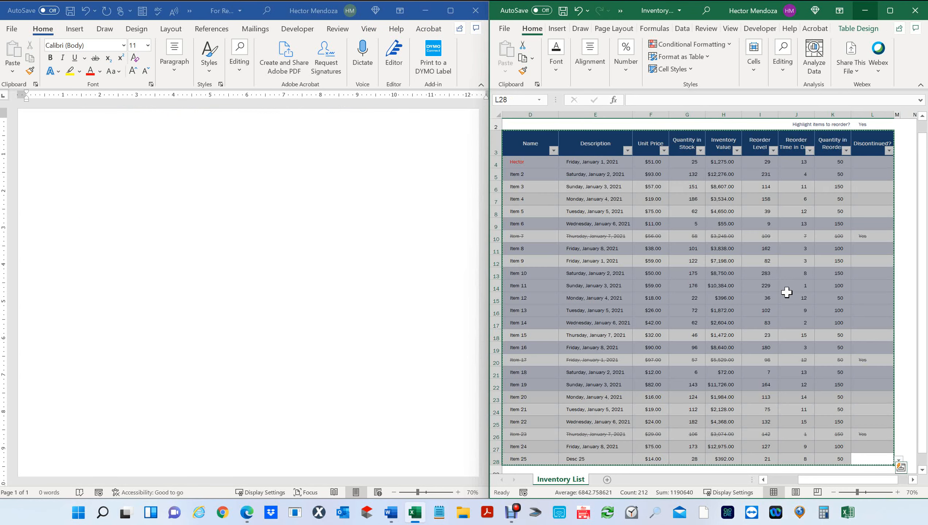
Preview the Link & Use Destination Styles paste option for the copied table in the empty Word document
left_click(69, 146)
right_click(68, 143)
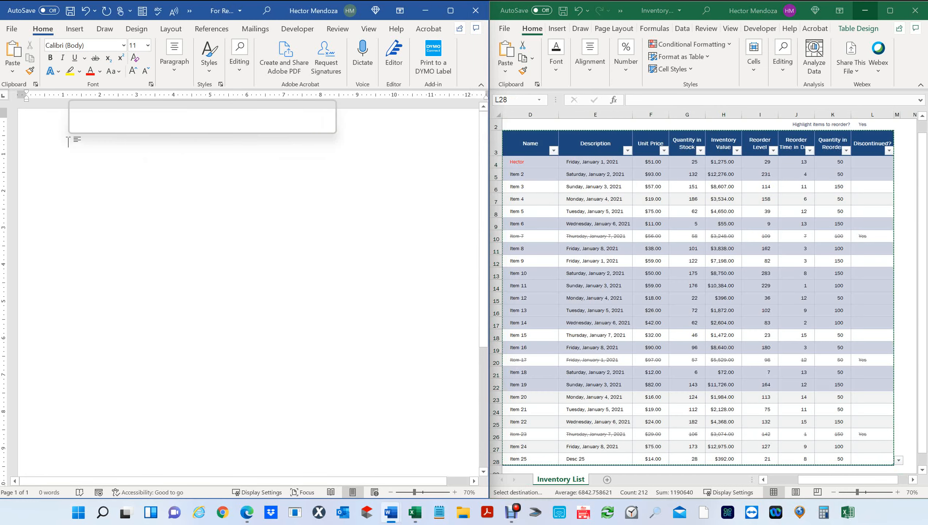
left_click(47, 141)
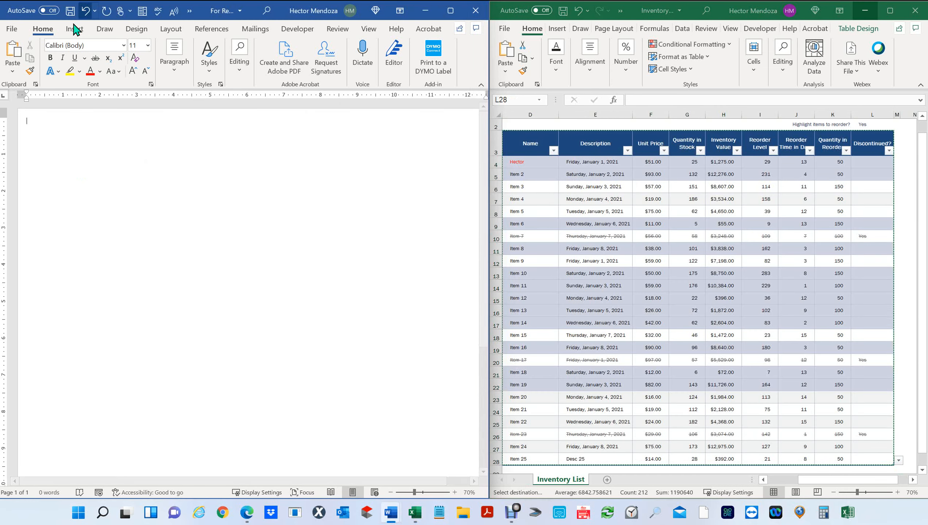
left_click(12, 73)
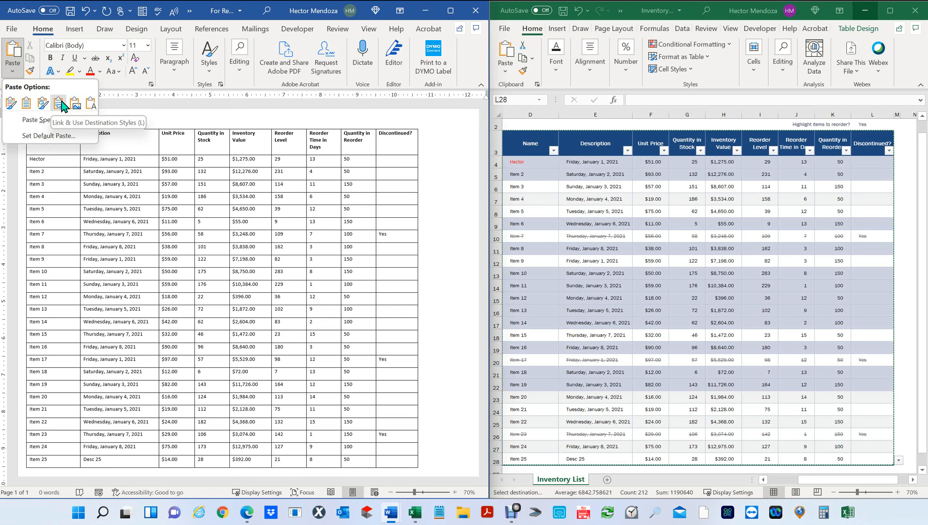
left_click(185, 137)
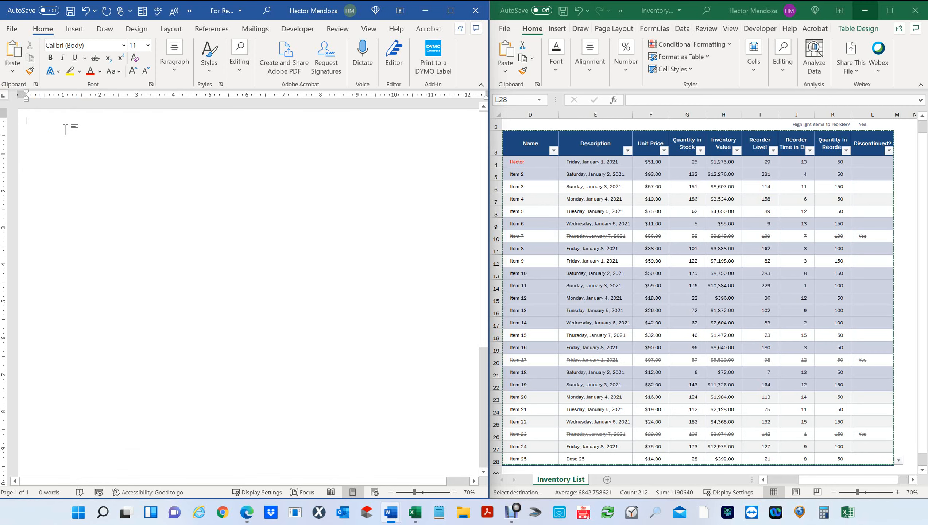
Set the empty Word document's text formatting to red, bold and the Amasis MT Pro Black font
left_click(100, 72)
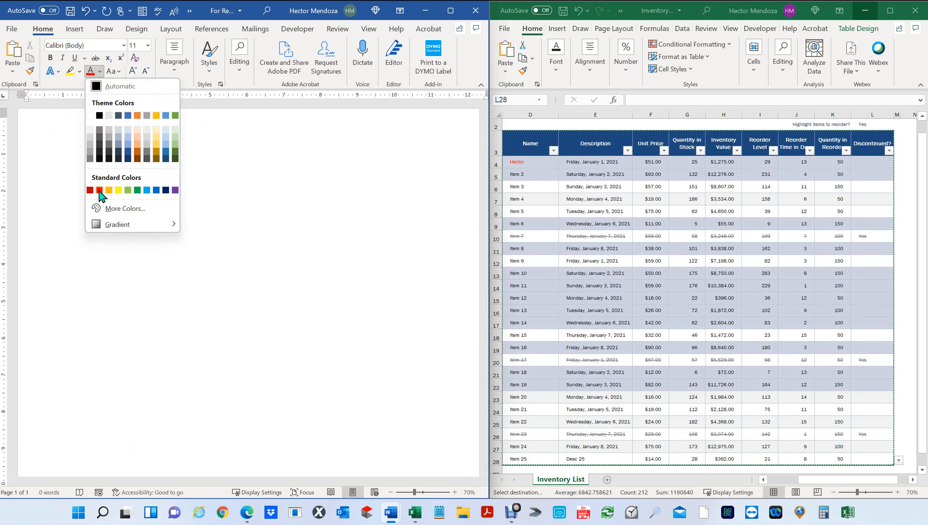
left_click(100, 190)
left_click(50, 57)
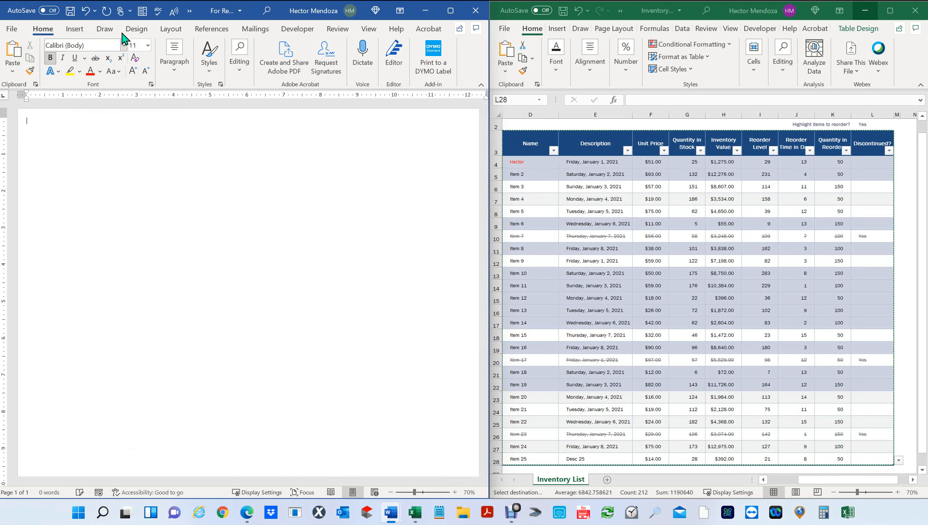
left_click(123, 46)
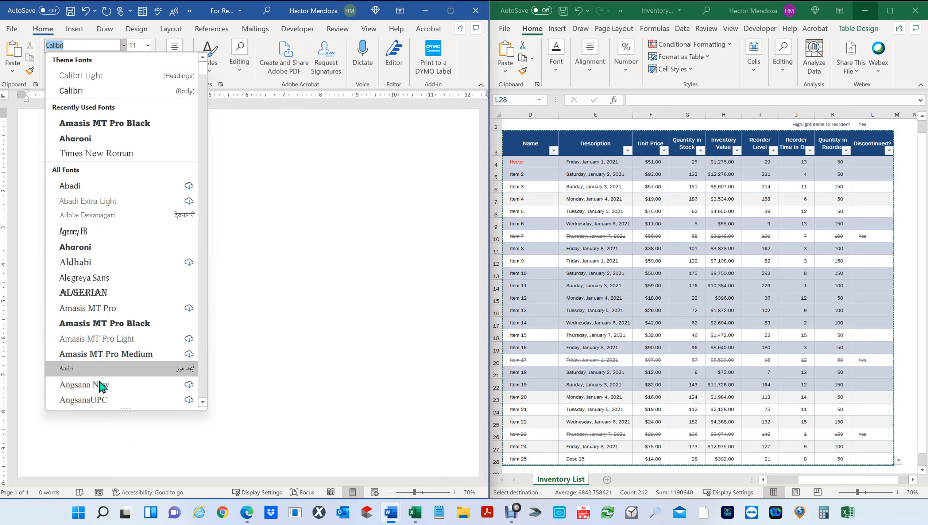
left_click(115, 323)
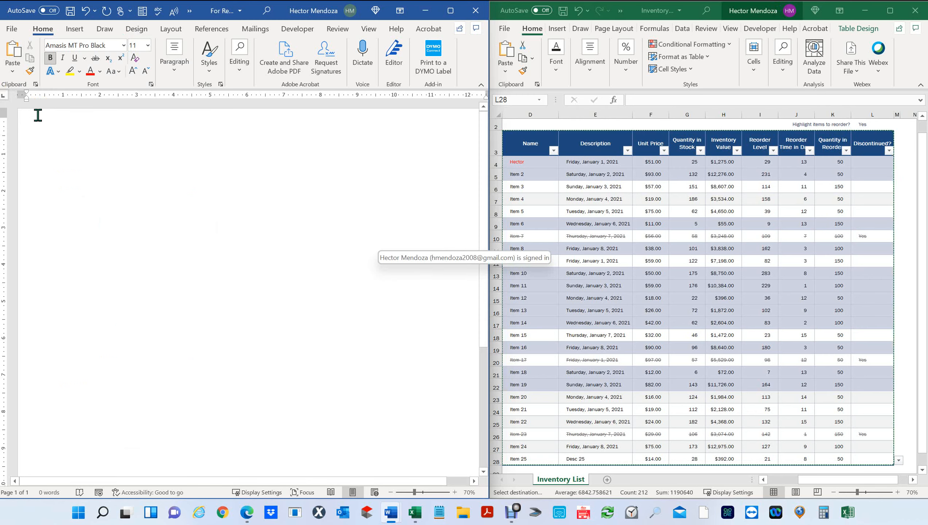
Paste the copied Excel table into the Word document with the Link & Use Destination Styles option
left_click(13, 71)
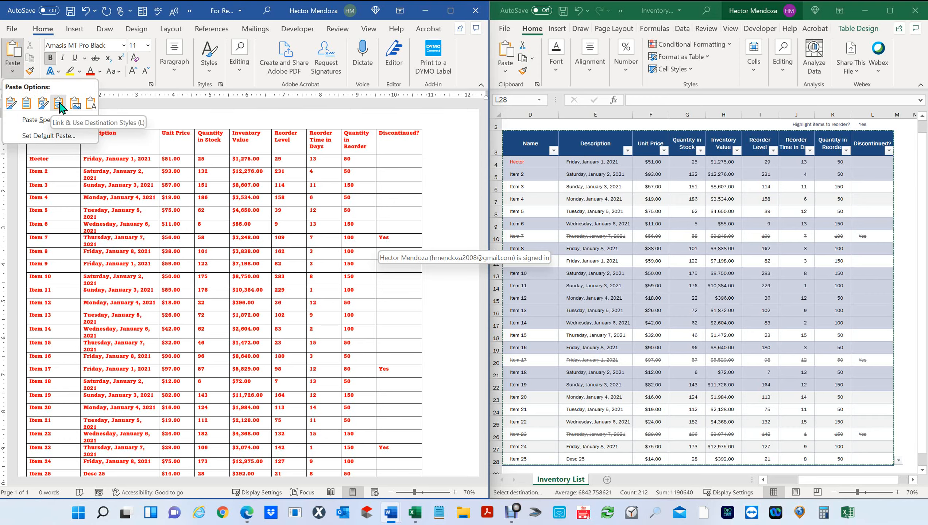
left_click(58, 108)
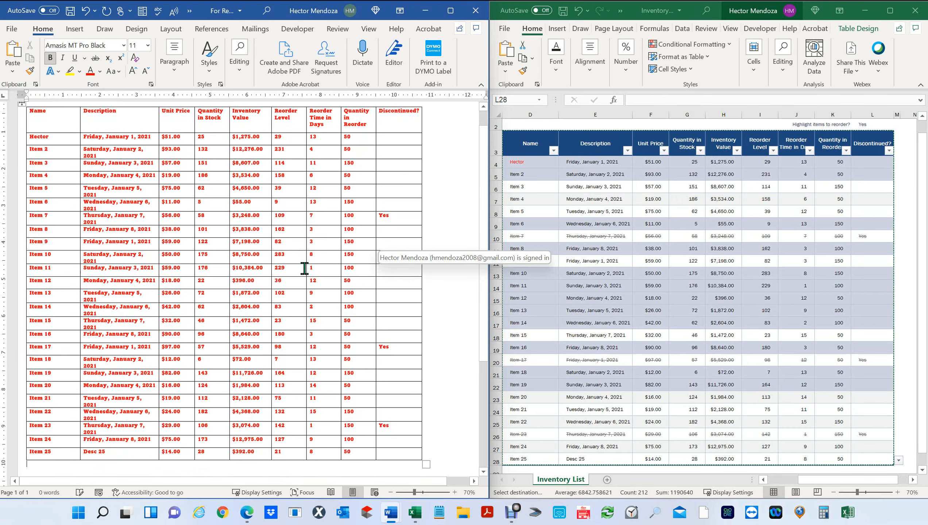
scroll(304, 267, "up", 1)
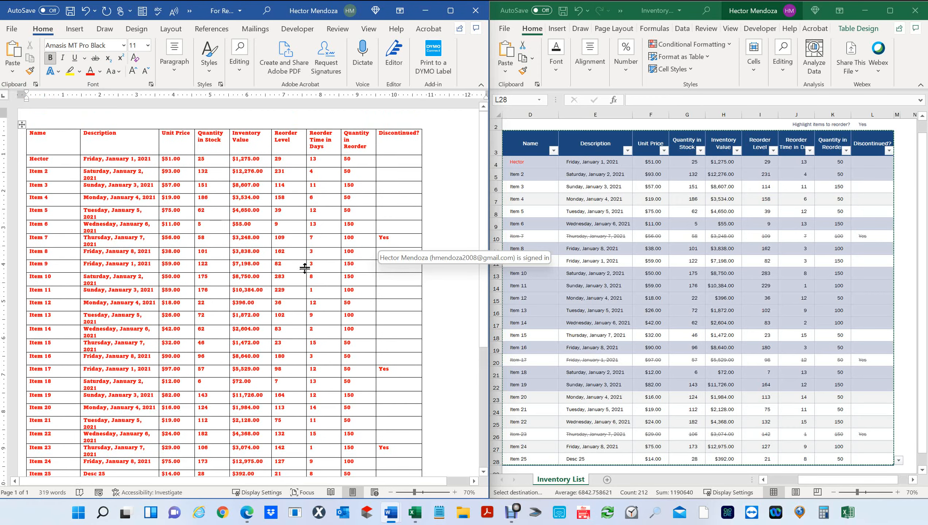
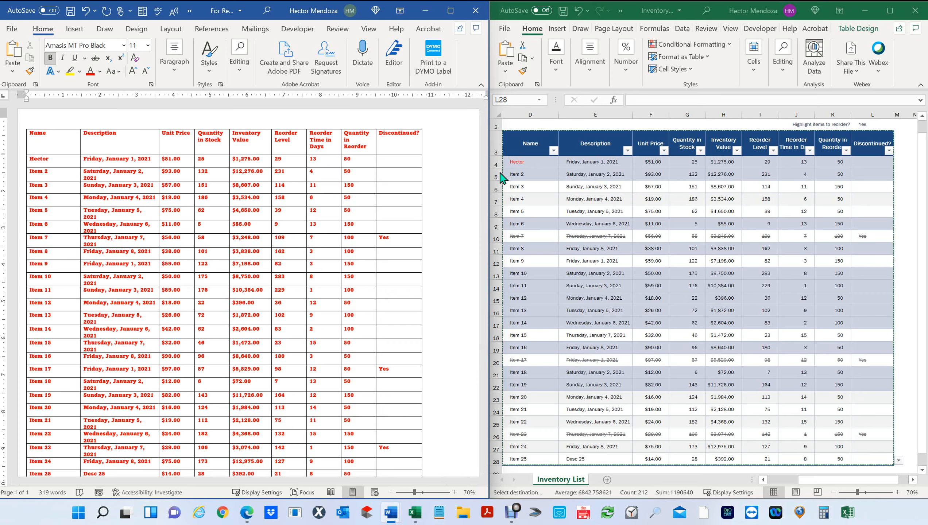
Delete the entire contents of the Word document, including the red bold linked table
left_click(370, 315)
key("ctrl+a")
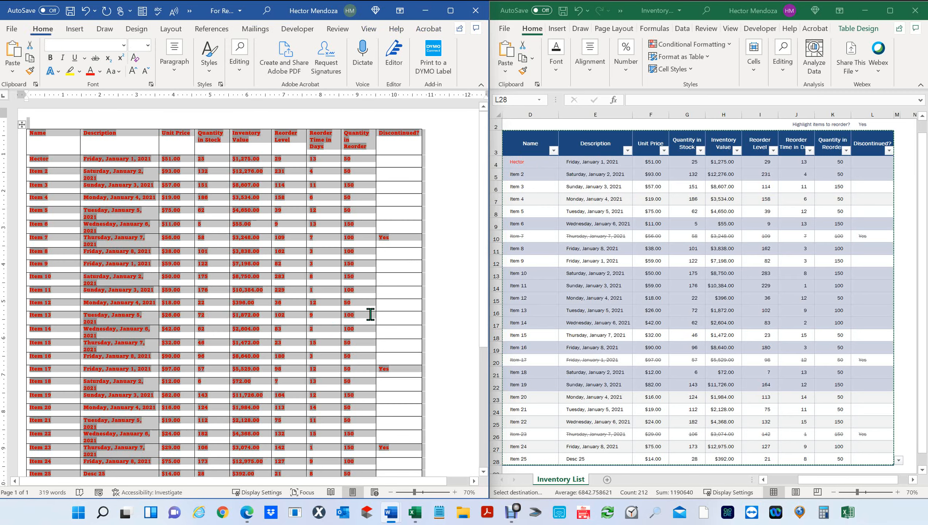
key("Delete")
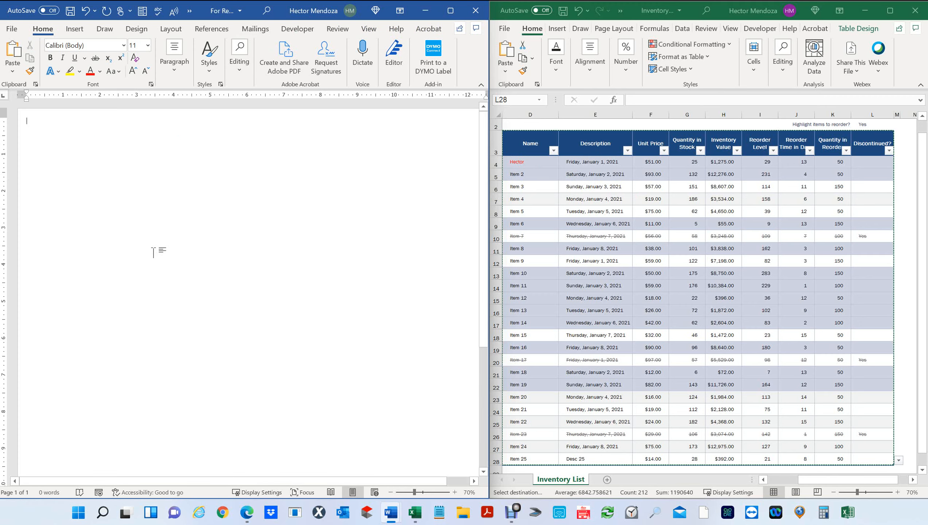
Undo the recent Word changes back to the table in source formatting, and redo its removal
key("ctrl+z")
key("ctrl+z")
key("ctrl+z")
key("ctrl+z")
key("ctrl+z")
key("ctrl+z")
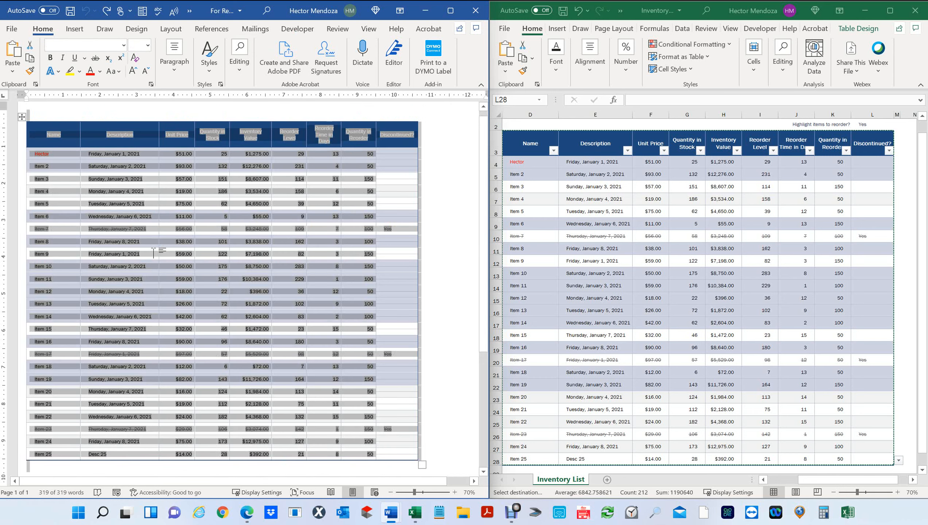
key("ctrl+y")
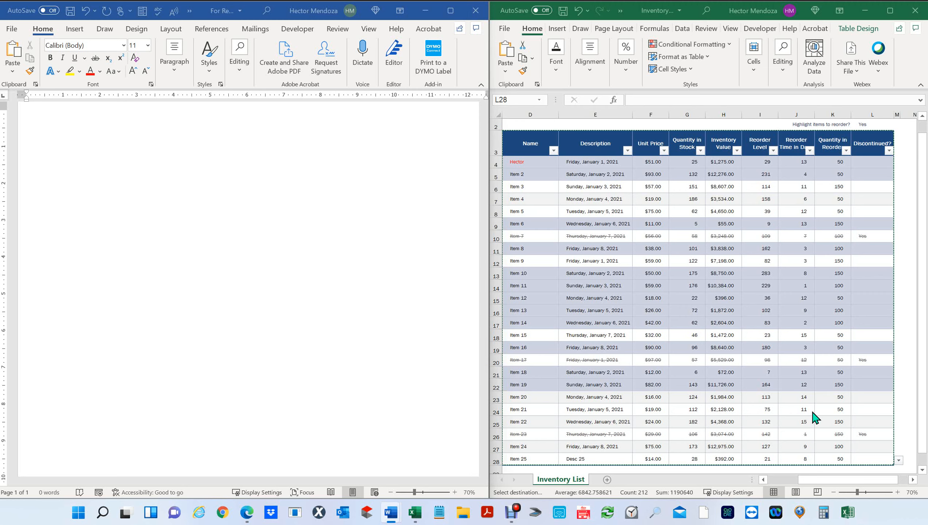
Copy the Description and Unit Price cells of Items 8 to 11 in the Excel inventory table
left_click(874, 458)
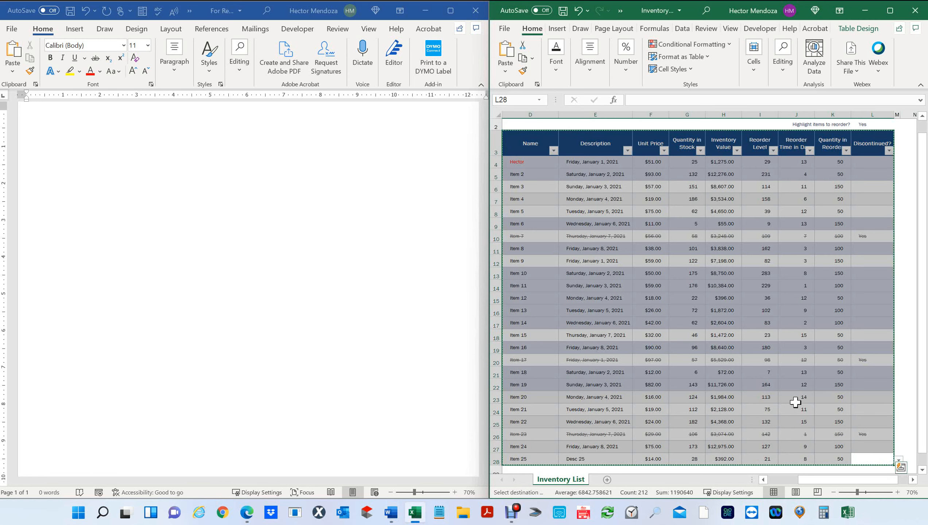
left_click(594, 299)
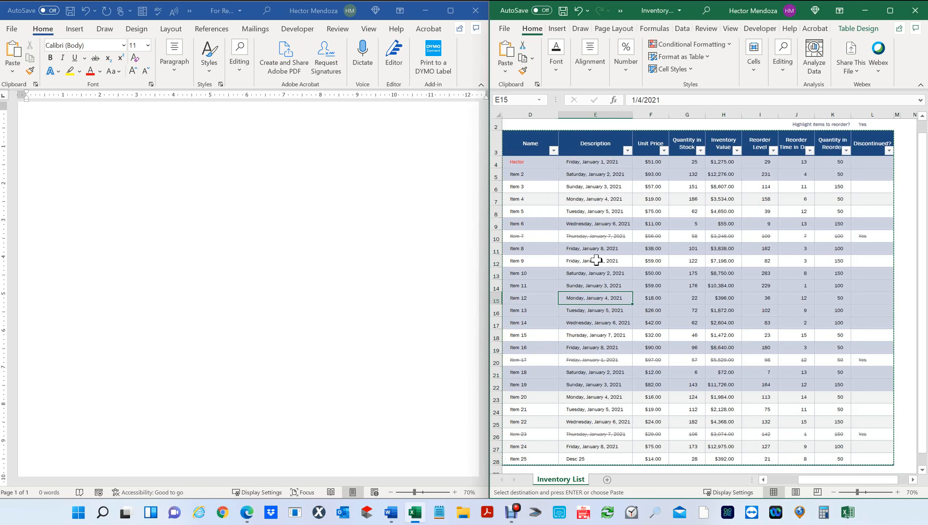
left_click_drag(581, 247, 655, 287)
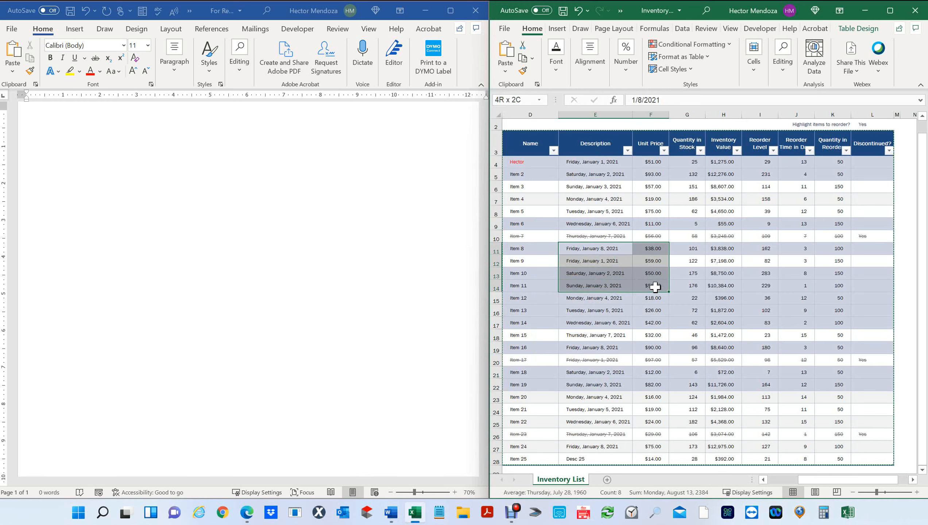
left_click_drag(655, 287, 655, 287)
key("ctrl+c")
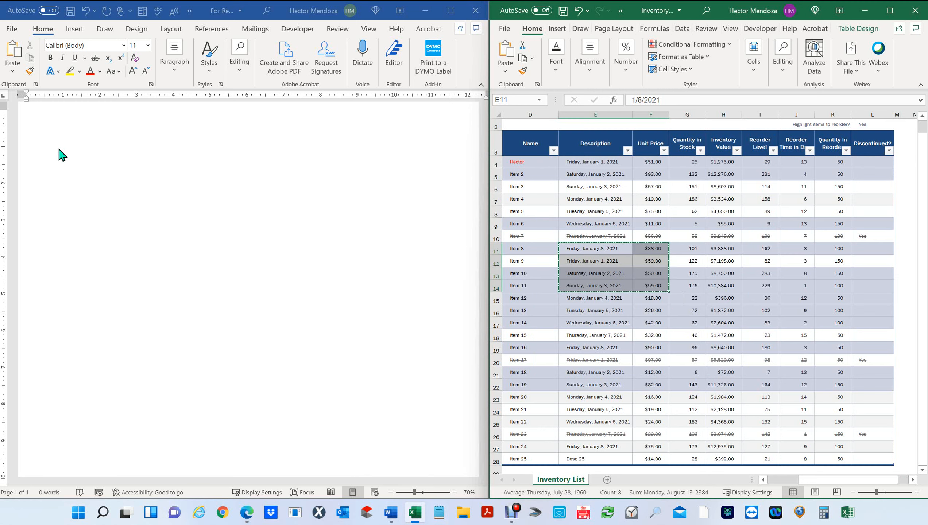
Paste the copied Excel cells into the empty Word document with the Picture option
left_click(46, 132)
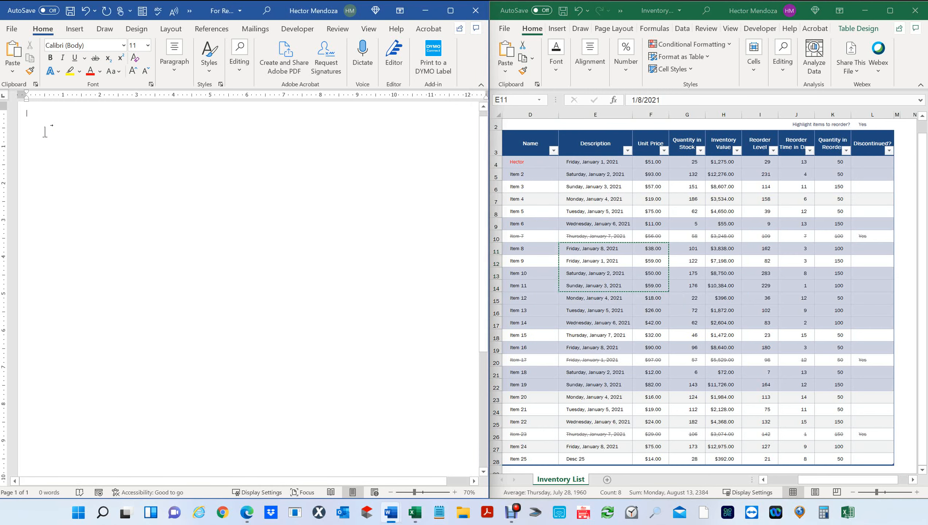
left_click(13, 72)
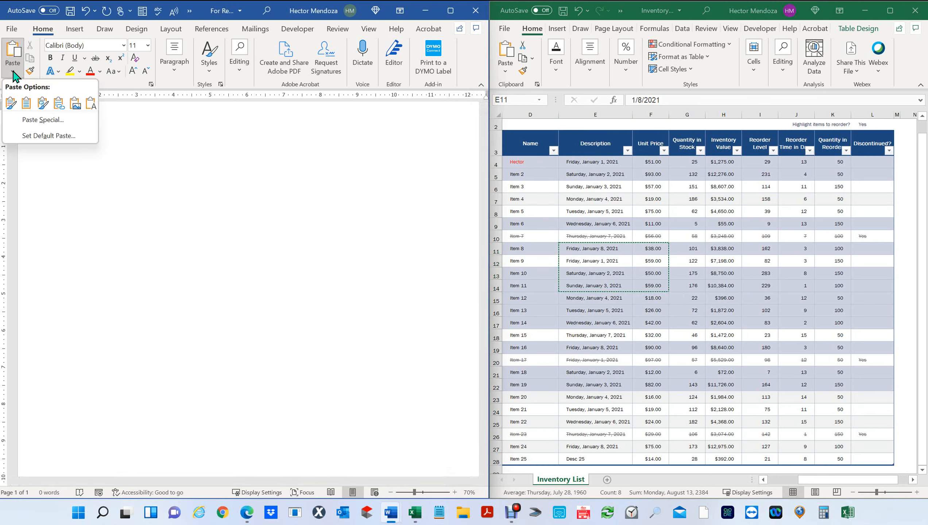
left_click(80, 107)
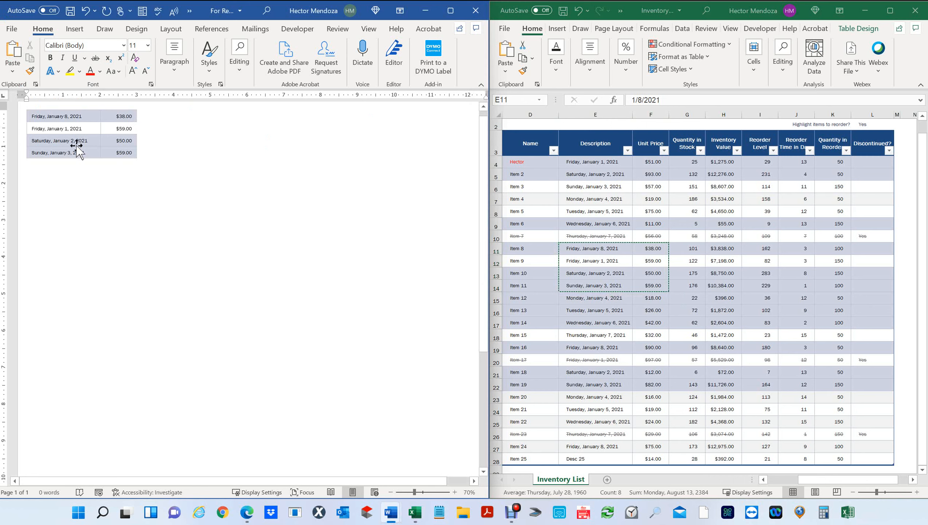
Set the Inventory Value of Item 8 in the Excel table to 6000
left_click(816, 222)
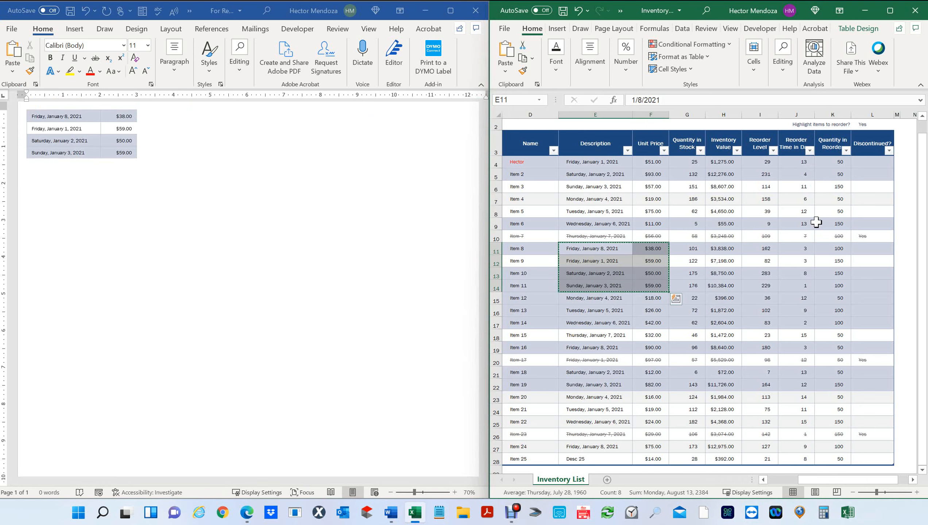
left_click(683, 313)
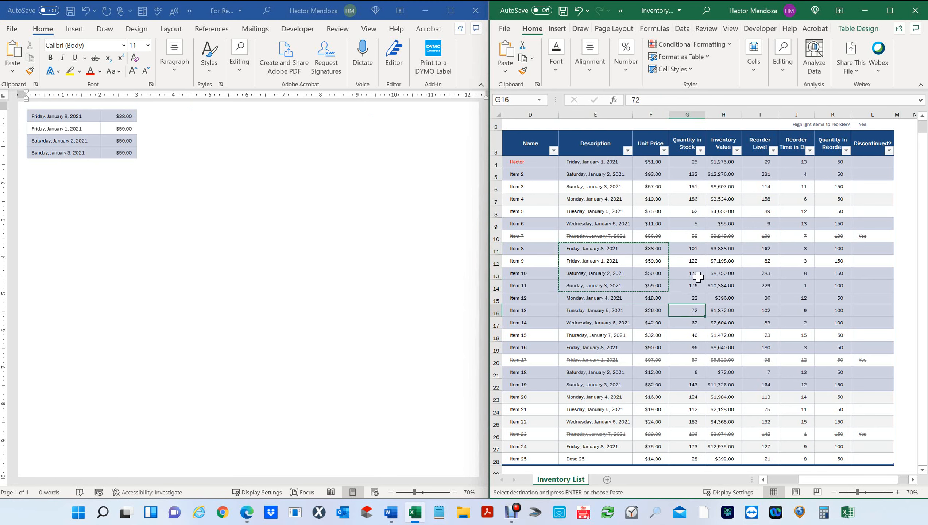
left_click(727, 251)
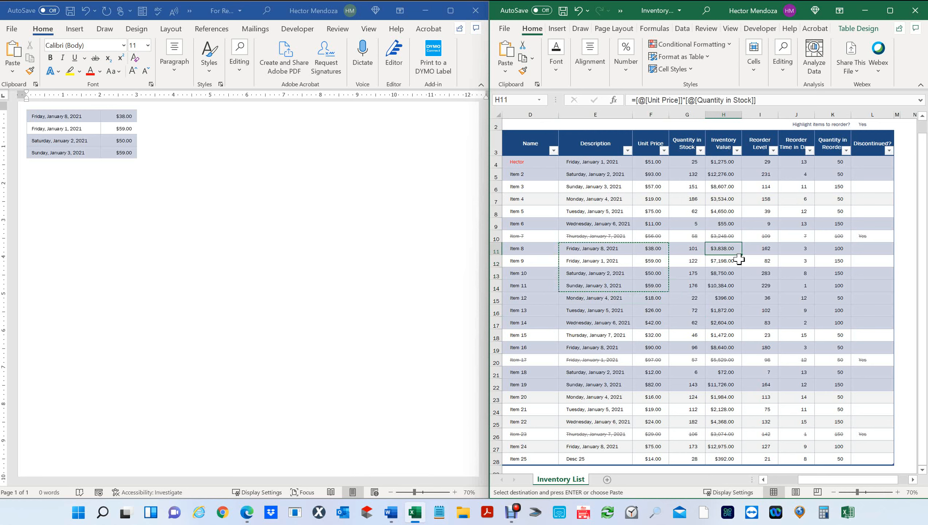
type("6000")
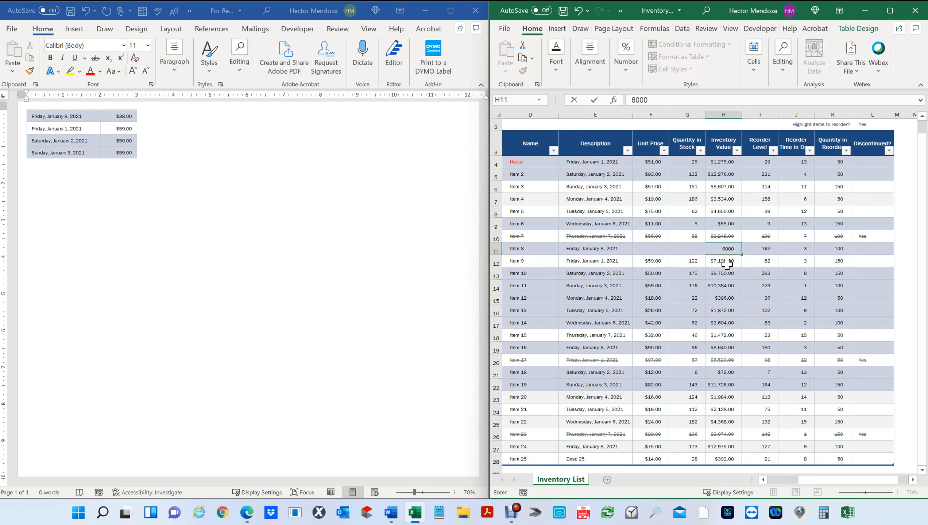
key("Return")
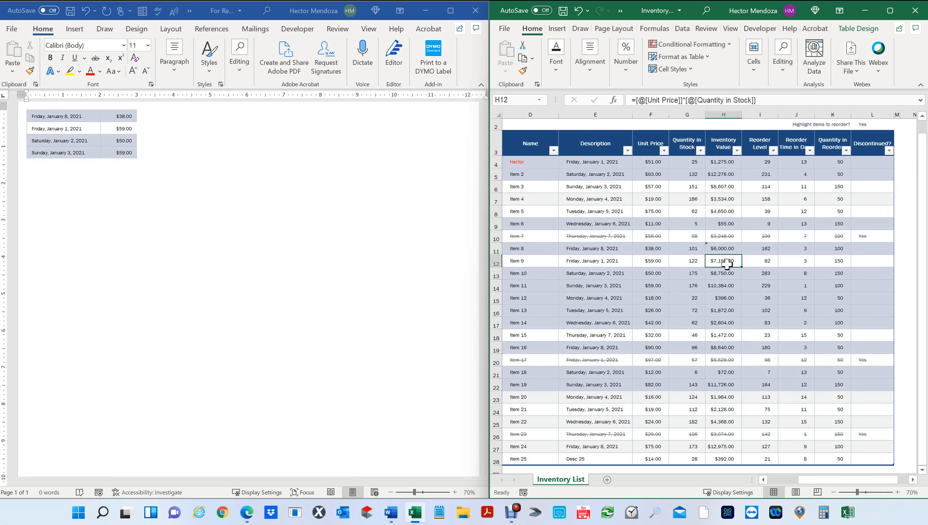
left_click(526, 252)
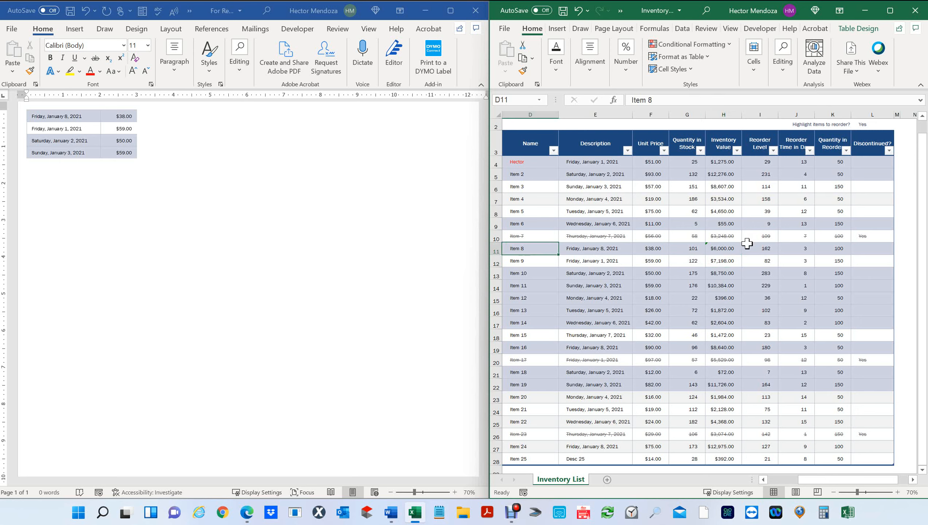
left_click(731, 250)
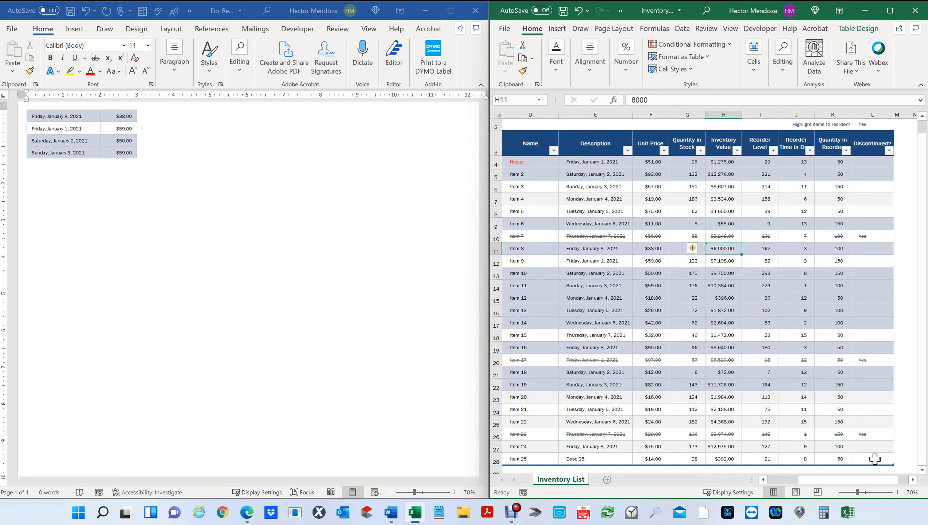
Enlarge the pasted picture of the cells in Word to nearly the full page width
left_click(202, 218)
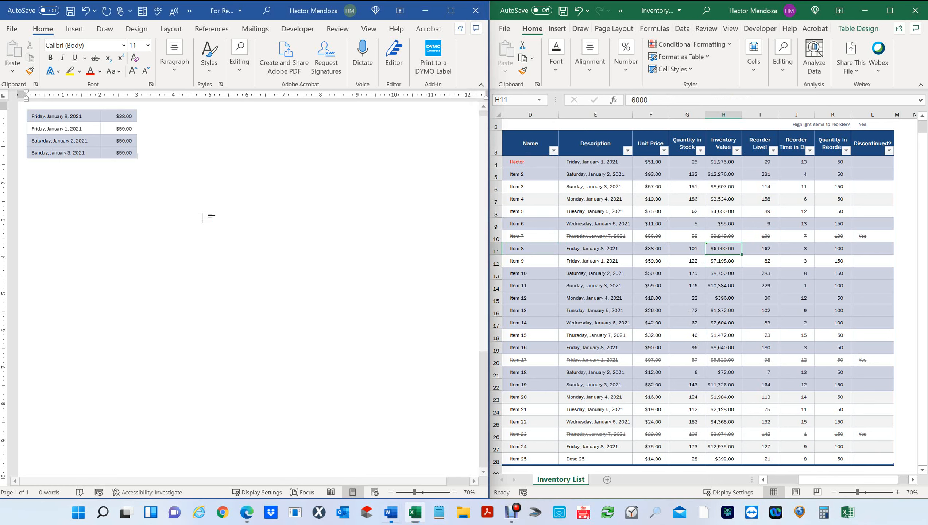
left_click(101, 132)
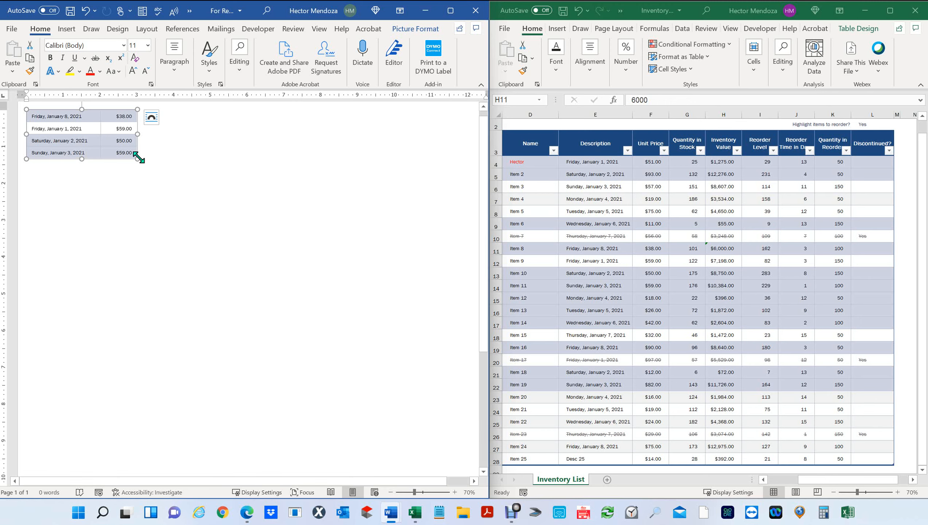
left_click_drag(139, 160, 290, 298)
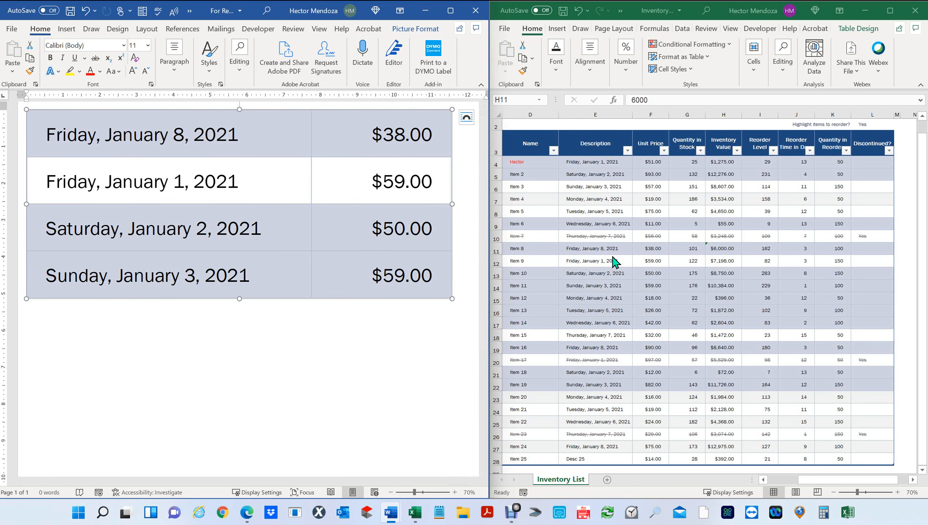
Zoom the Excel Inventory List sheet in to 250% and back out to 65% to compare cell sizes
left_click(623, 272)
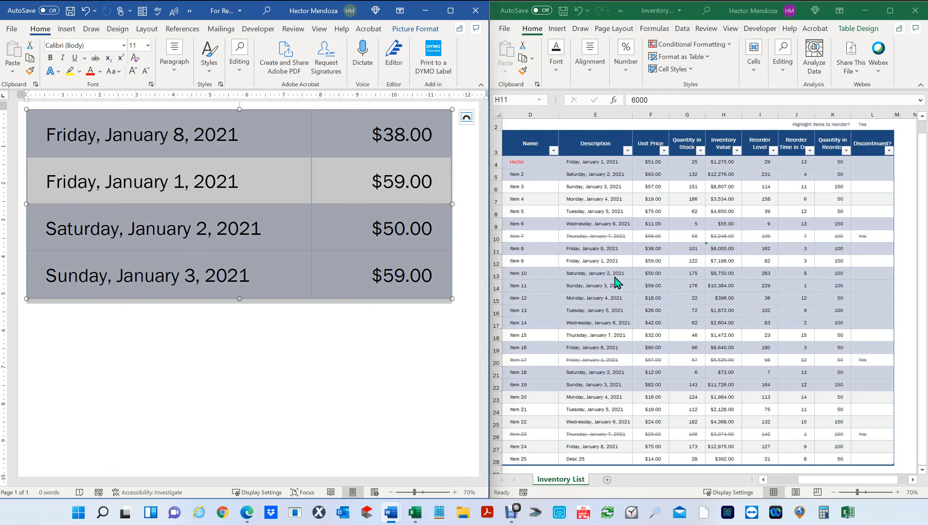
left_click(537, 226)
scroll(537, 227, "up", 12)
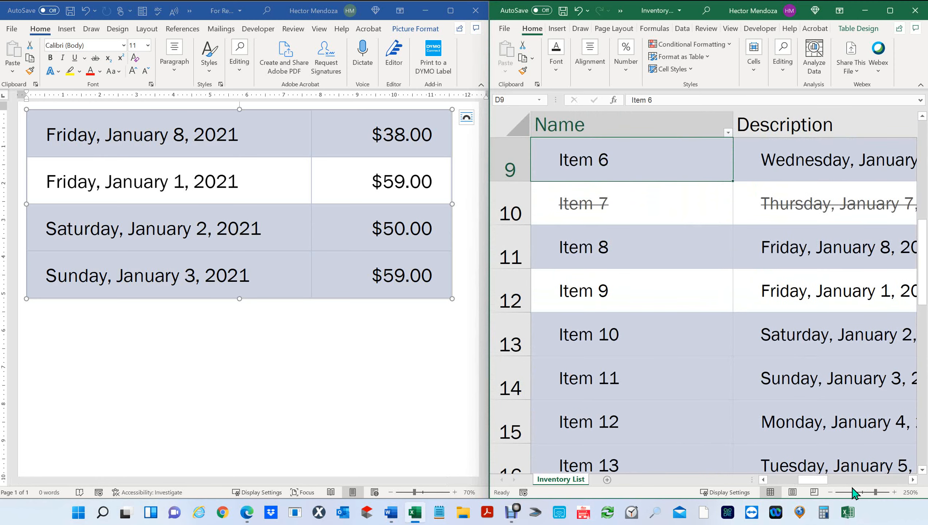
left_click(863, 493)
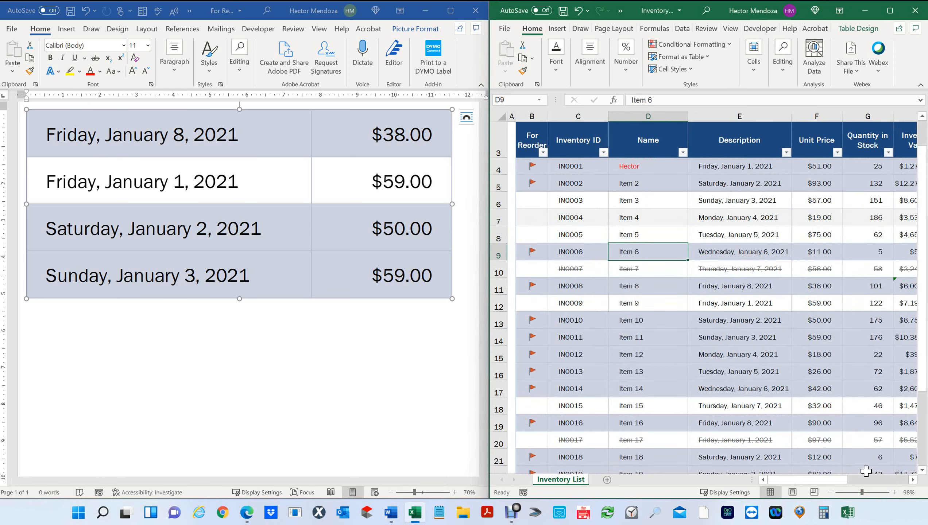
left_click_drag(863, 492, 853, 492)
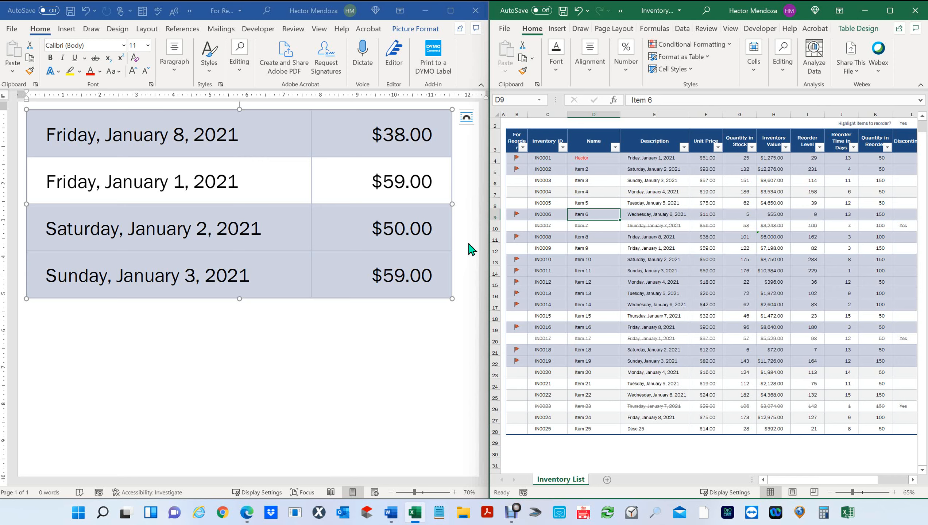
Resize the pasted cell picture in Word smaller and larger several times, and delete it
left_click(315, 229)
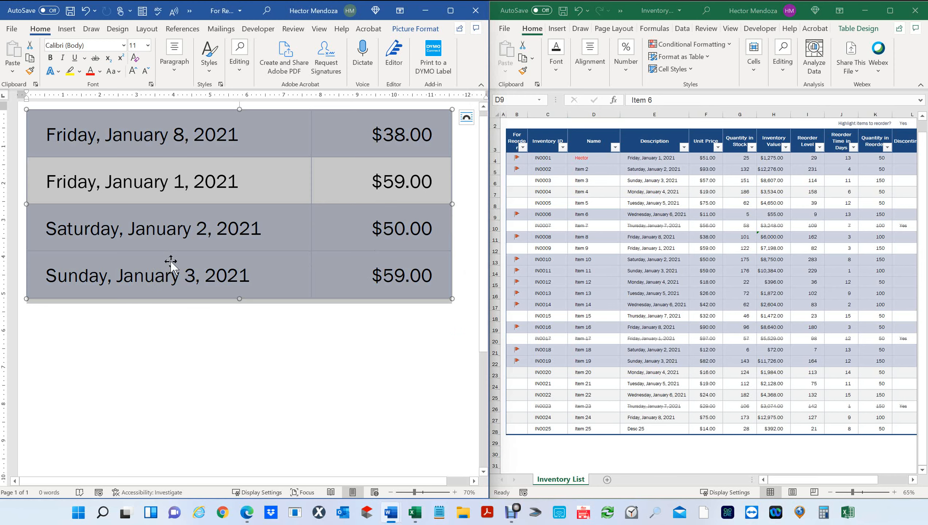
left_click_drag(452, 298, 208, 190)
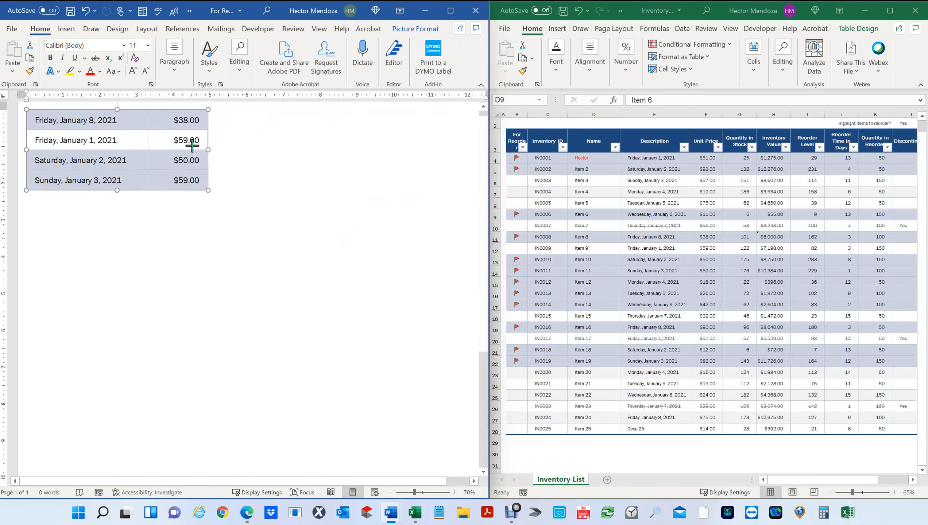
left_click_drag(192, 145, 174, 137)
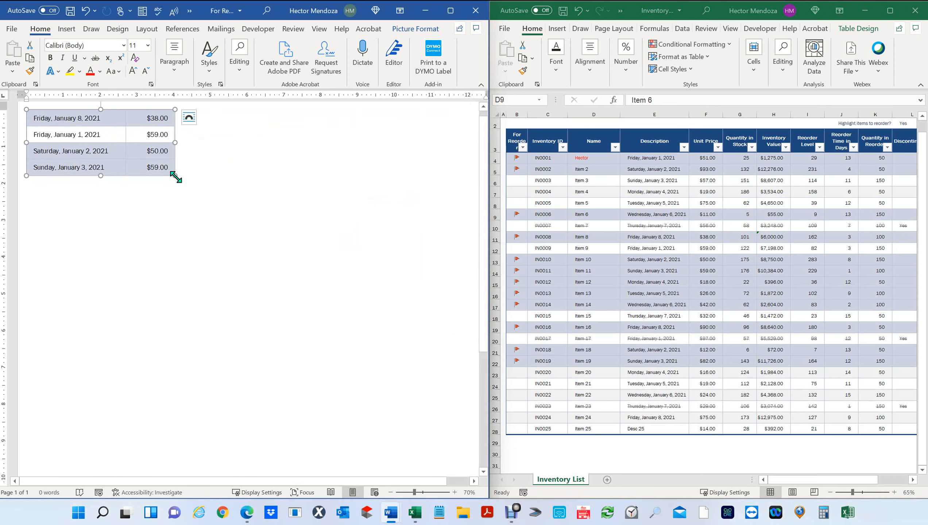
left_click_drag(176, 176, 290, 283)
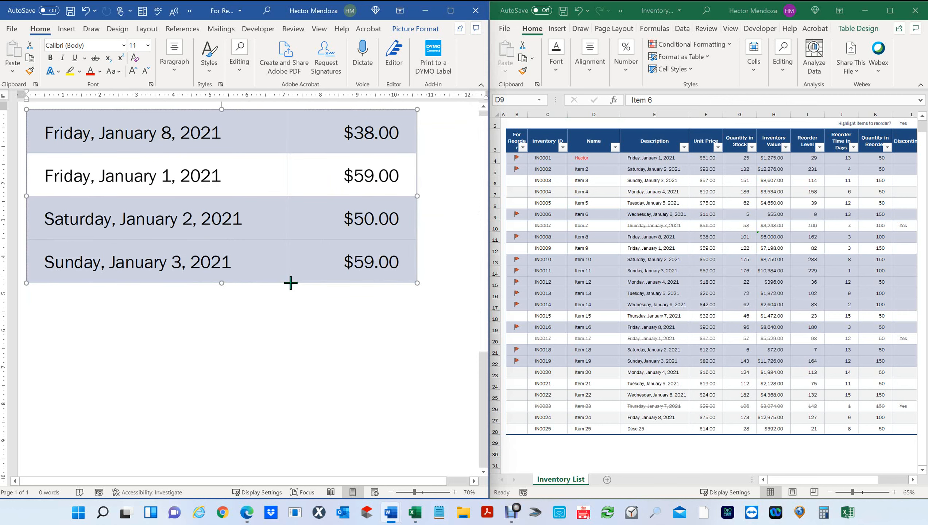
left_click_drag(418, 282, 242, 168)
key("Delete")
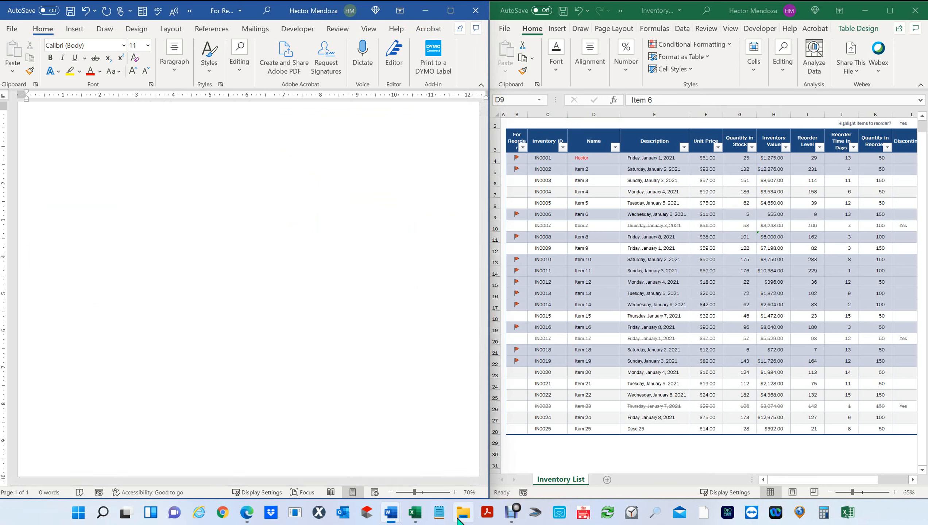
Copy the washer and dryer photo from File Explorer and paste it into the empty Word document
left_click(465, 519)
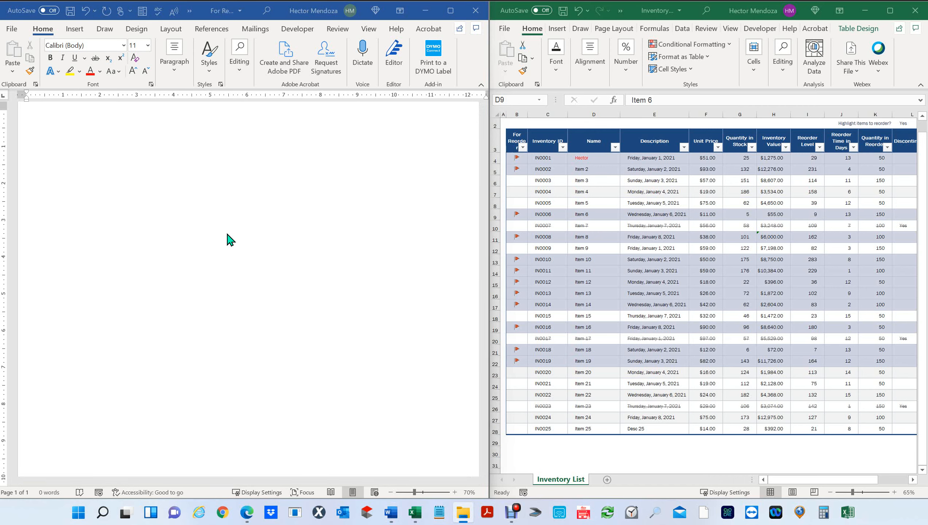
left_click(160, 197)
key("ctrl+v")
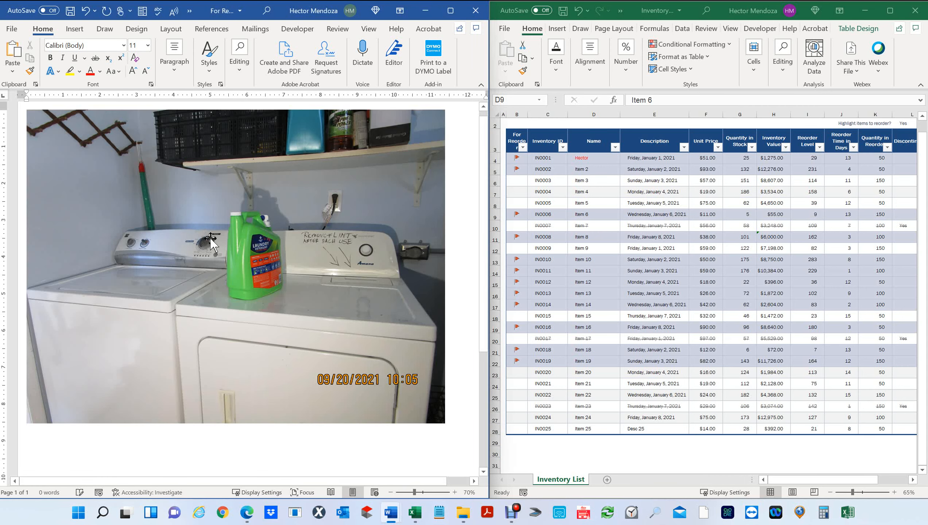
Crop the washer and dryer photo in Word from all four sides to just the washer's control panel and lid
left_click(212, 243)
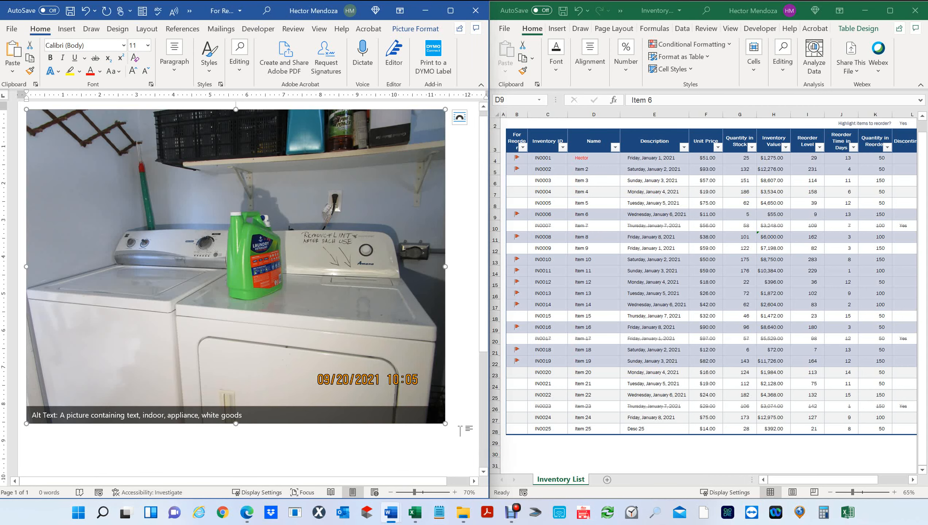
right_click(330, 287)
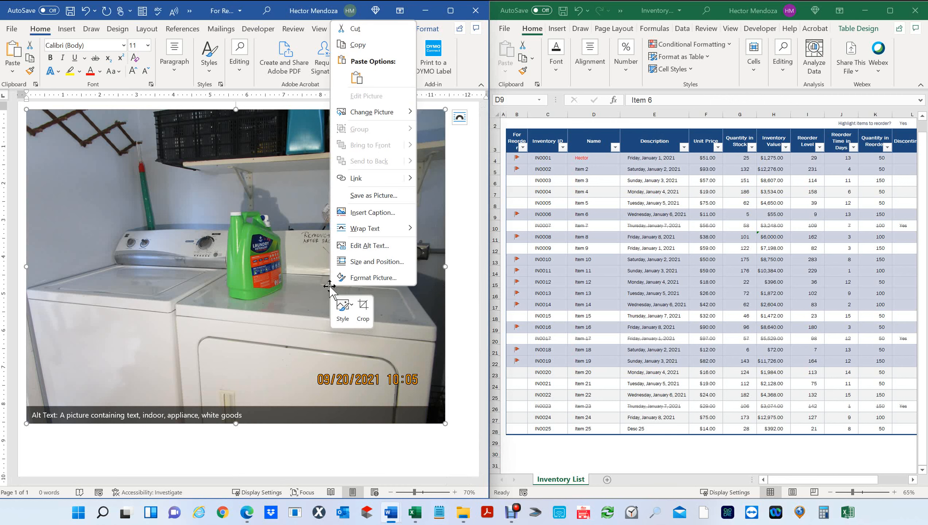
left_click(363, 306)
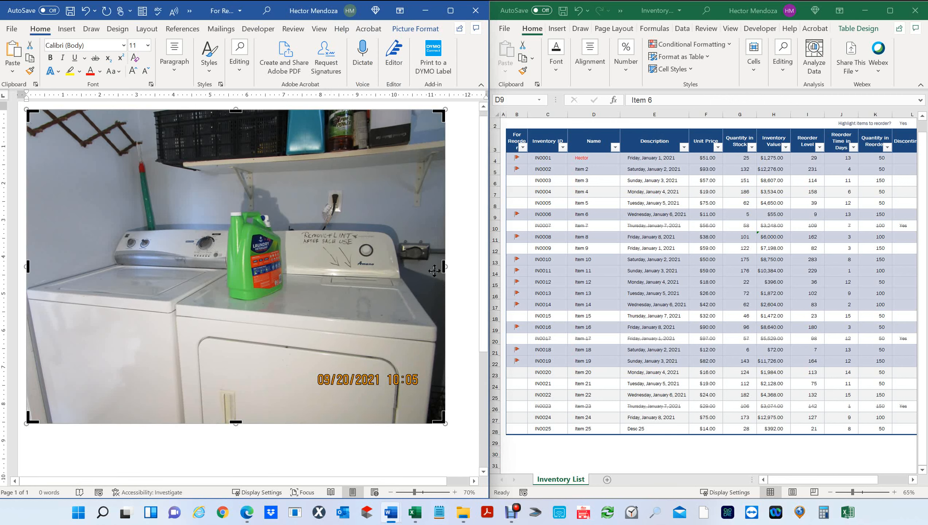
left_click_drag(444, 267, 171, 266)
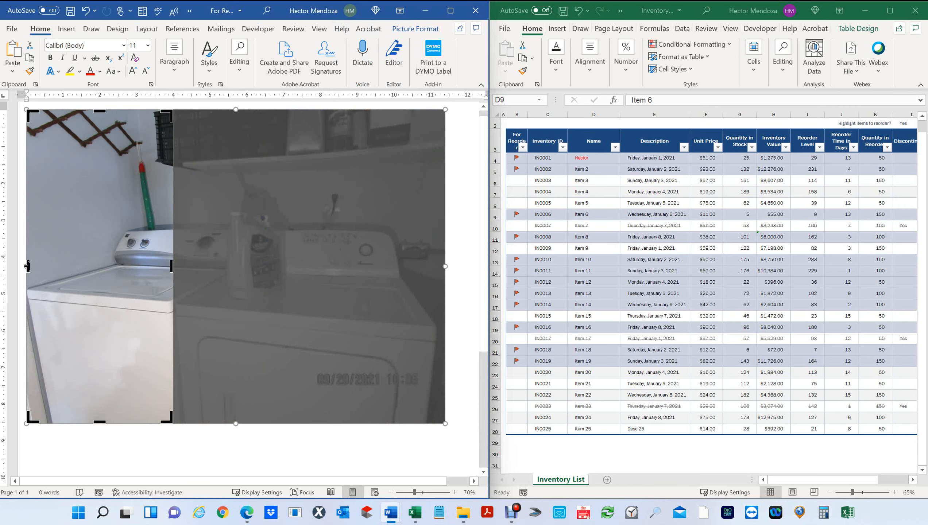
left_click_drag(55, 266, 84, 264)
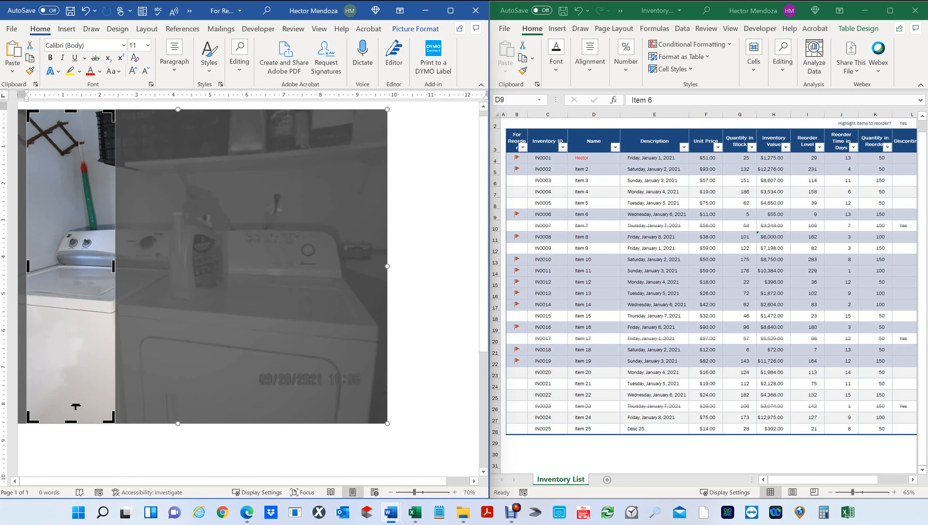
left_click_drag(76, 406, 88, 327)
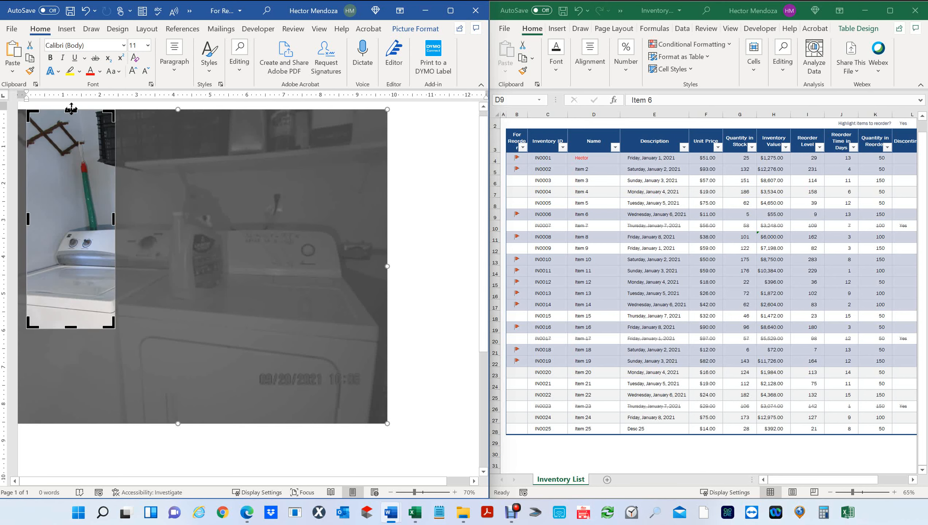
left_click_drag(64, 145, 56, 217)
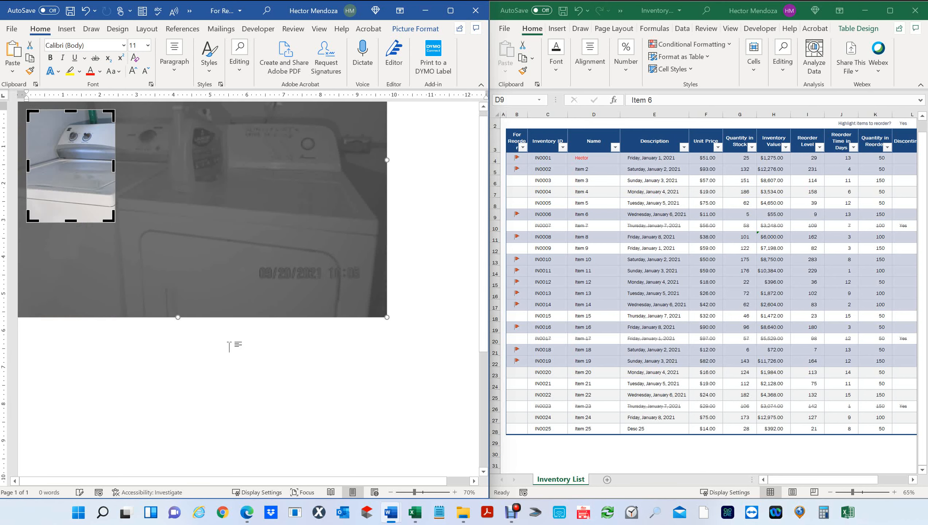
left_click(230, 345)
left_click(103, 195)
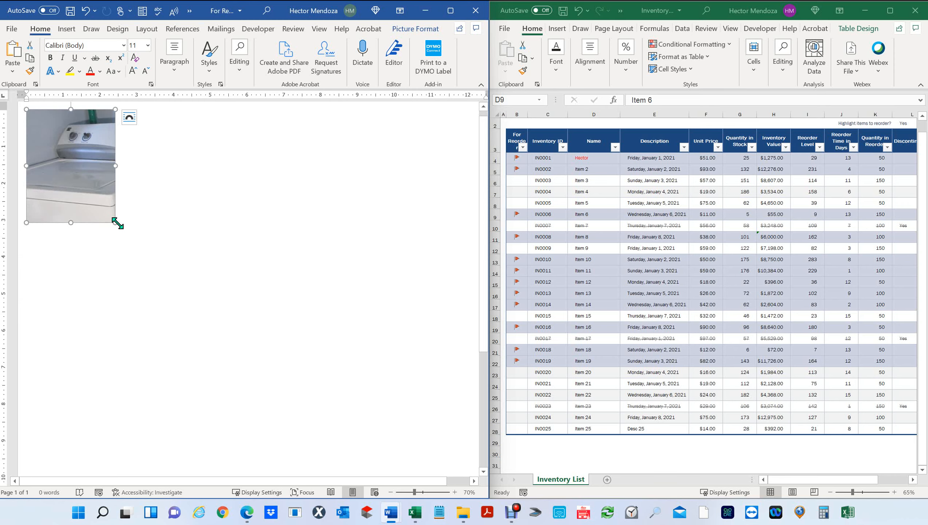
Enlarge the cropped washer picture to about half the page width, and undo the changes until the Word page is empty
left_click_drag(115, 223, 261, 230)
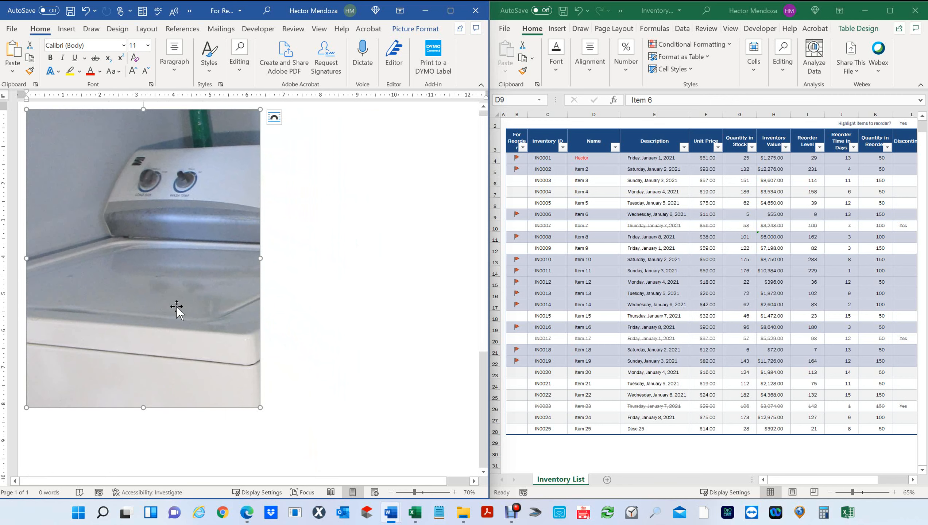
key("ctrl+z")
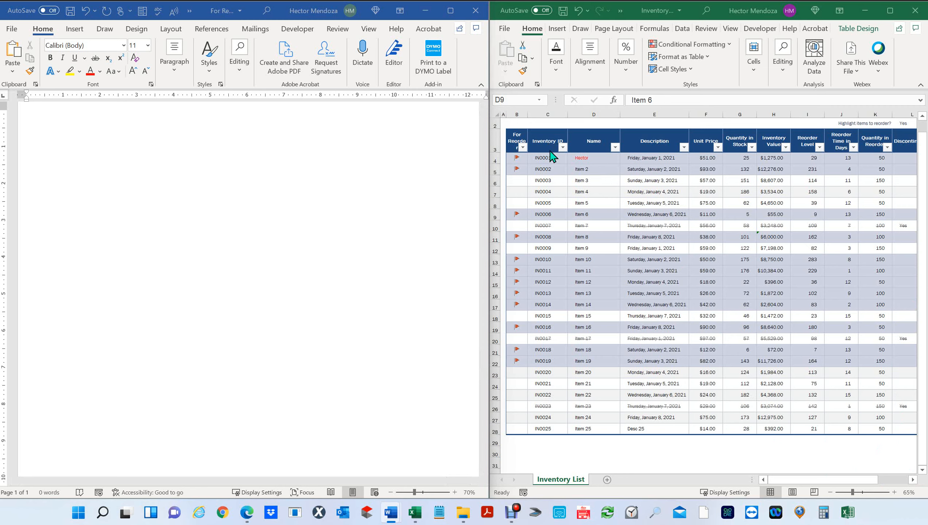
Copy the whole Excel inventory table, from the For Reorder header to the last row of the Discontinued column
left_click(517, 139)
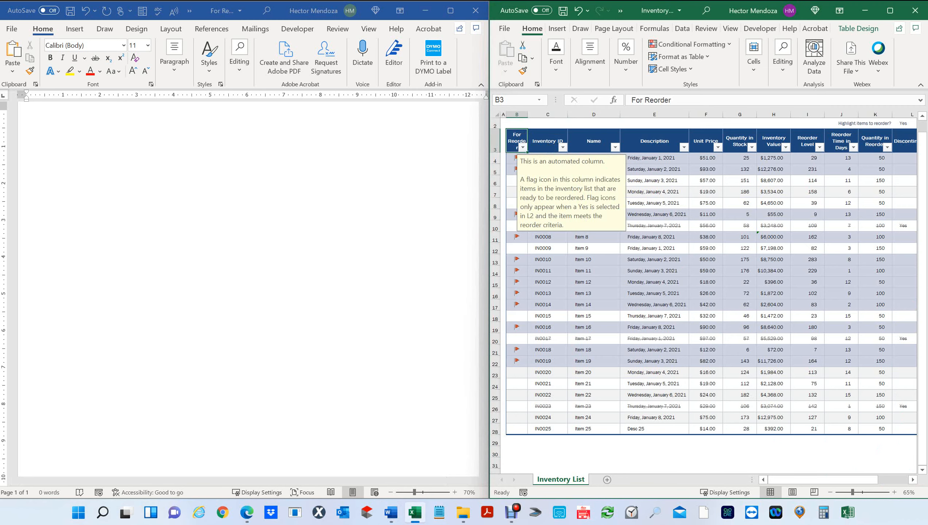
left_click(912, 479)
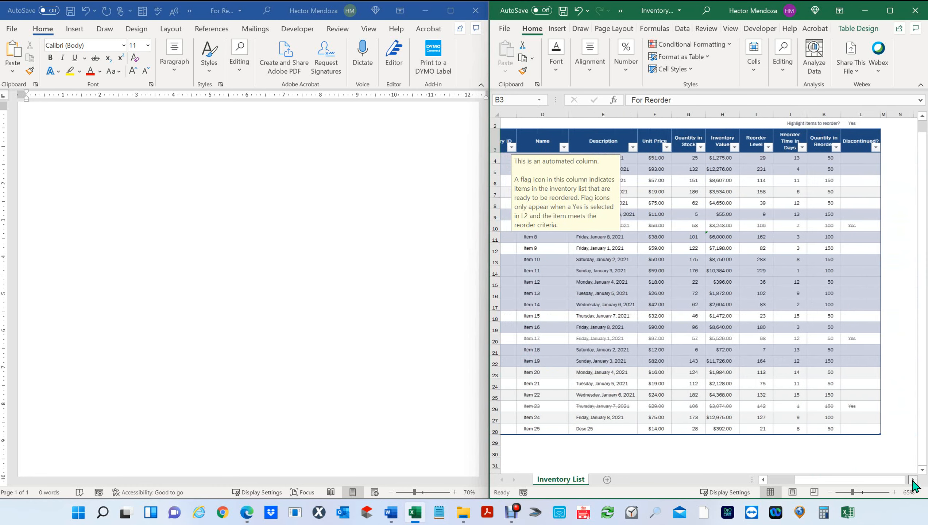
left_click(914, 480)
left_click(798, 425, "shift")
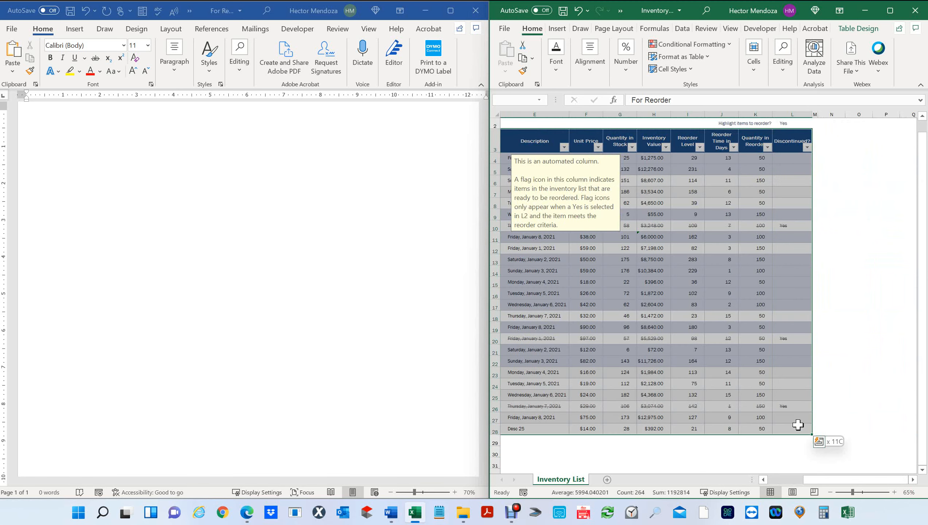
key("ctrl+c")
Paste the copied inventory table into the empty Word document with the Keep Text Only option
left_click(52, 115)
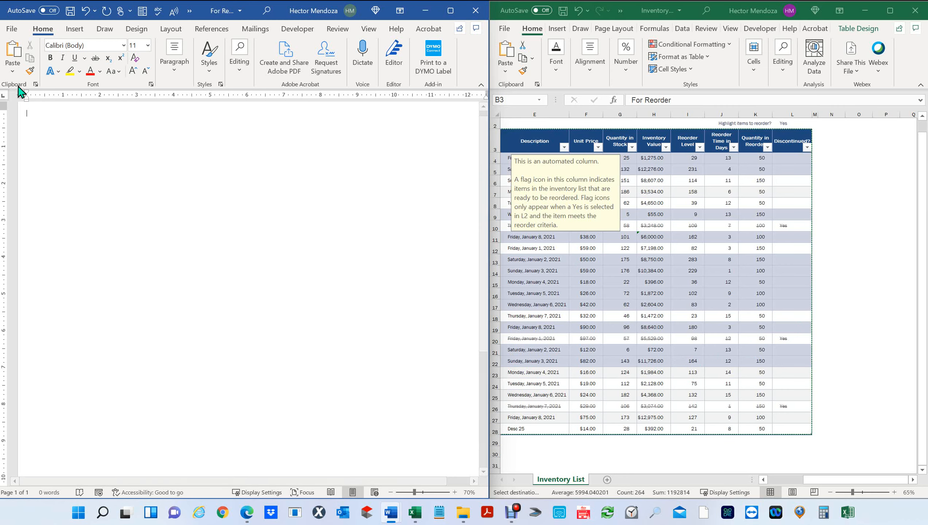
left_click(12, 71)
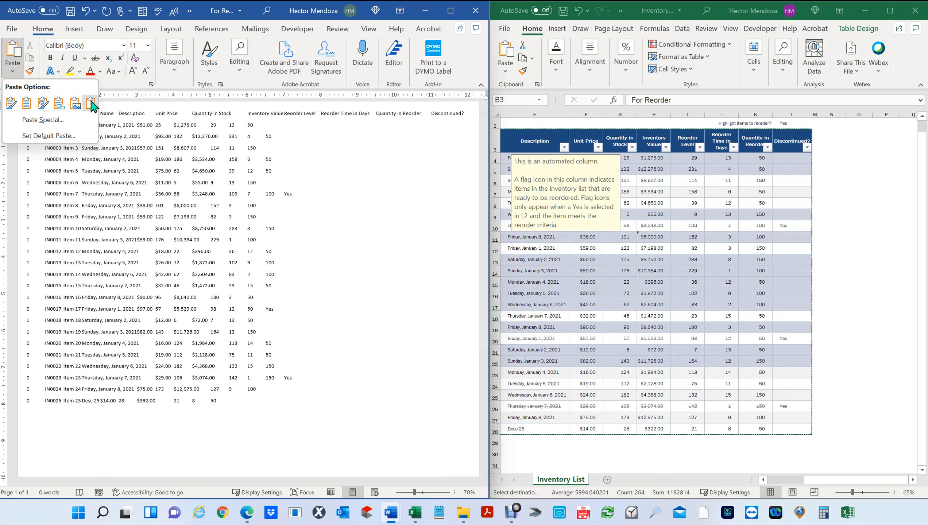
left_click(90, 103)
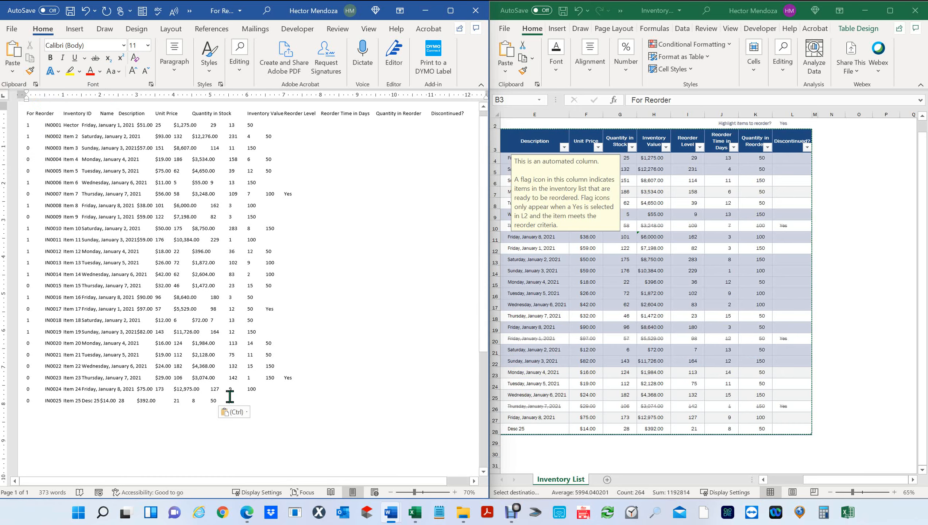
Select the pasted text rows up to item IN0024, maximize the Word window and show the paragraph and tab marks
left_click_drag(227, 397, 7, 119)
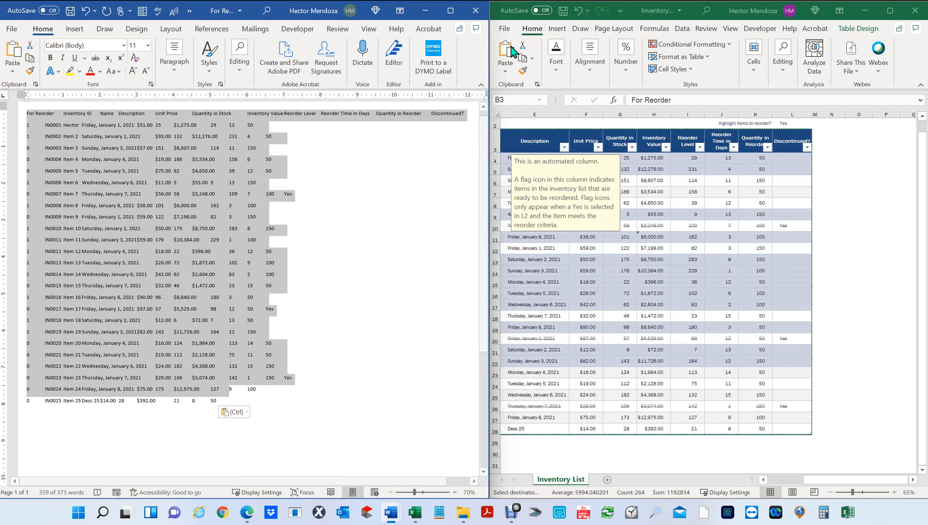
left_click(452, 12)
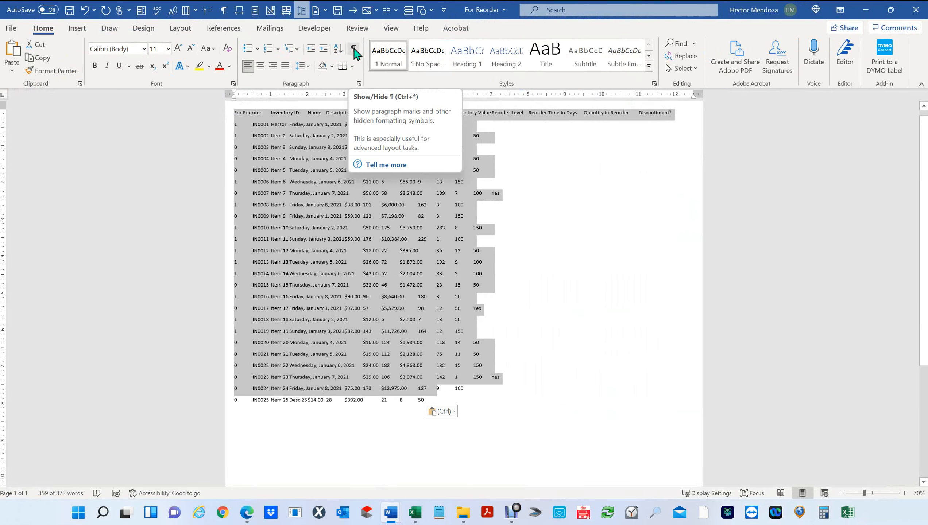
left_click(354, 48)
scroll(453, 258, "up", 3)
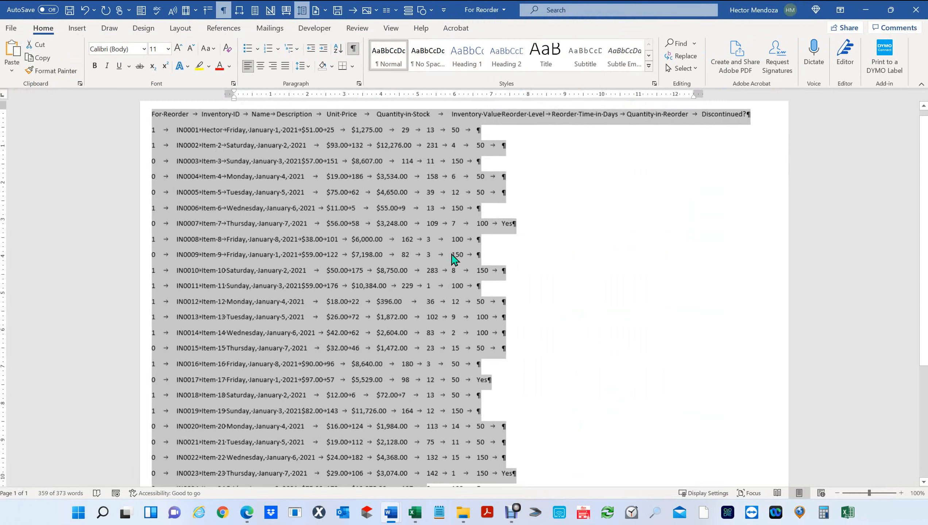
scroll(453, 258, "up", 2)
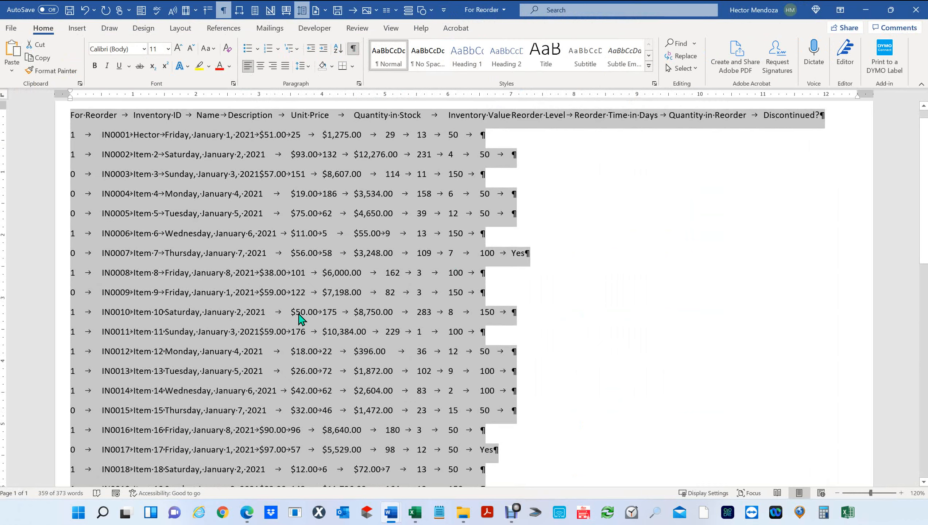
scroll(300, 317, "down", 2)
scroll(305, 313, "down", 1)
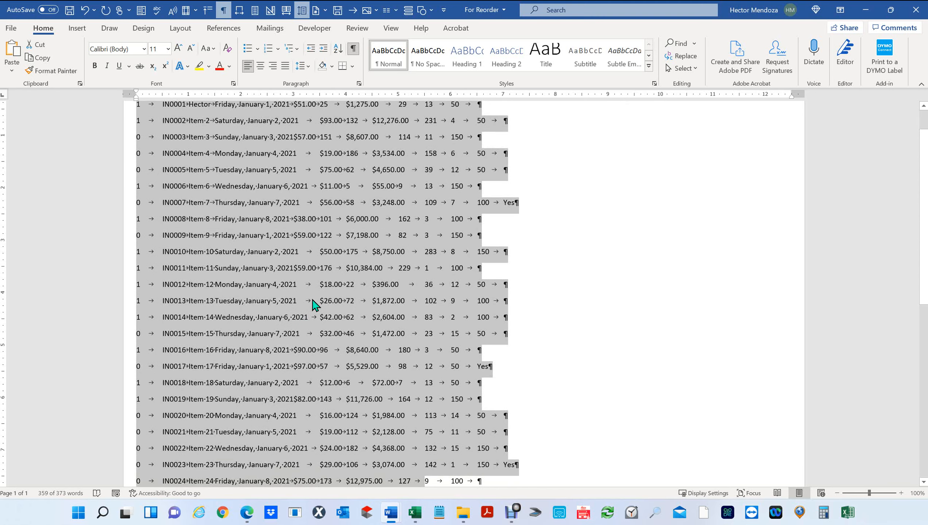
scroll(279, 202, "up", 1)
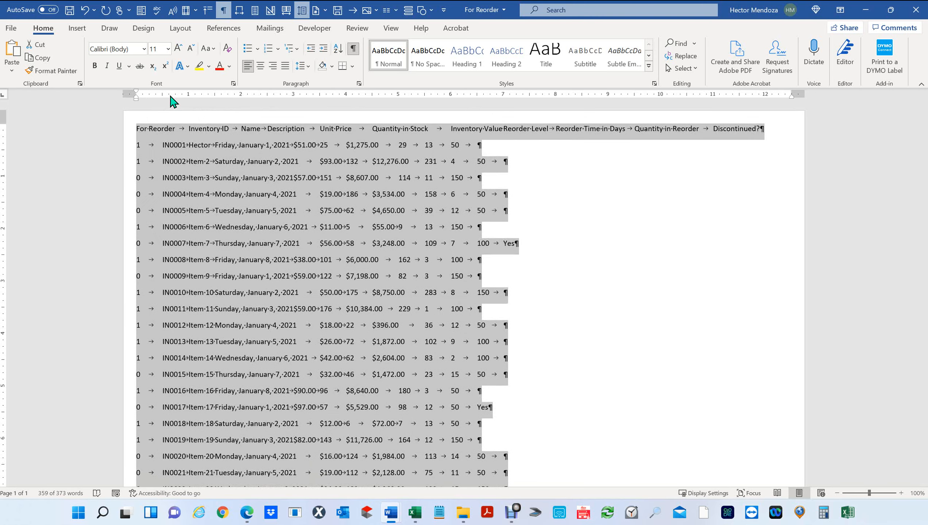
Set left tab stops at about 0.6, 1.6 and 2.7 inches for the selected rows, and hide the formatting marks
left_click(170, 96)
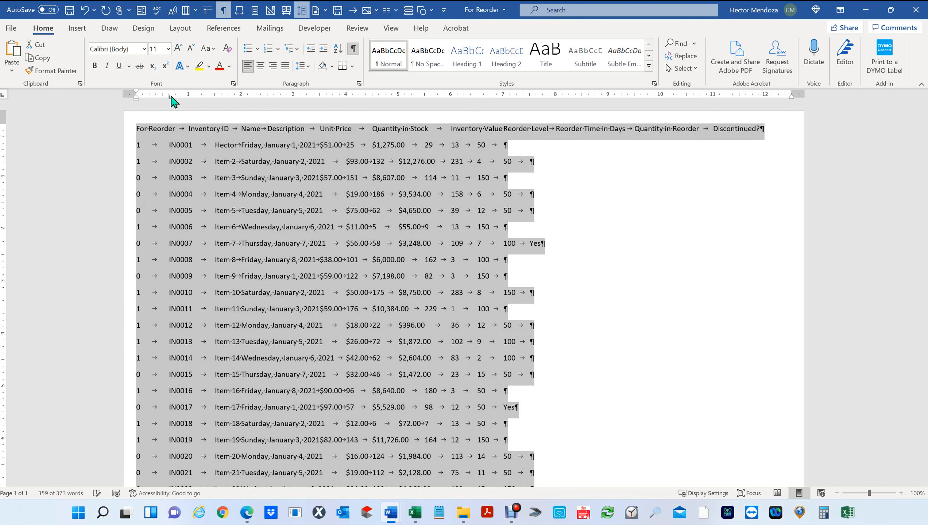
left_click(237, 97)
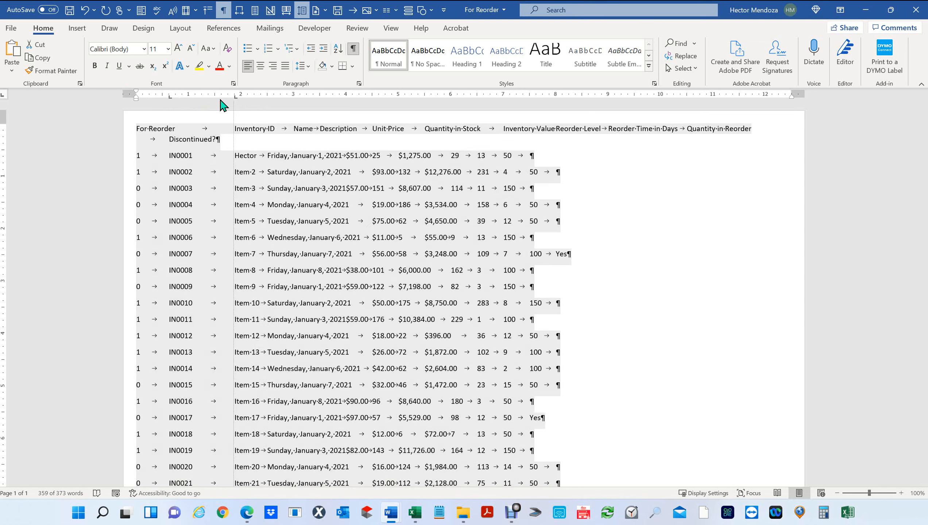
left_click(219, 97)
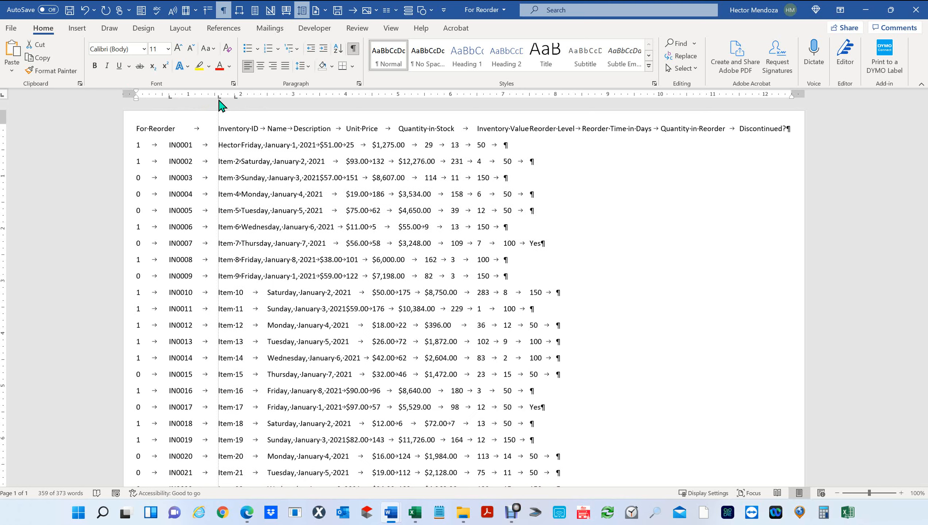
left_click(353, 48)
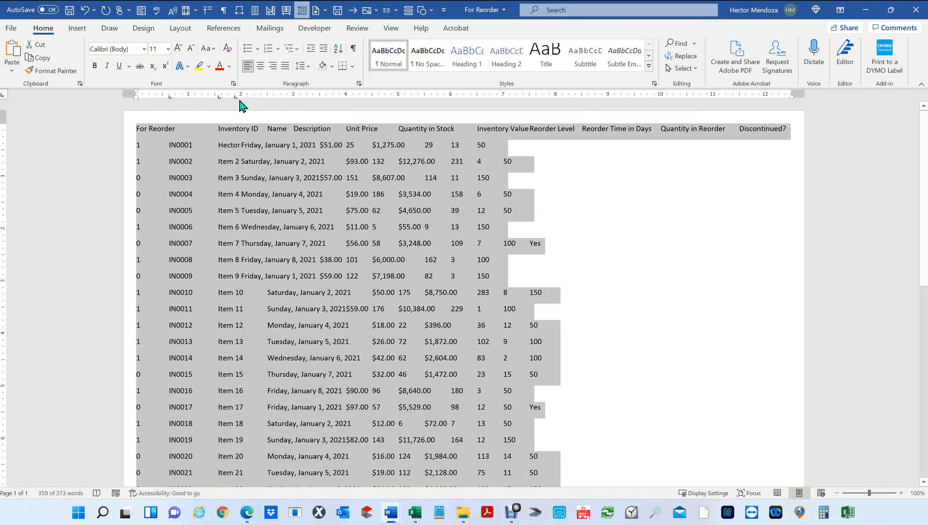
left_click_drag(236, 97, 277, 98)
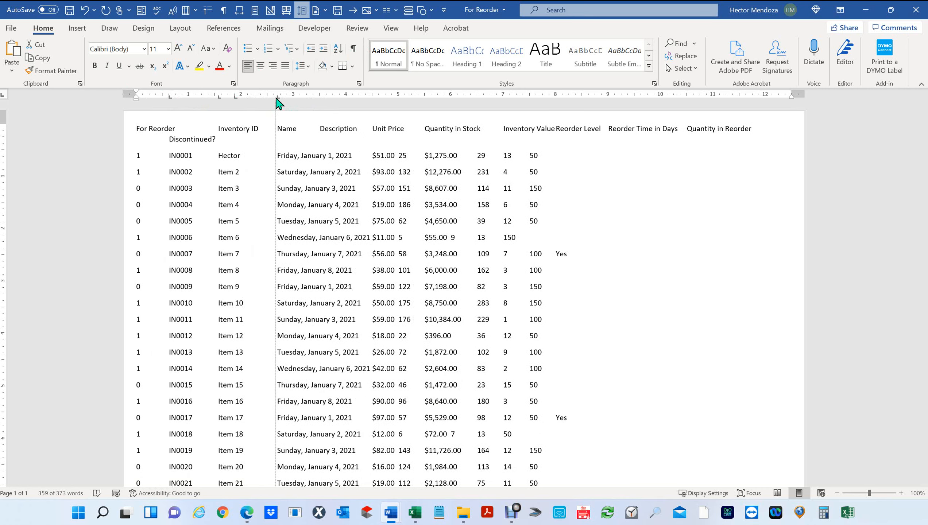
Delete all the pasted inventory text from the Word document and zoom the page out to 60%
left_click(611, 342)
key("ctrl+a")
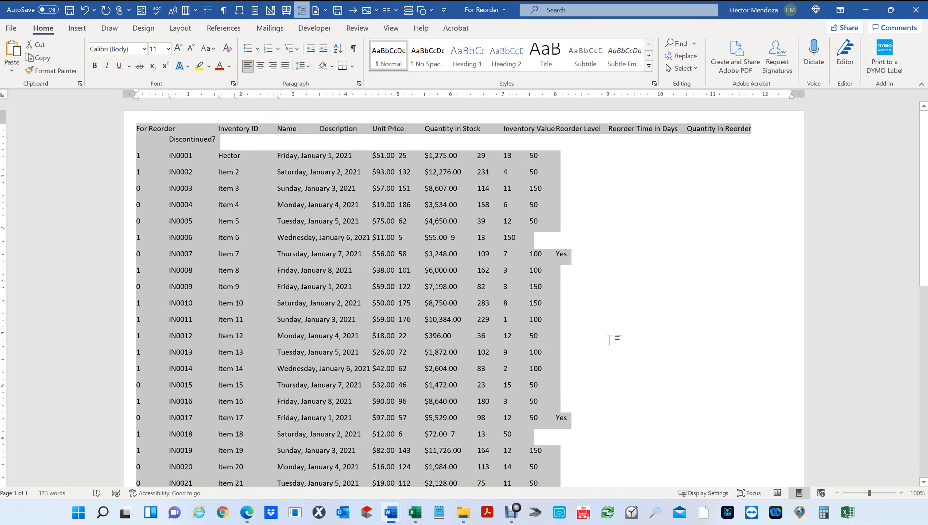
key("Delete")
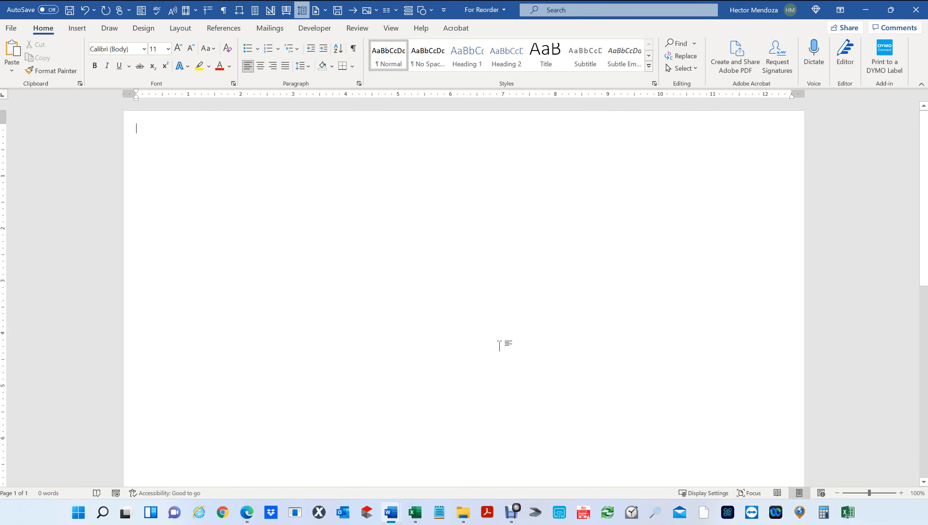
scroll(499, 345, "down", 4)
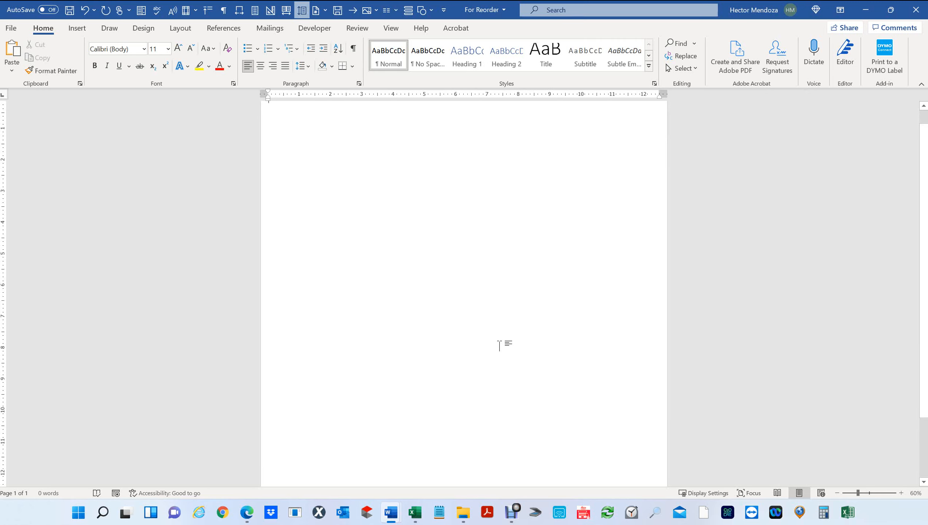
scroll(499, 345, "up", 1)
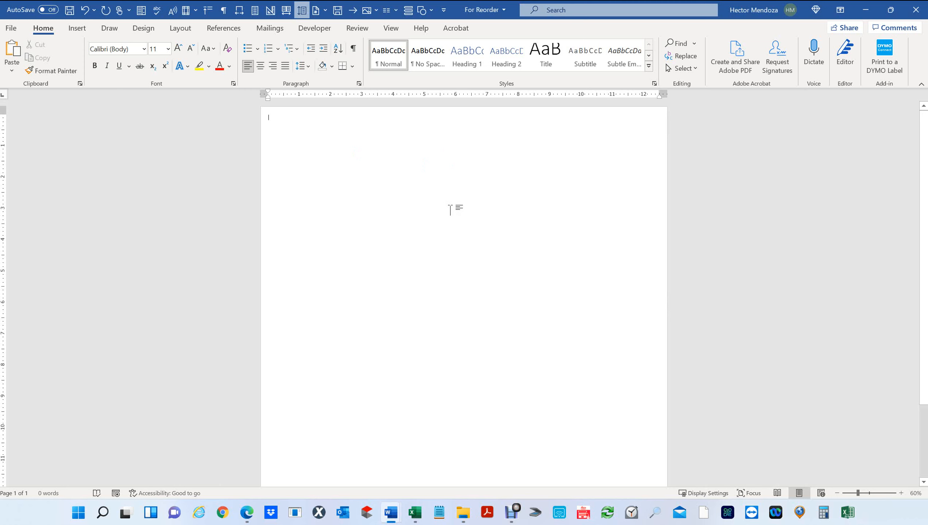
Paste the copied roof photo into the empty Word document, and delete it
key("ctrl+v")
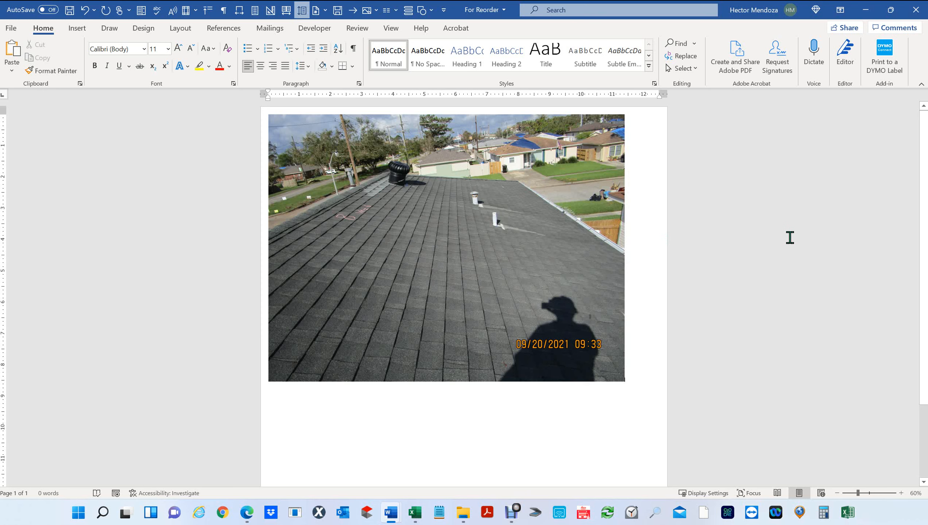
left_click(543, 243)
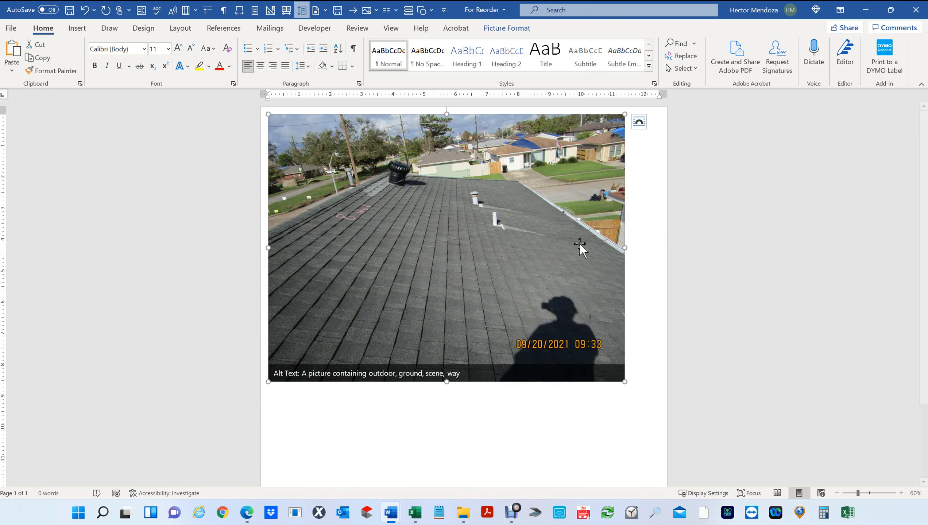
scroll(581, 243, "down", 2)
scroll(581, 243, "up", 2)
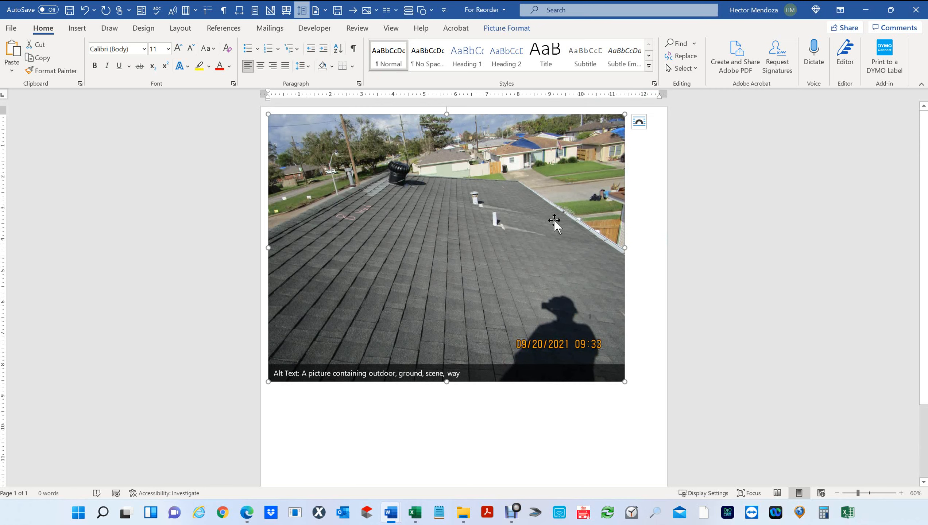
key("Delete")
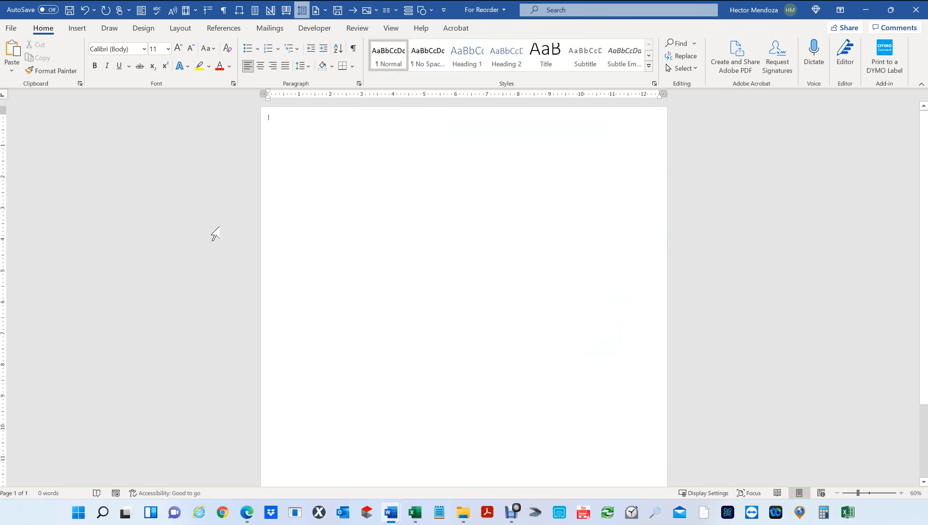
Set the page size to Letter and paste the copied roof photo into the empty document
left_click(178, 31)
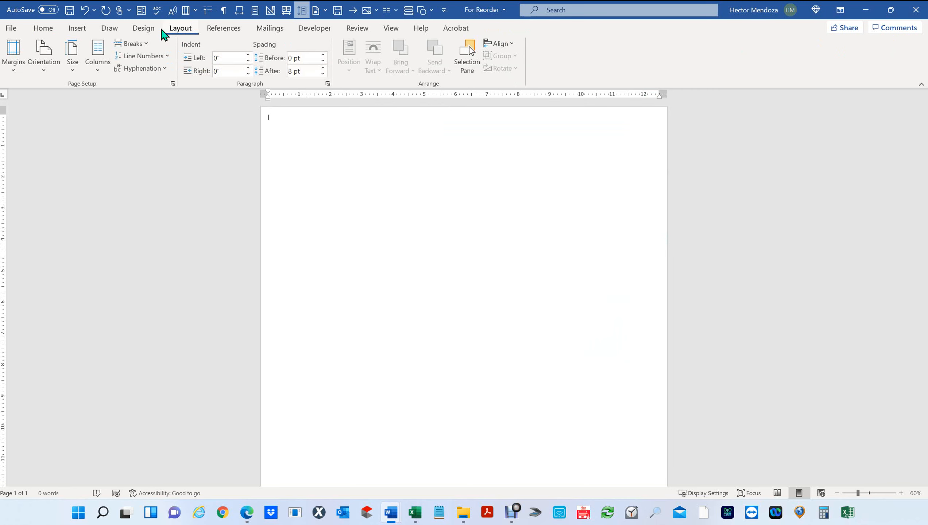
left_click(73, 66)
left_click(126, 99)
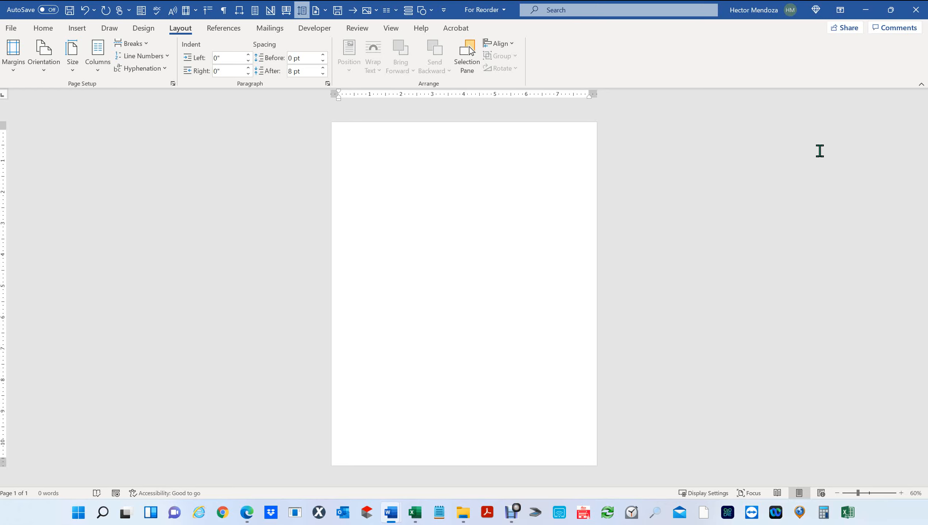
key("ctrl+v")
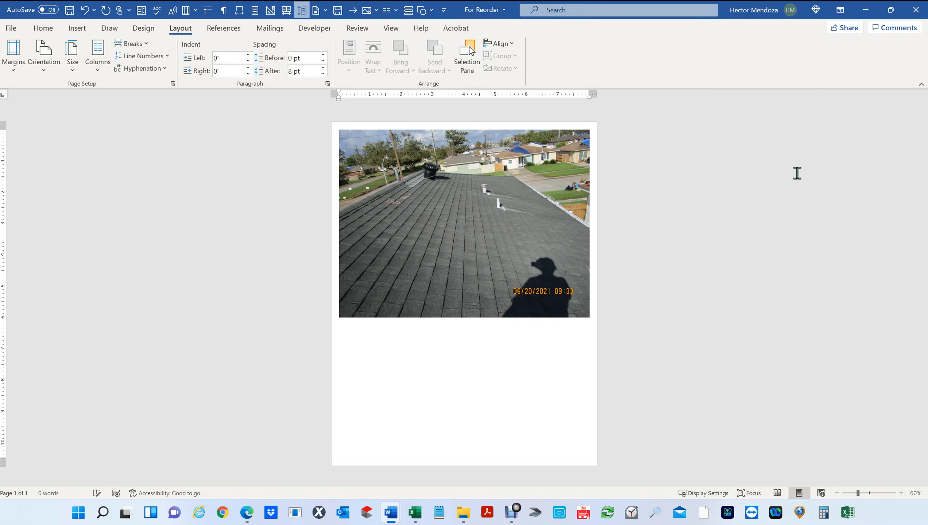
Delete the pasted roof photo and change the page size to Executive, 7.25 by 10.5 inches
left_click(525, 249)
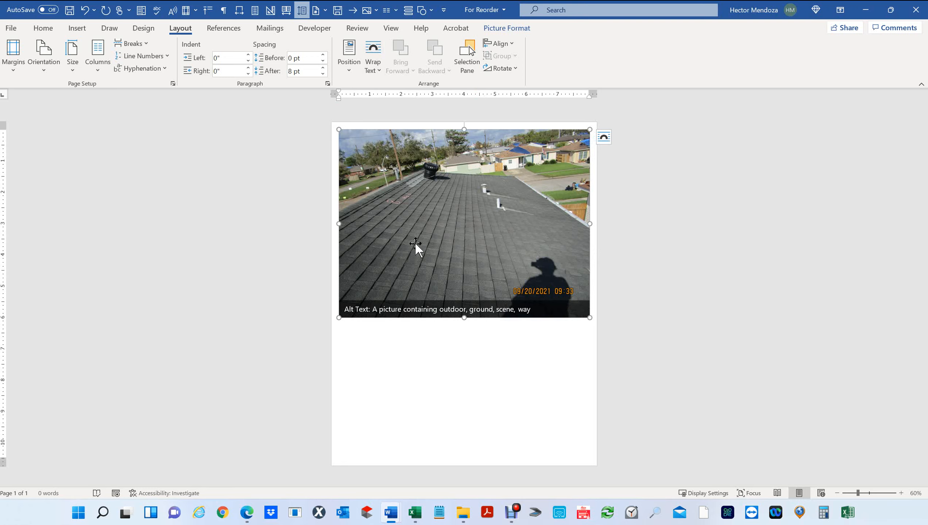
key("Delete")
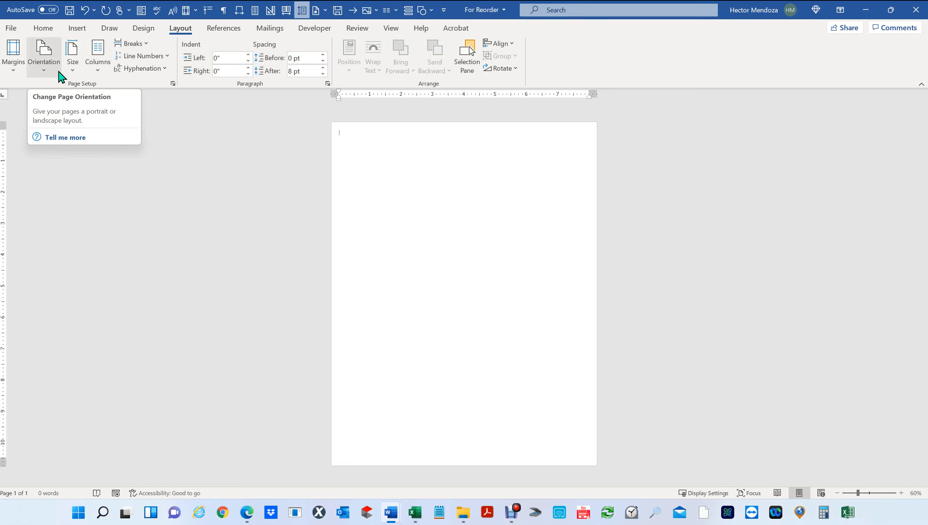
left_click(73, 64)
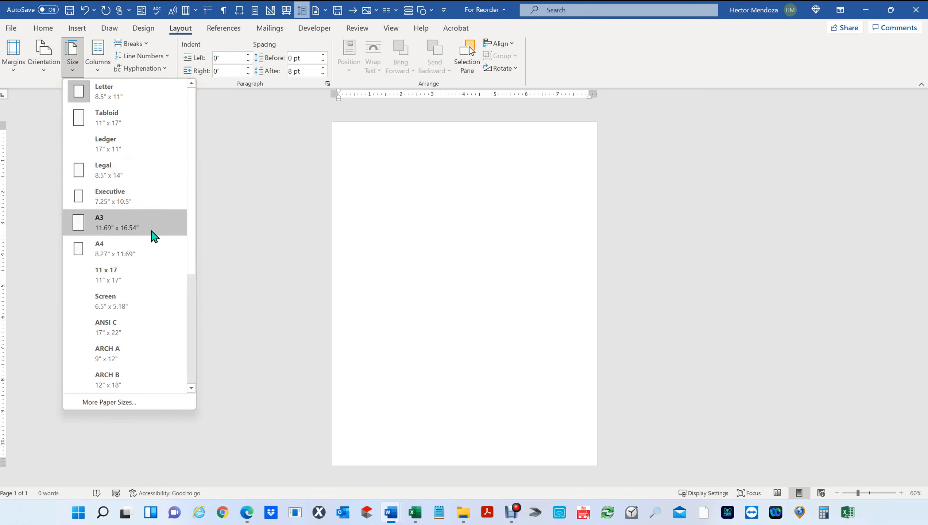
left_click(105, 199)
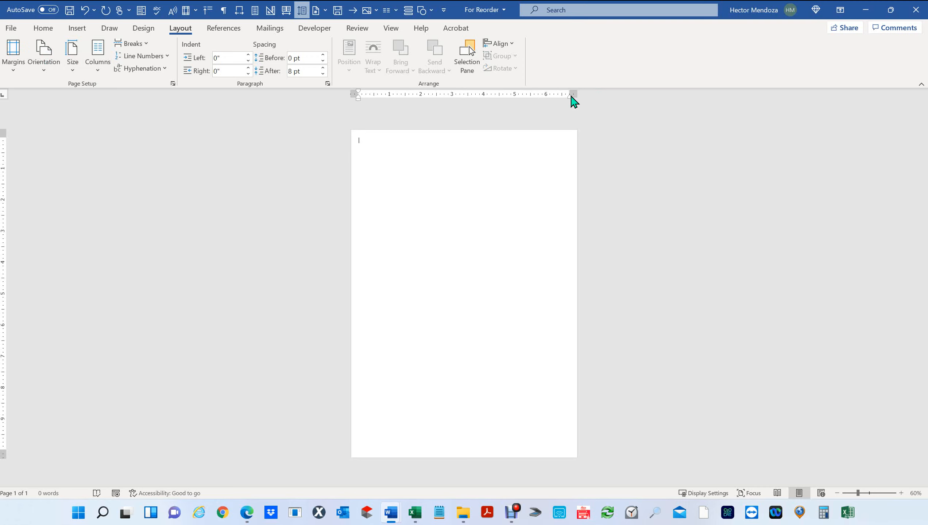
Paste the copied roof photo into the Executive-size page, and remove it from the document
key("ctrl+v")
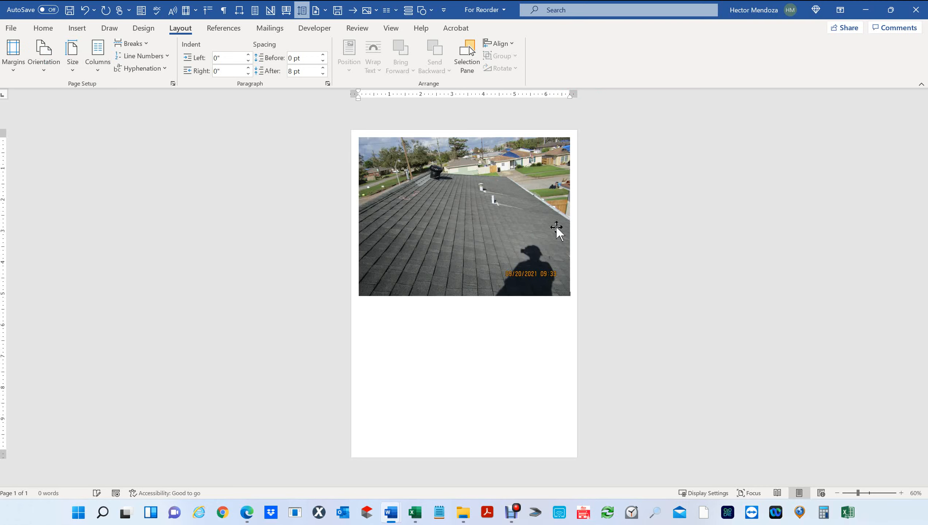
left_click(471, 236)
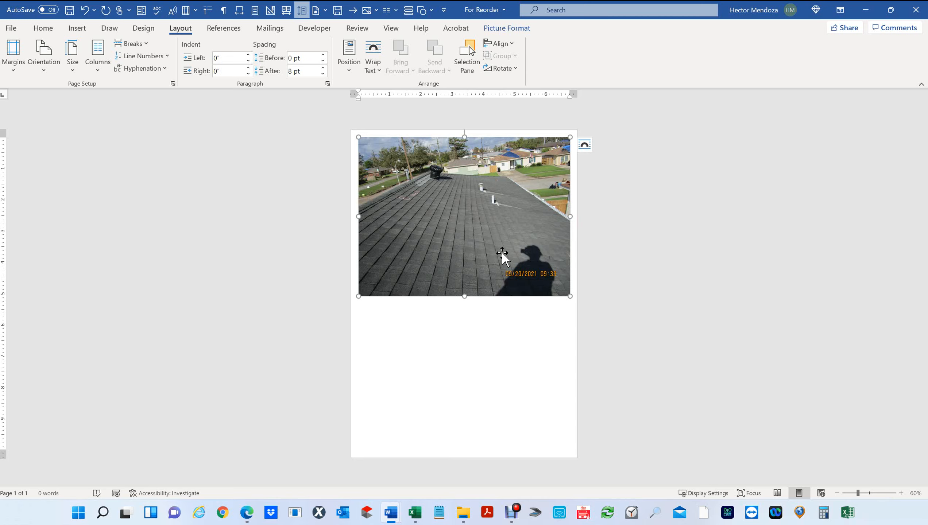
key("Delete")
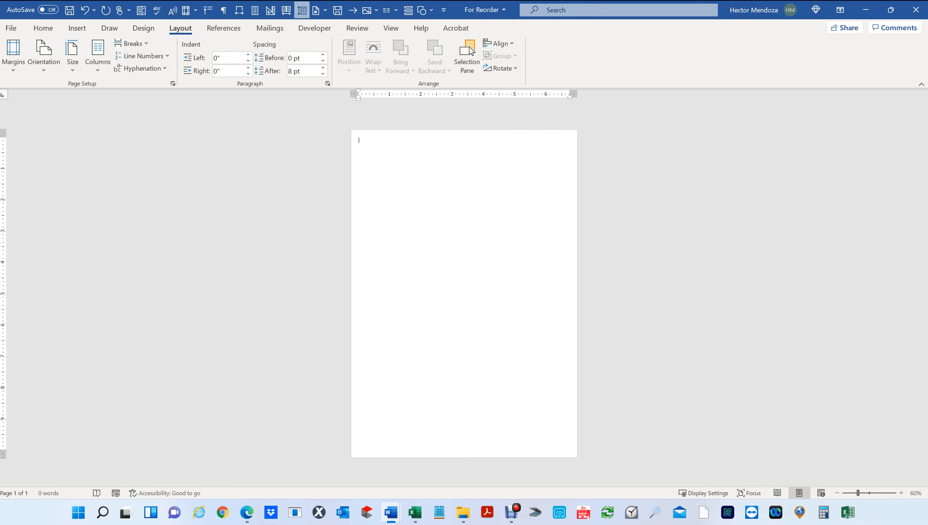
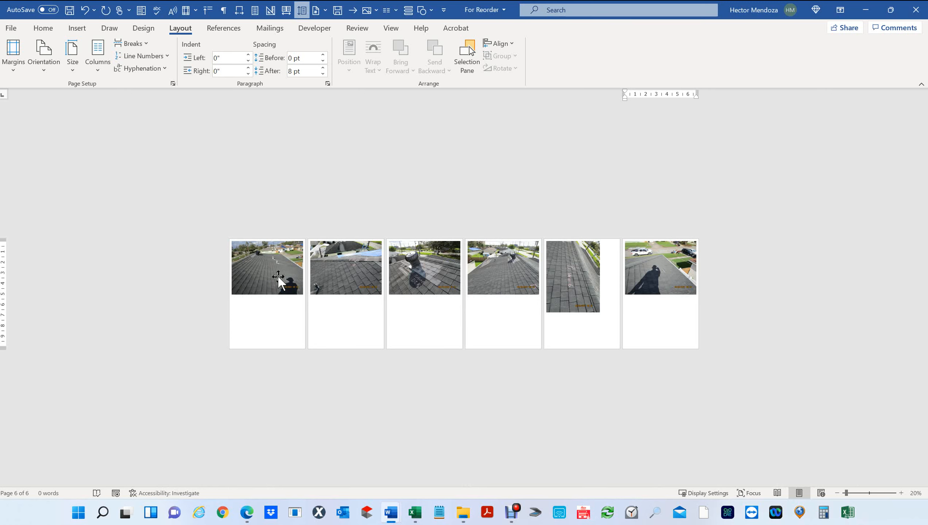
Shrink the first roof photo to about 3.48 inches wide and the second to about 3.14 inches, placing them side by side
left_click(273, 282)
left_click_drag(301, 297, 275, 273)
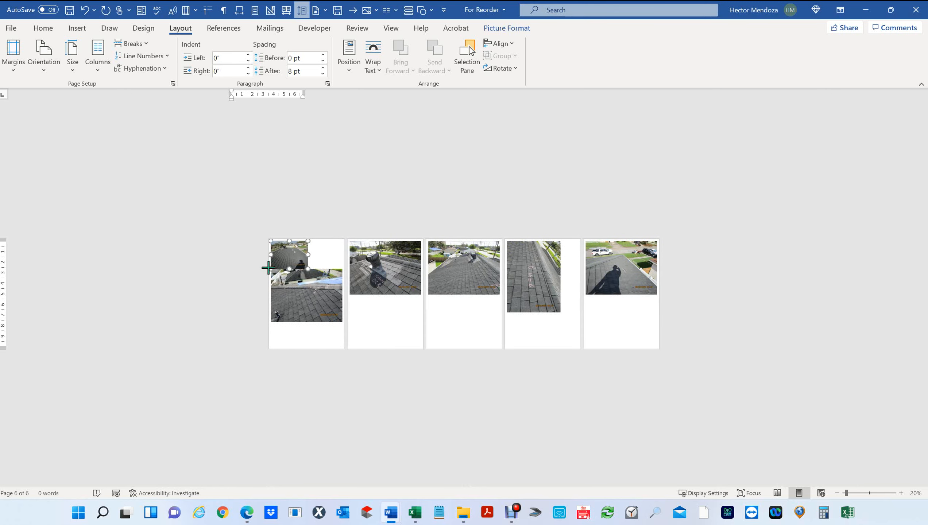
left_click(308, 303)
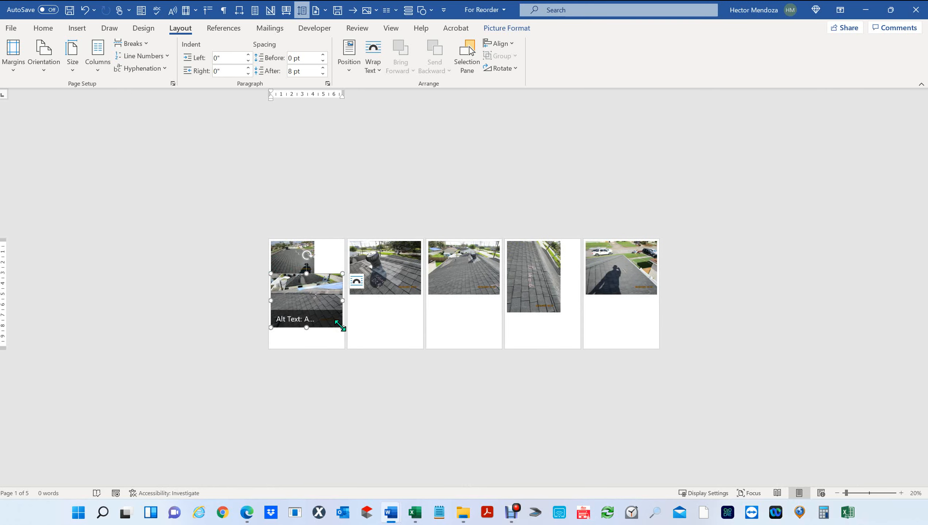
left_click_drag(343, 327, 290, 229)
left_click(298, 256)
scroll(325, 279, "up", 7, "ctrl")
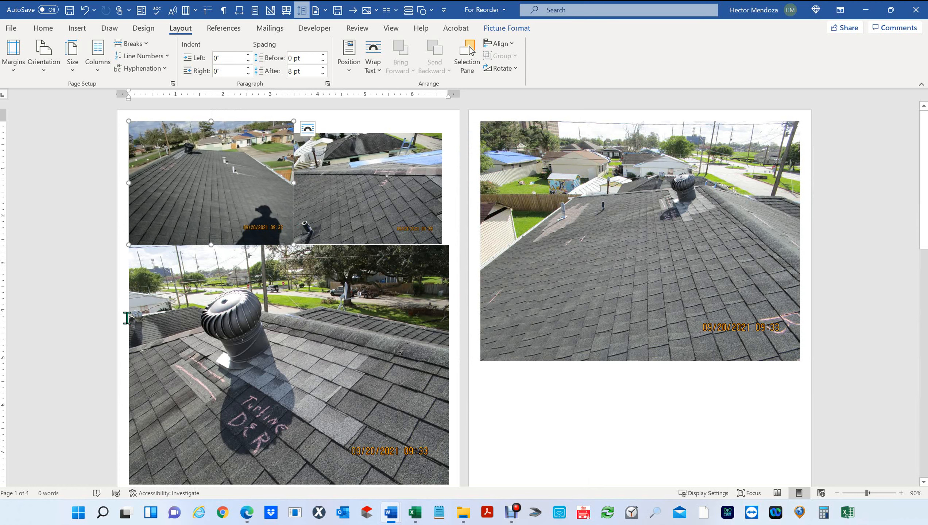
Set the width of the second roof photo to 3.5 inches
left_click(146, 332)
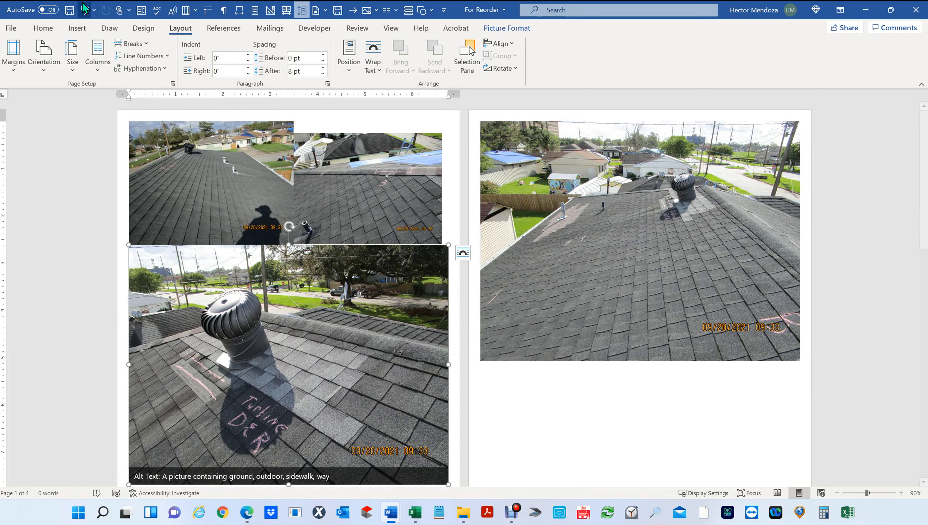
left_click(44, 30)
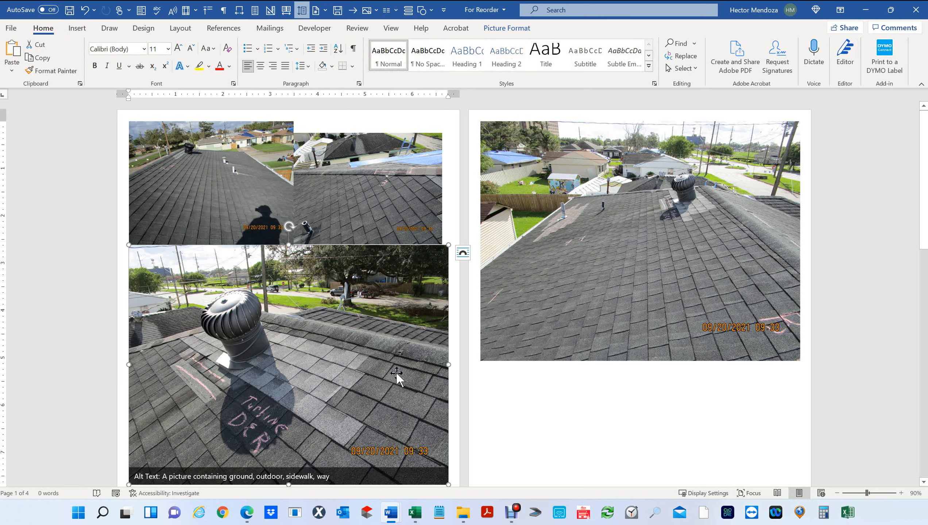
double_click(254, 171)
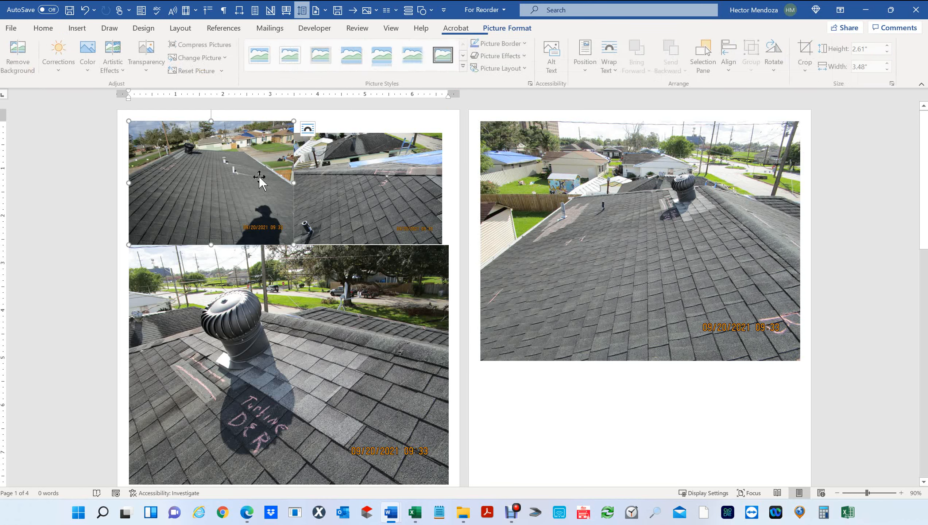
left_click(879, 67)
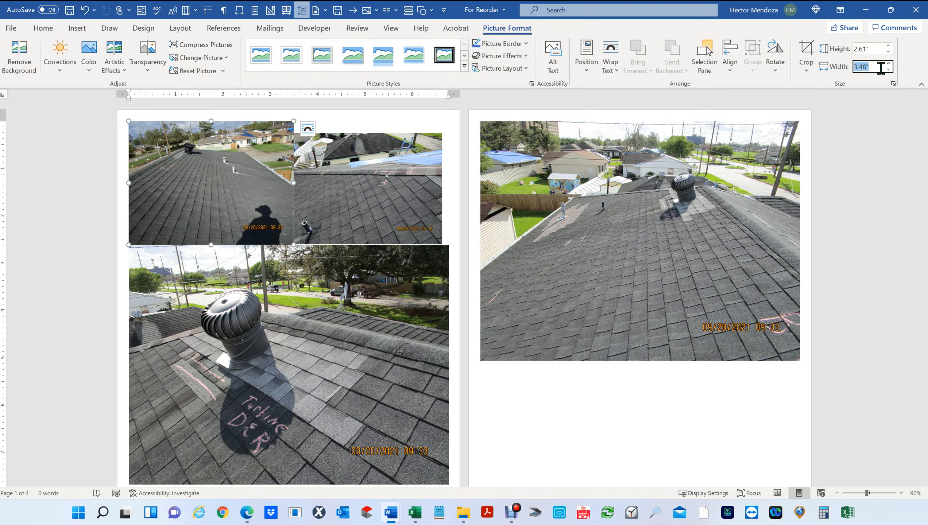
left_click(424, 183)
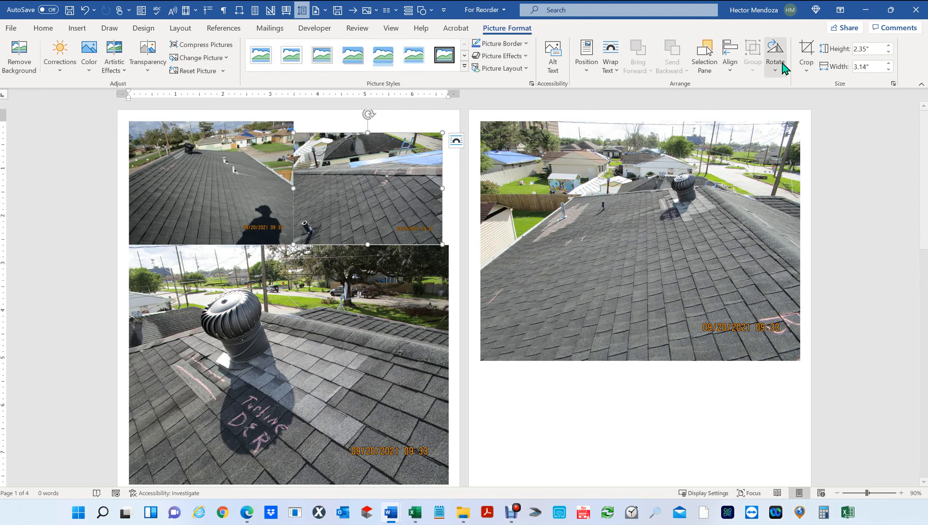
left_click(876, 67)
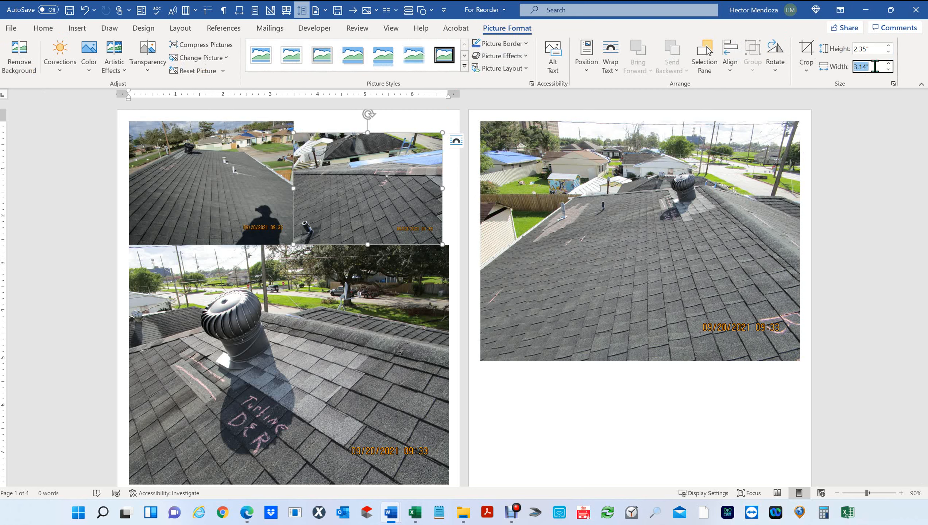
type("3.5")
key("Return")
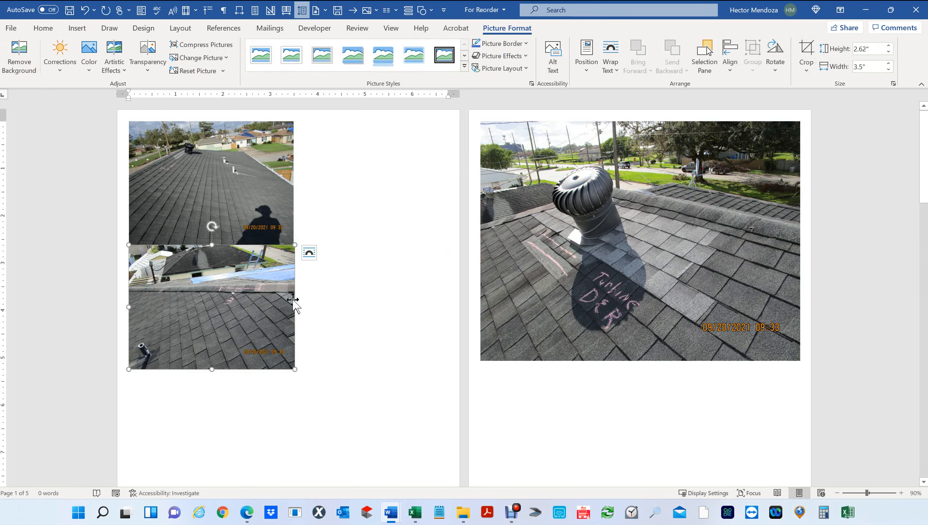
Set the width of the first and second roof photos to 3.4 inches each
left_click(264, 212)
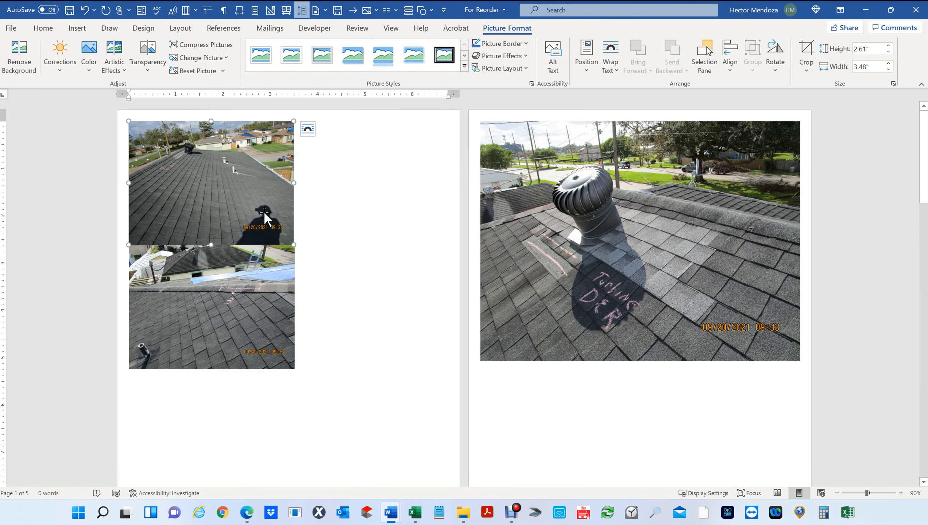
left_click(877, 67)
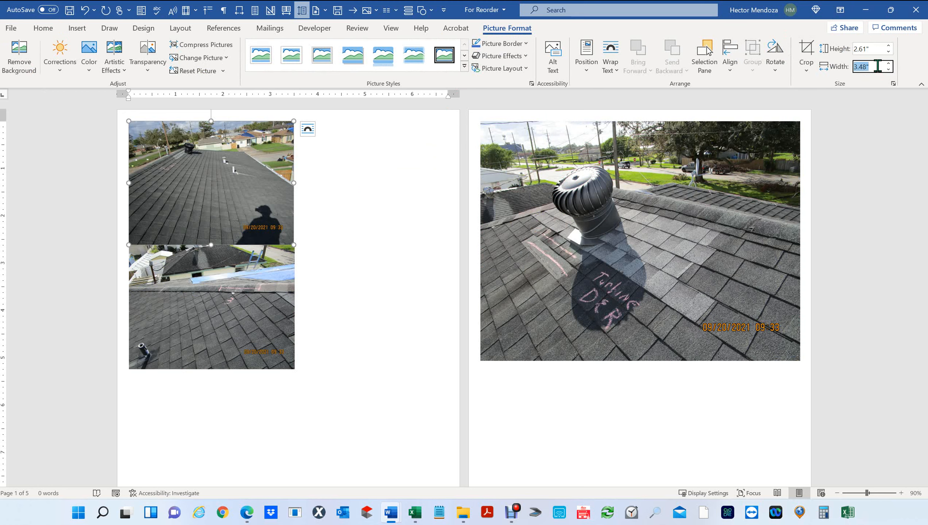
type("3.4")
key("Return")
left_click(215, 302)
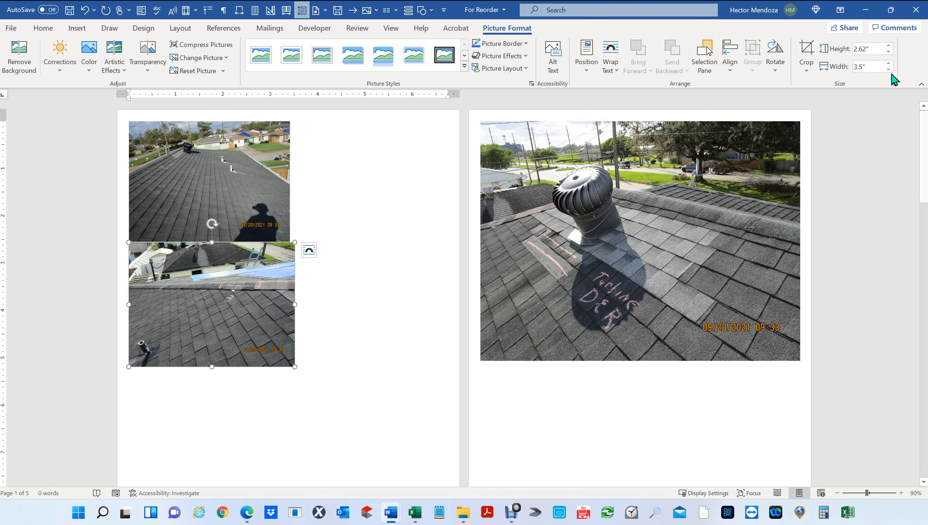
left_click(871, 67)
type("3.4")
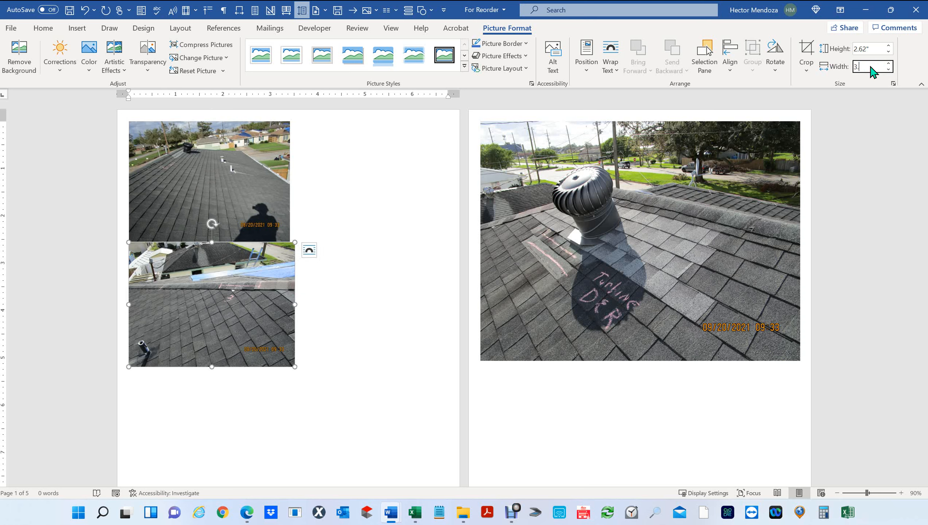
key("Return")
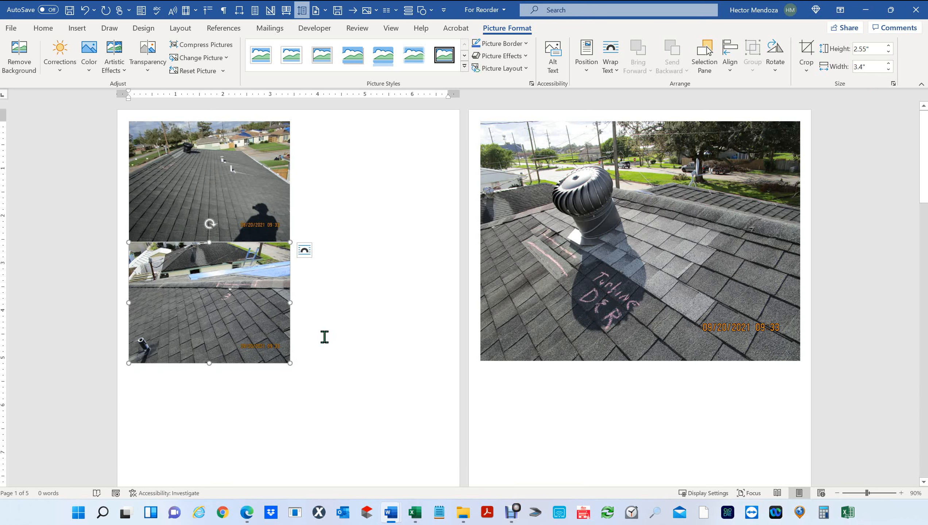
Set the width of both the second and the first roof photo to 3 inches
left_click(873, 67)
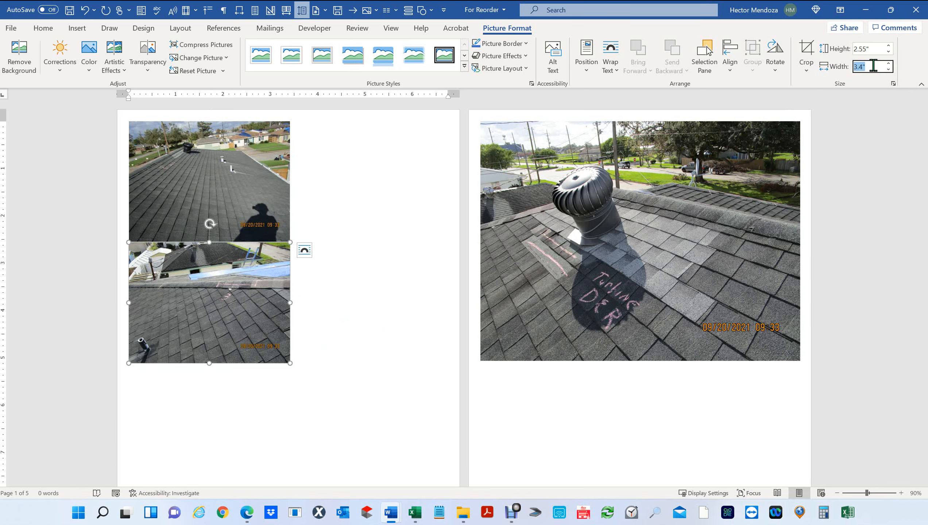
type("3")
key("Return")
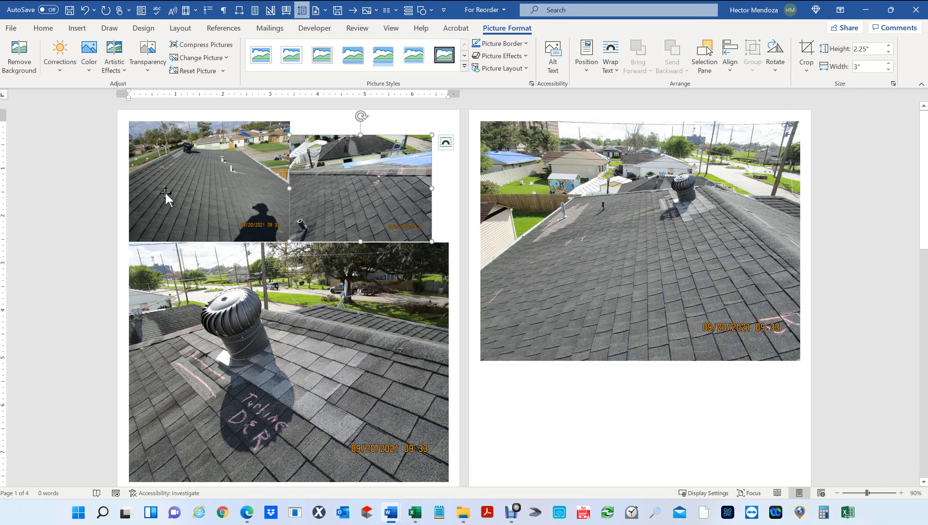
left_click(165, 193)
left_click(878, 67)
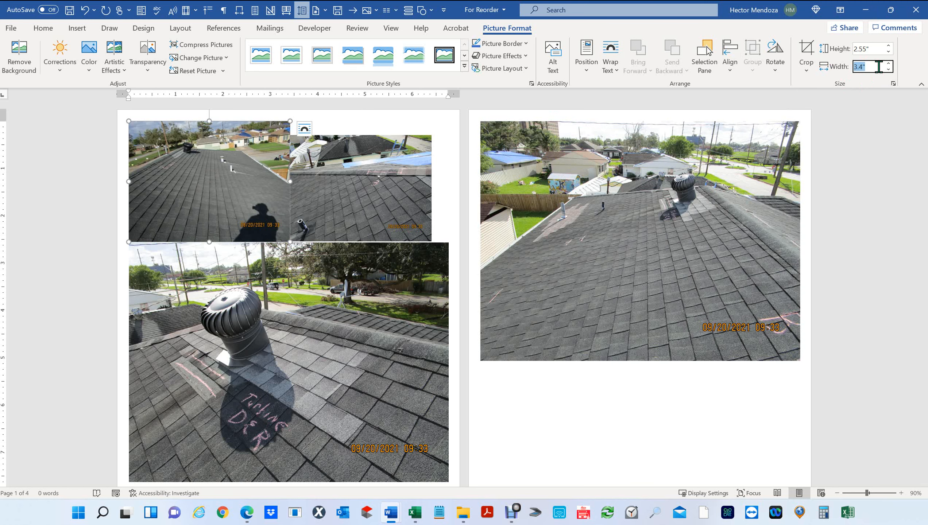
type("3")
key("Return")
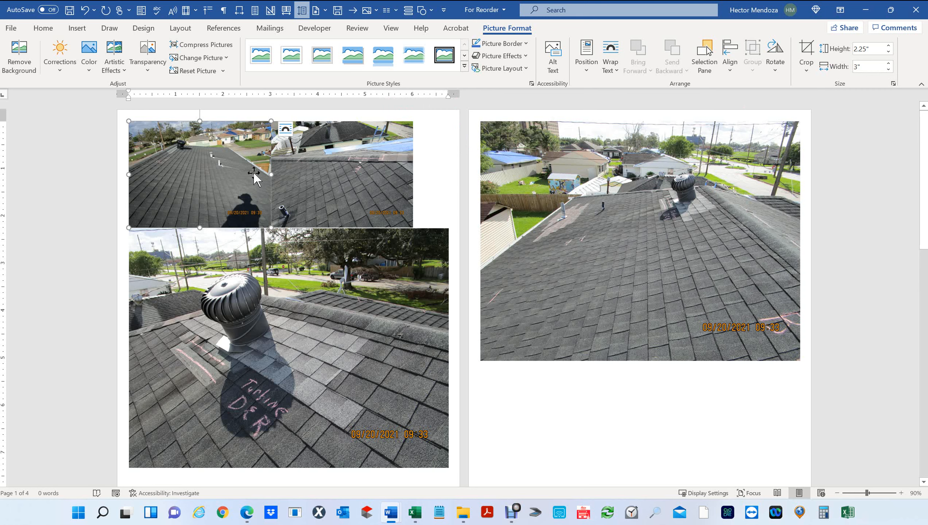
Select everything in the document and delete all the pasted roof photos
left_click(543, 420)
key("ctrl+a")
key("Delete")
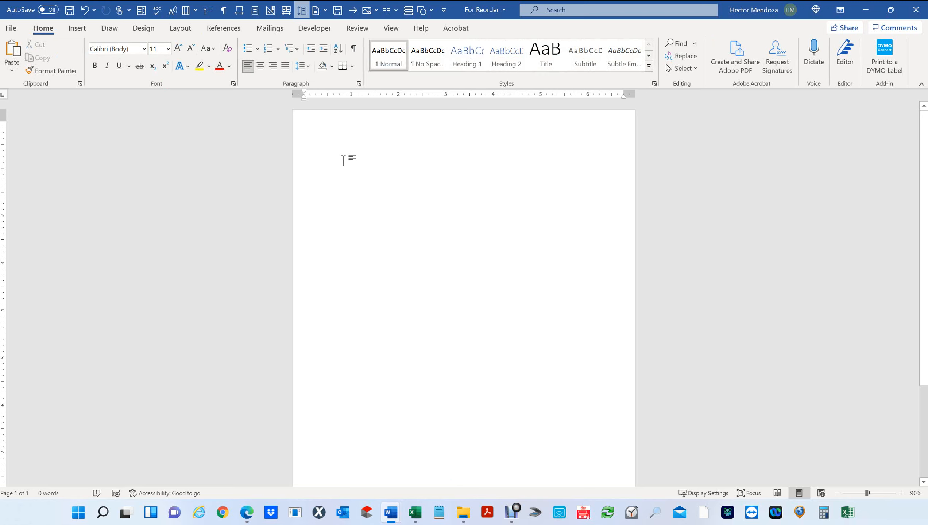
Split the whole document into three equal-width columns with 0.2 inch spacing between them
left_click(179, 30)
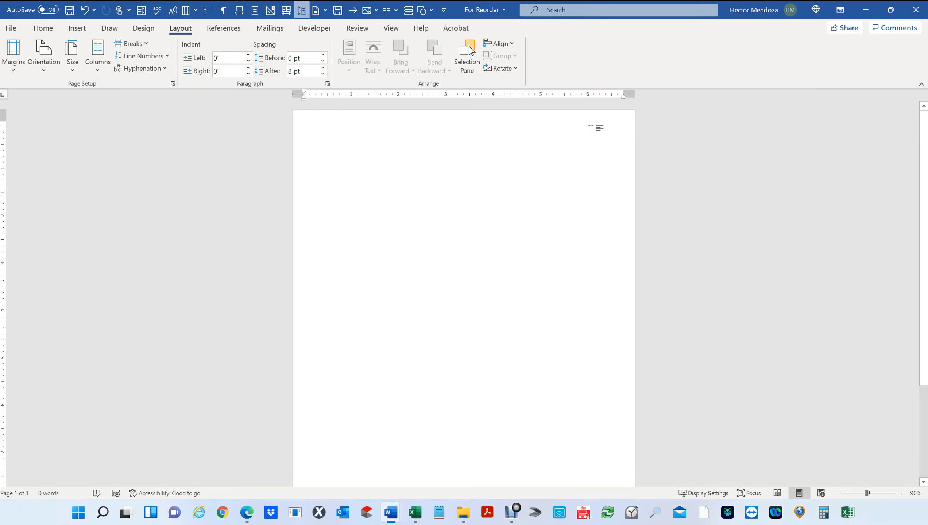
left_click(98, 60)
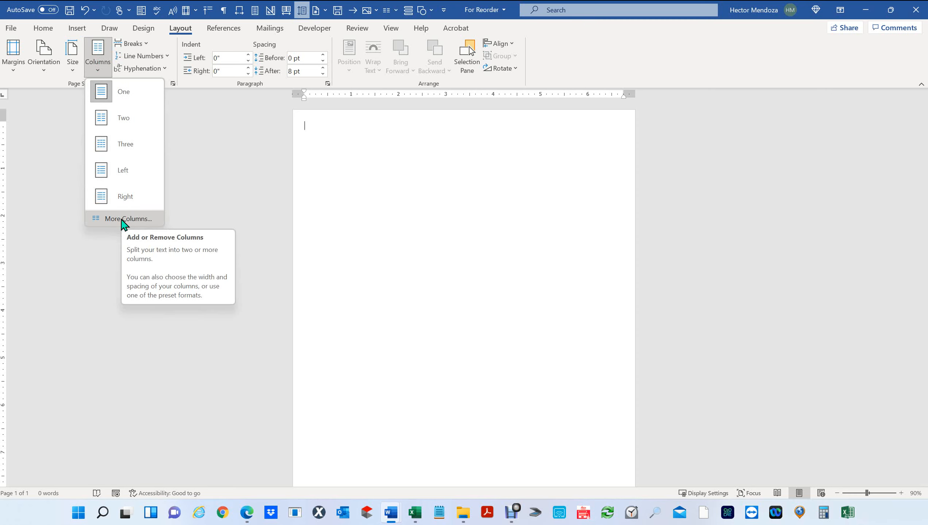
left_click(122, 220)
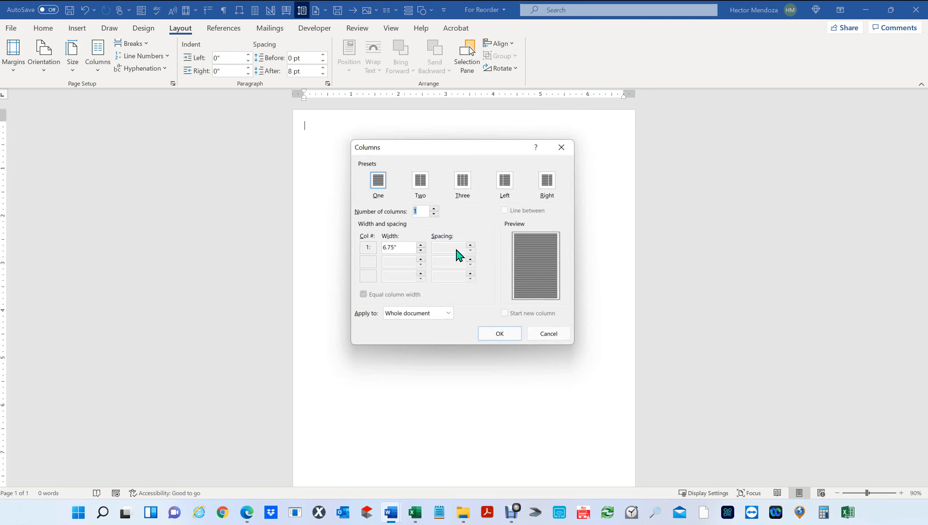
type("3")
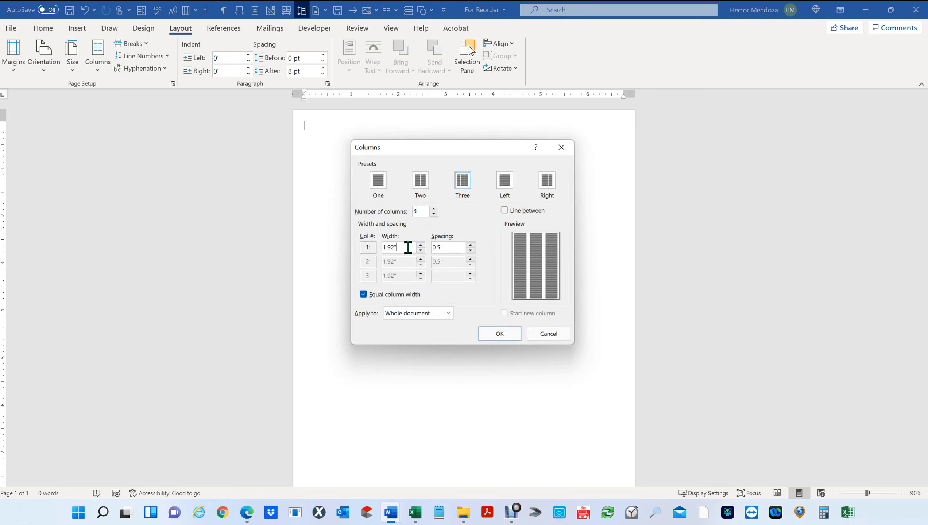
left_click(410, 248)
key("Tab")
type(".2")
left_click(499, 334)
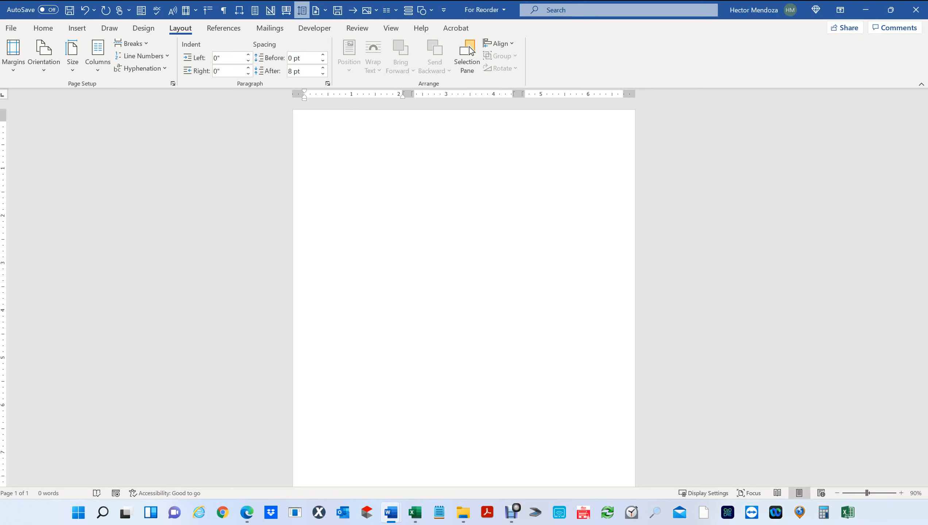
Bring the inspection photos over from File Explorer and paste them into the three-column Word document
key("super+e")
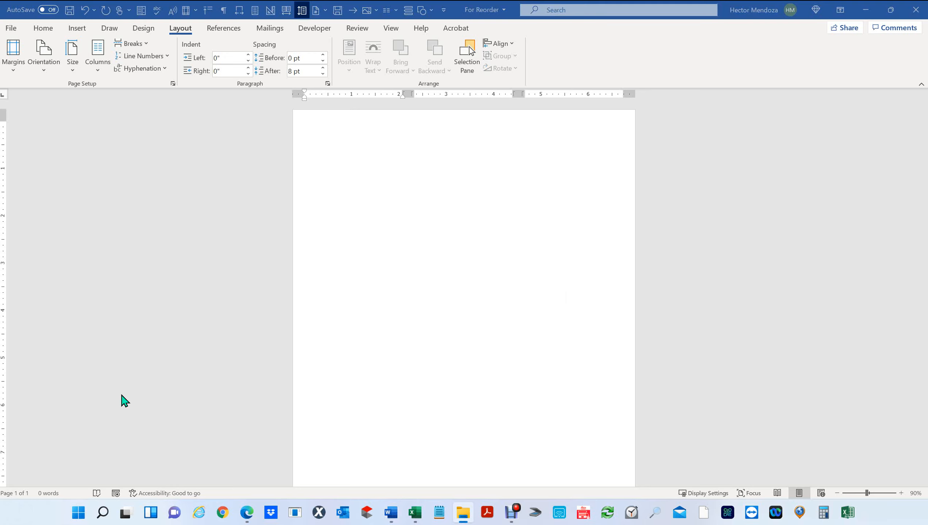
left_click(336, 133)
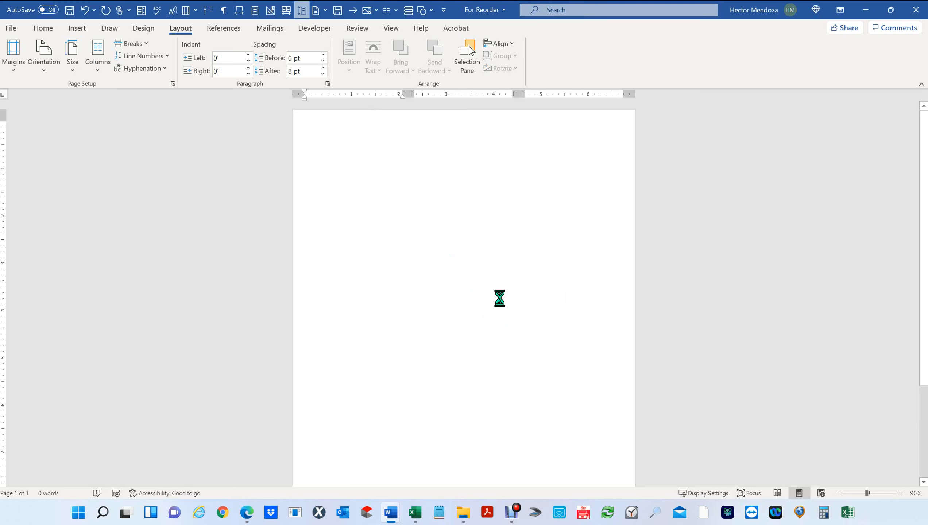
left_click(422, 245)
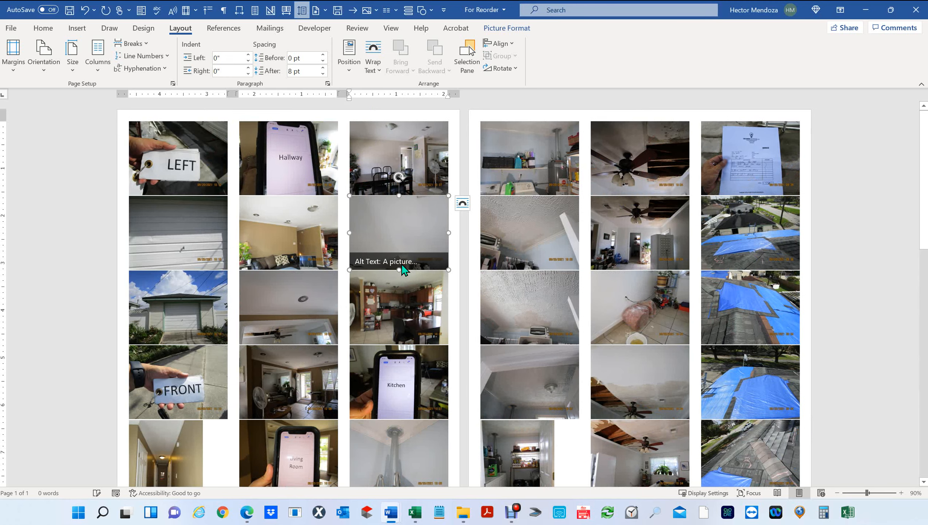
scroll(402, 265, "down", 3)
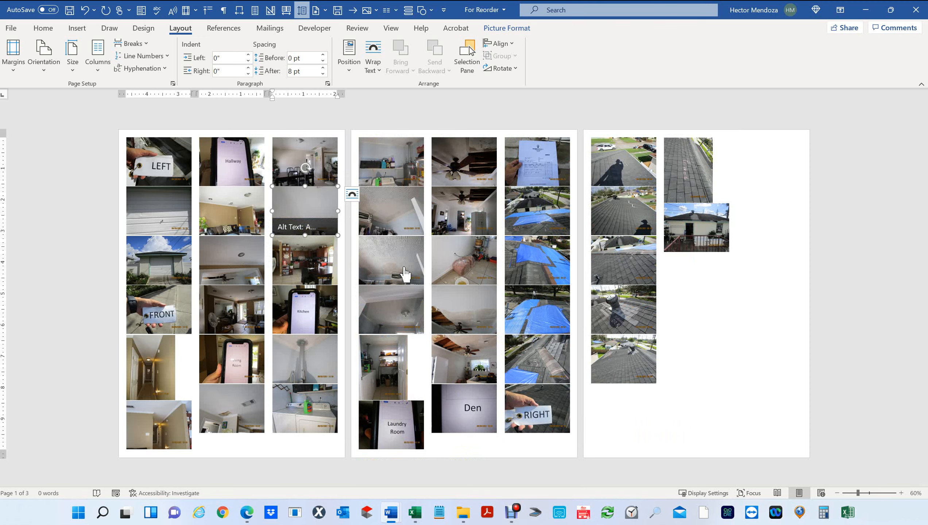
Select everything in the document and delete all the photos from the three-column pages
key("ctrl+a")
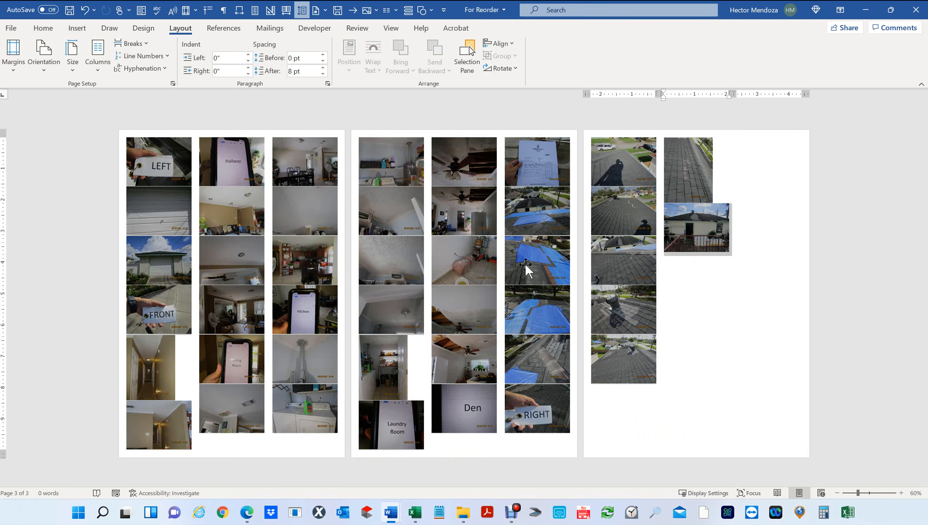
key("Delete")
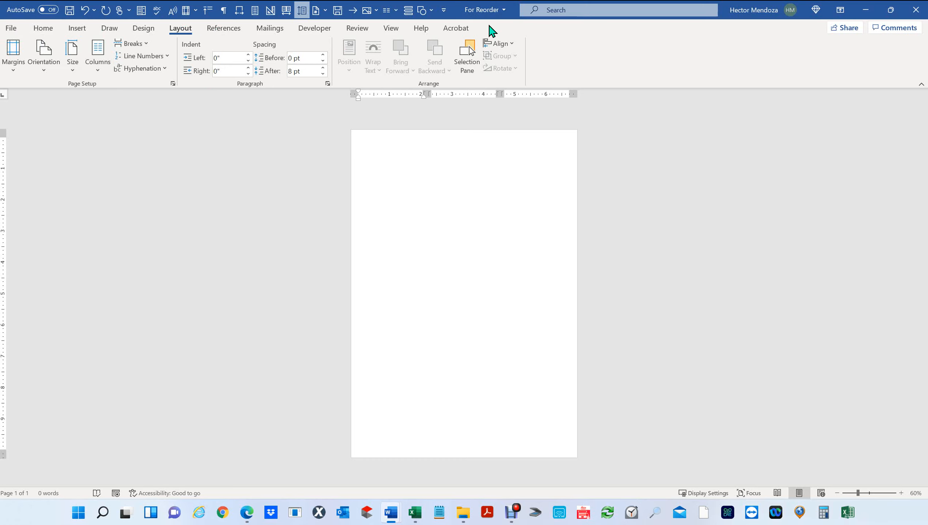
left_click(11, 29)
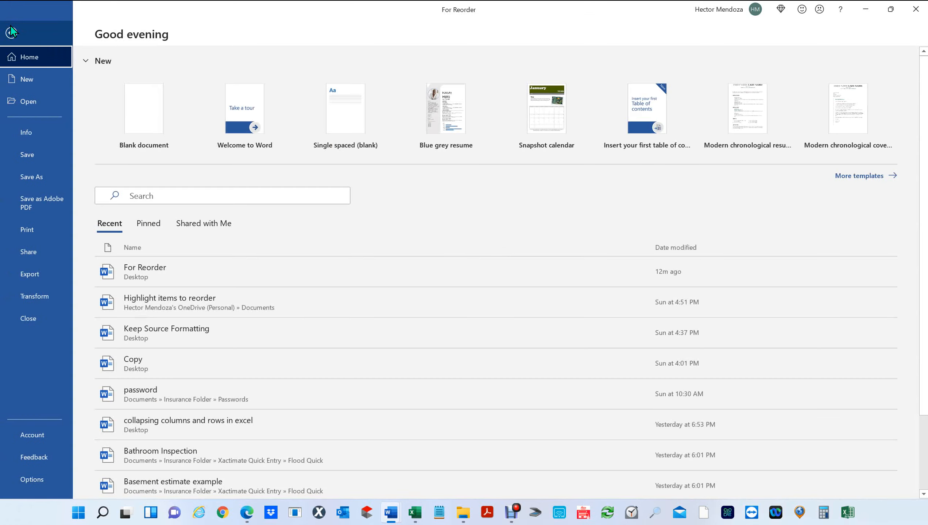
left_click(17, 37)
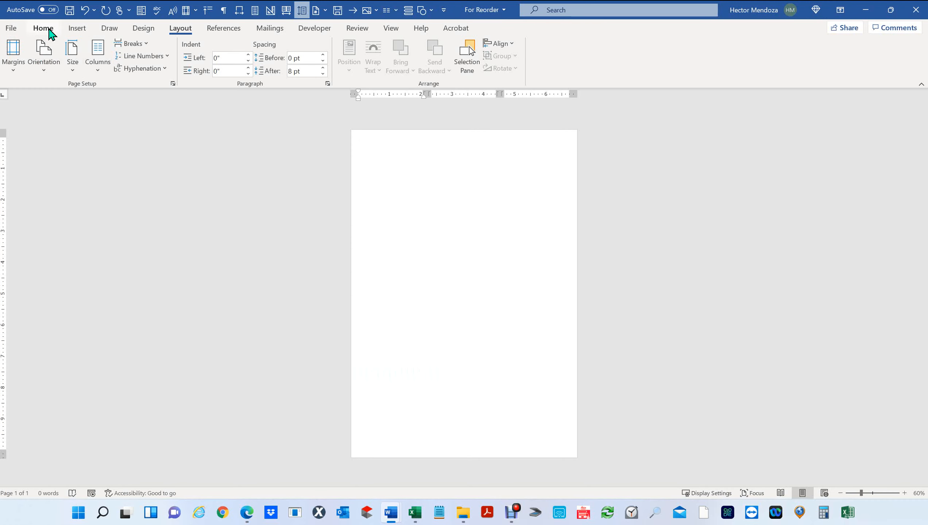